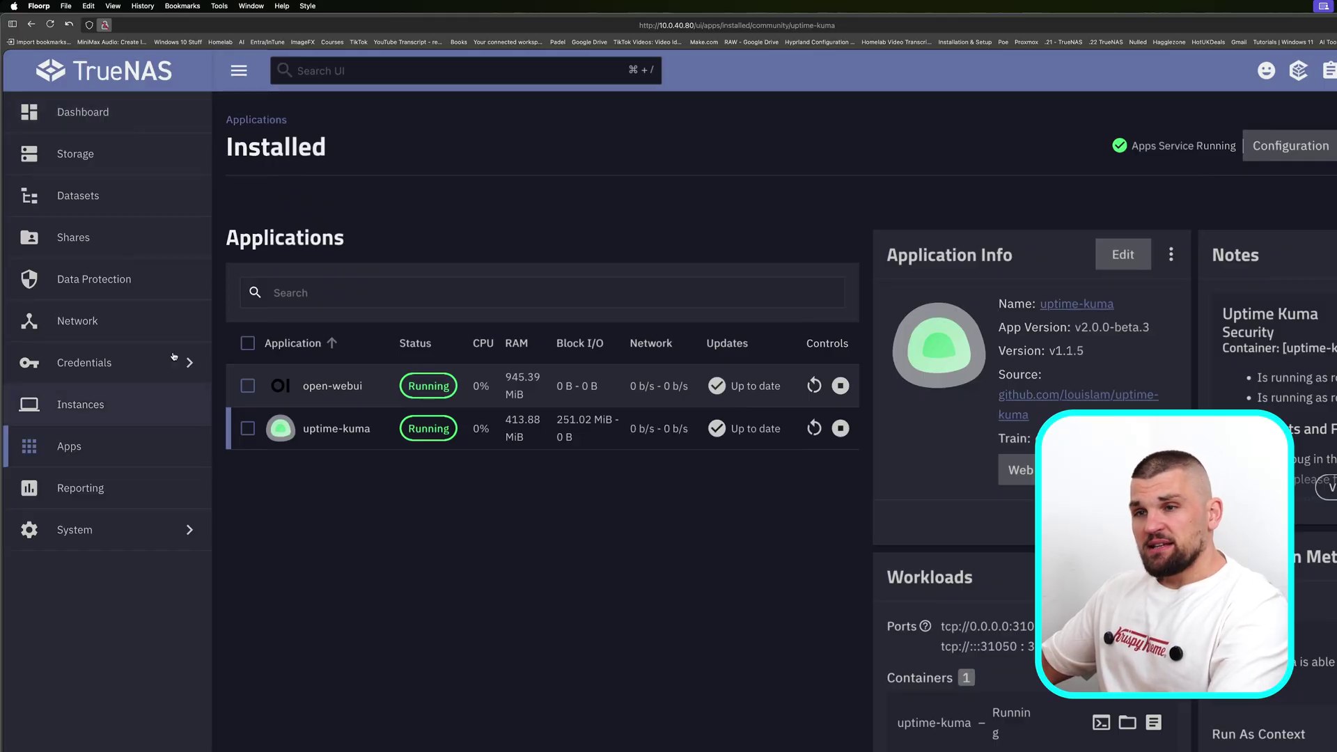
Step: Open the app catalog, search for "tail" and open the Tailscale app for installation
{"action": "left_click", "coordinate": [69, 445]}
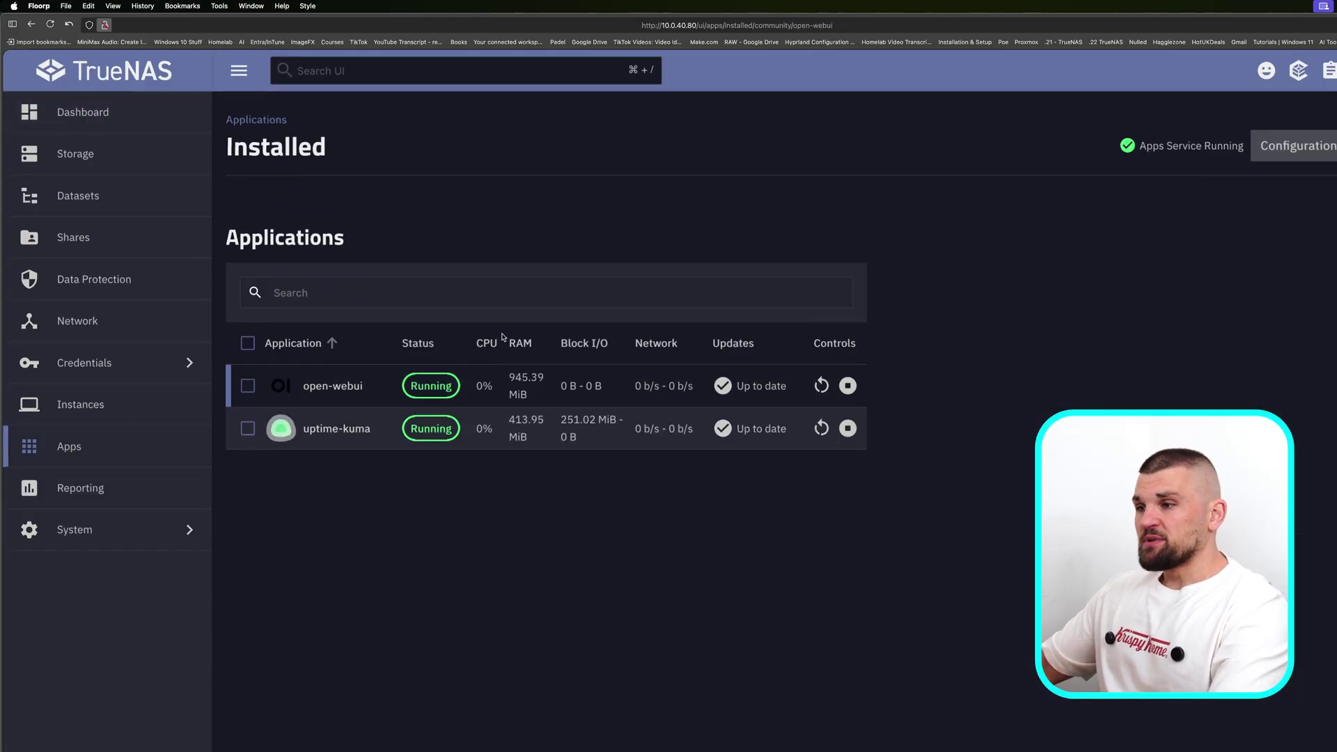
{"action": "scroll", "coordinate": [783, 313], "scroll_direction": "down", "scroll_amount": 8}
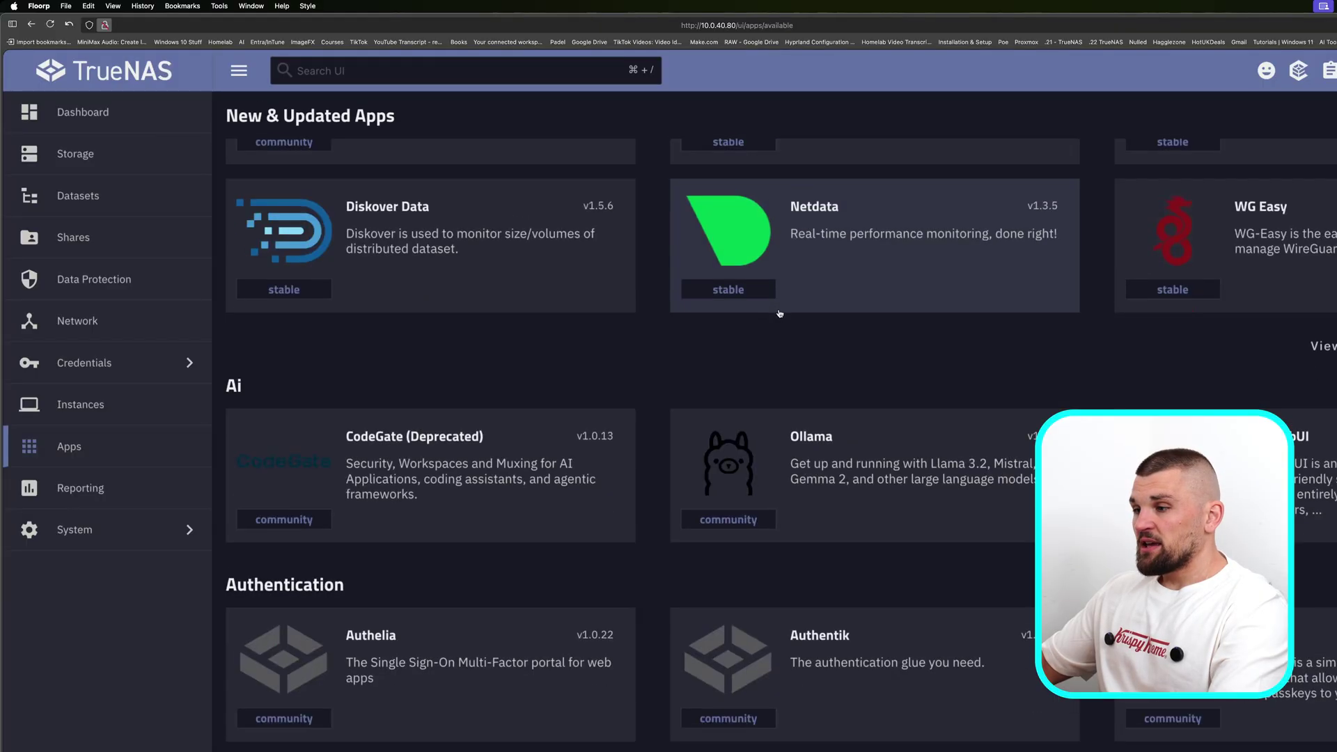
{"action": "scroll", "coordinate": [783, 306], "scroll_direction": "up", "scroll_amount": 10}
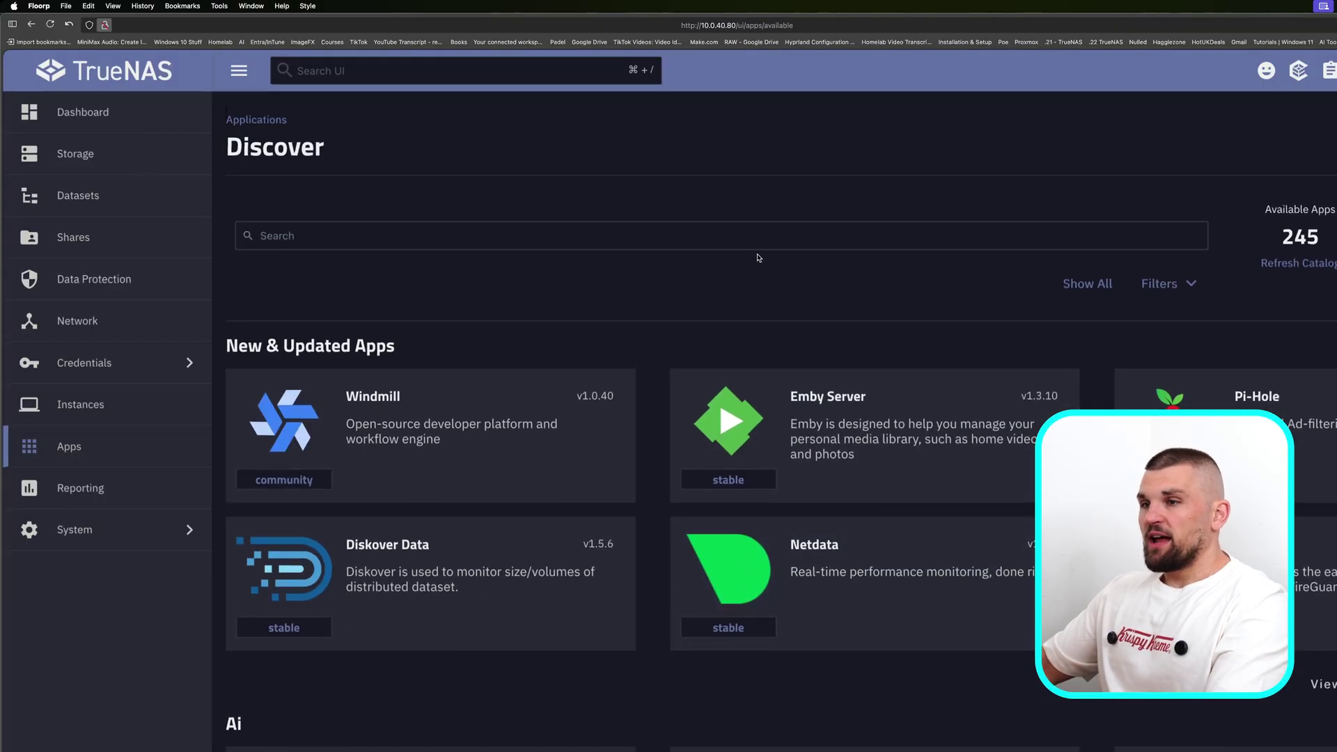
{"action": "left_click", "coordinate": [807, 241]}
{"action": "type", "text": "t"}
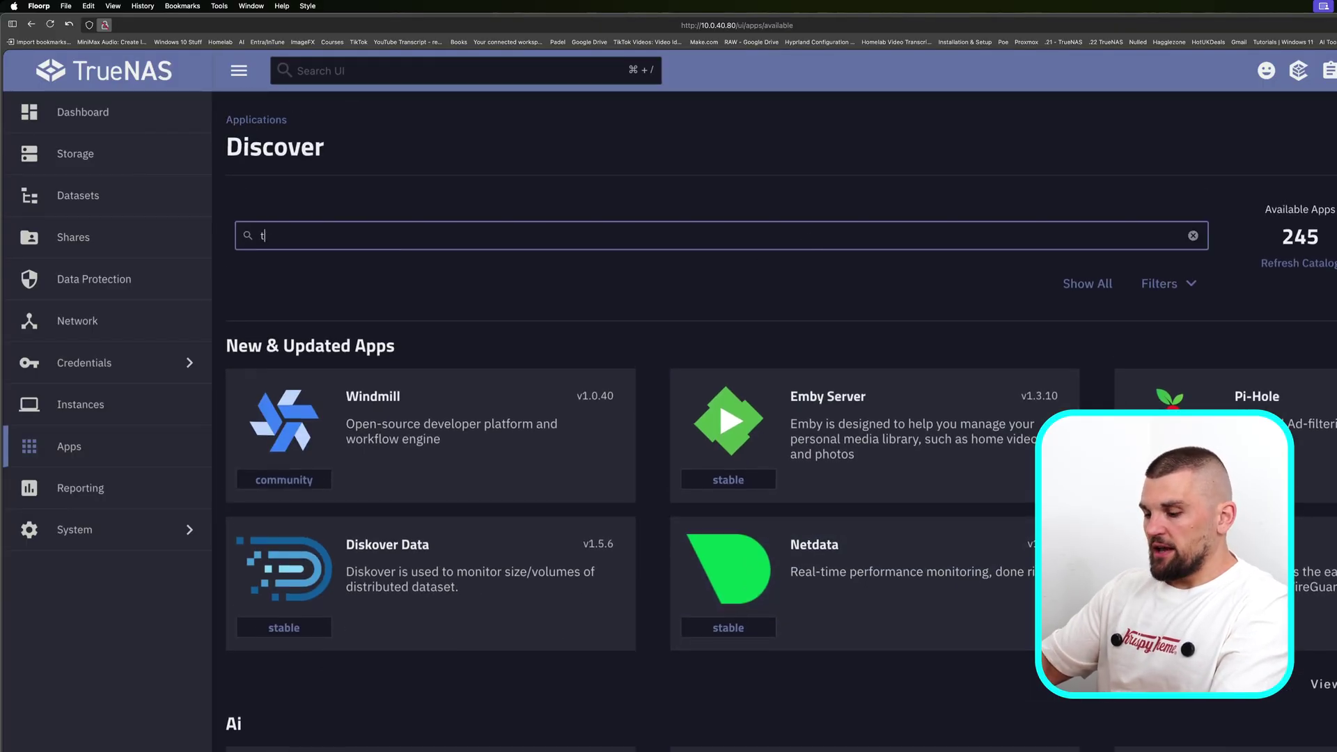
{"action": "type", "text": "ail"}
{"action": "left_click", "coordinate": [477, 528]}
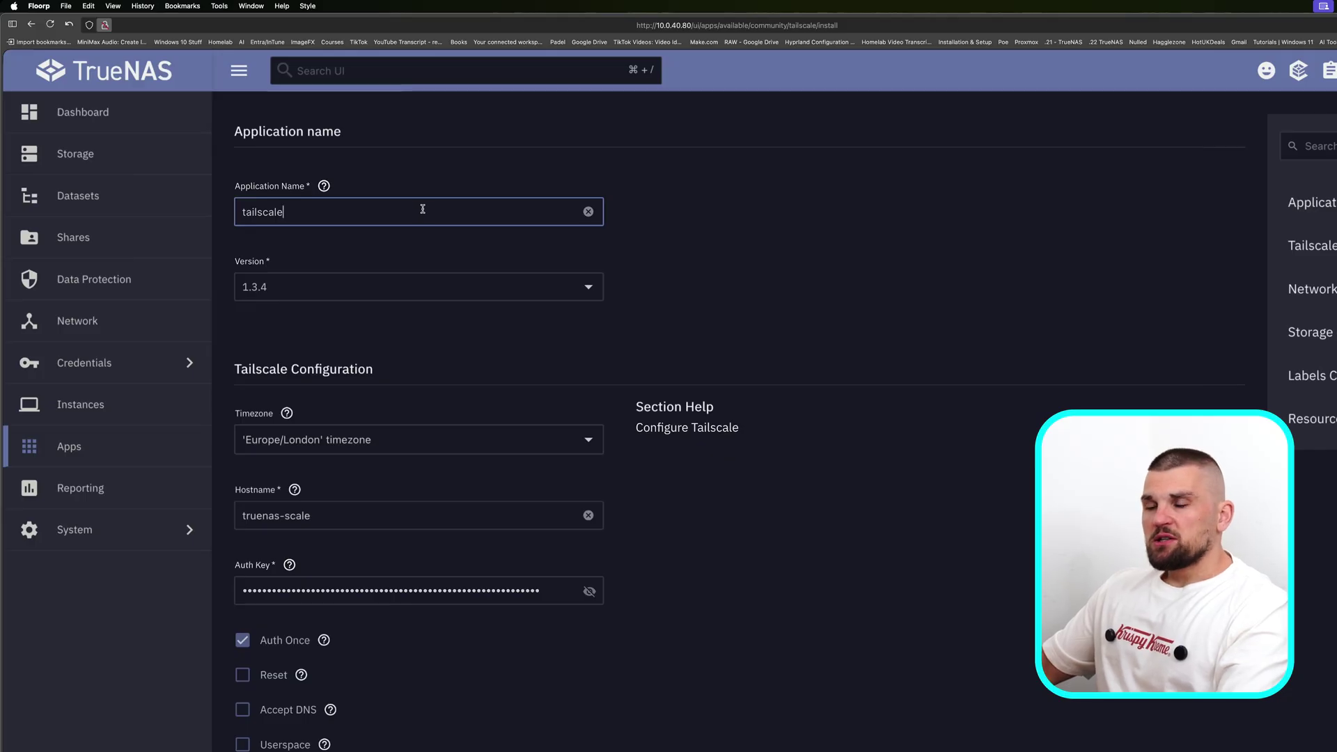
Step: Name the application tailscale-demo and choose version 1.3.4
{"action": "type", "text": "-demo"}
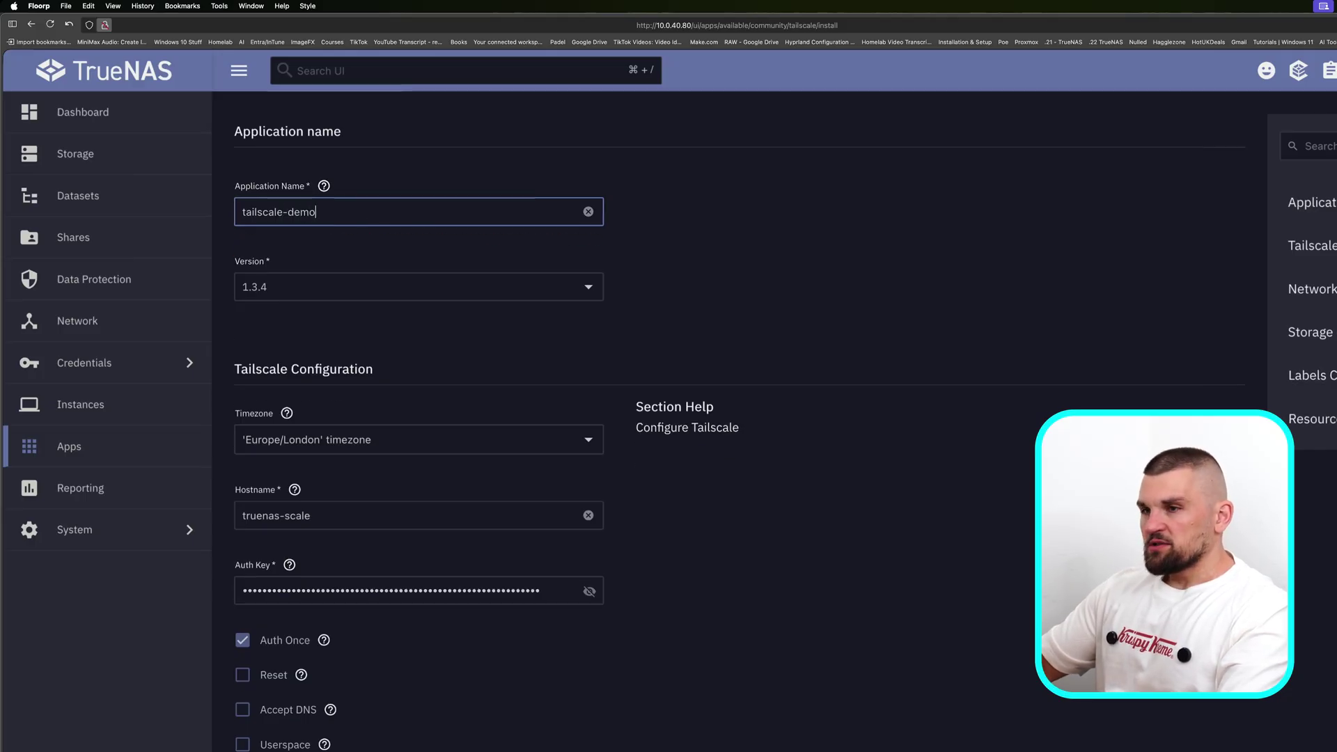
{"action": "left_click", "coordinate": [447, 286]}
{"action": "left_click", "coordinate": [480, 318]}
Step: Review the Tailscale installation settings, from timezone, hostname and auth options through to the storage configuration
{"action": "scroll", "coordinate": [495, 346], "scroll_direction": "down", "scroll_amount": 3}
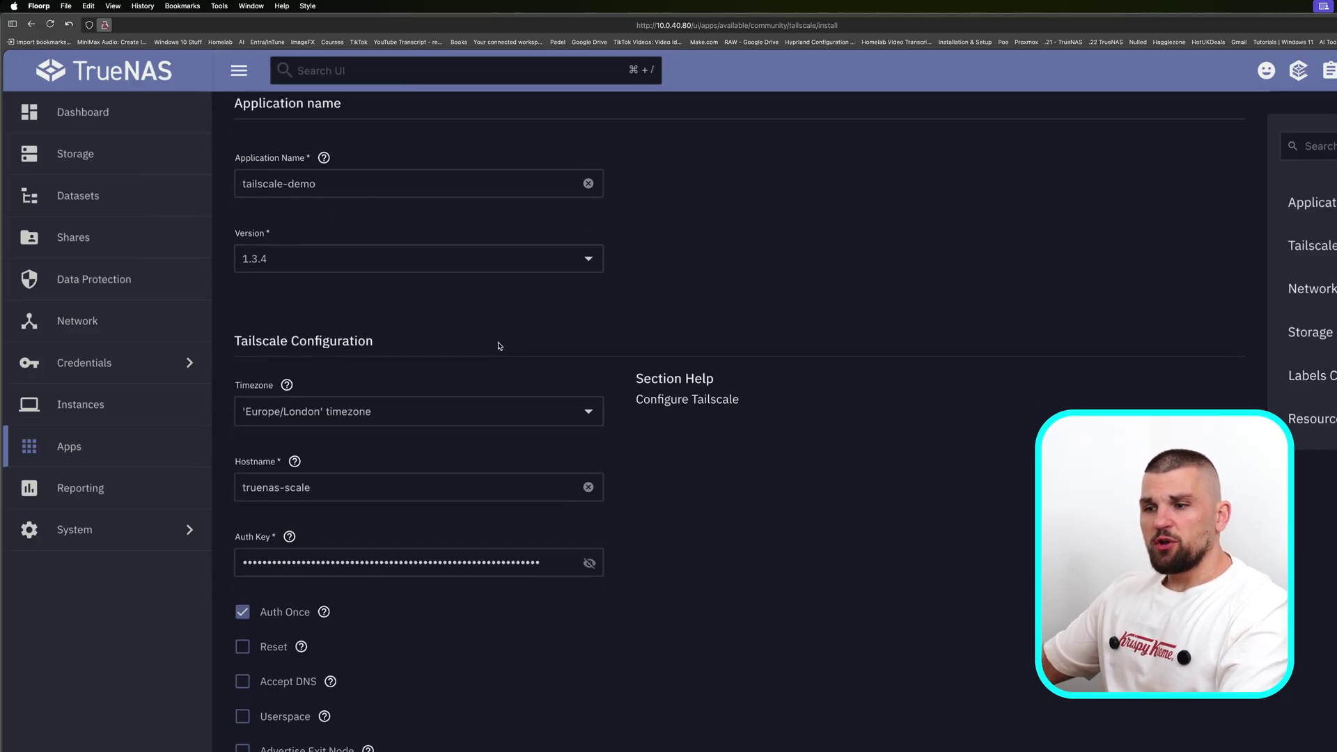
{"action": "left_click", "coordinate": [368, 323]}
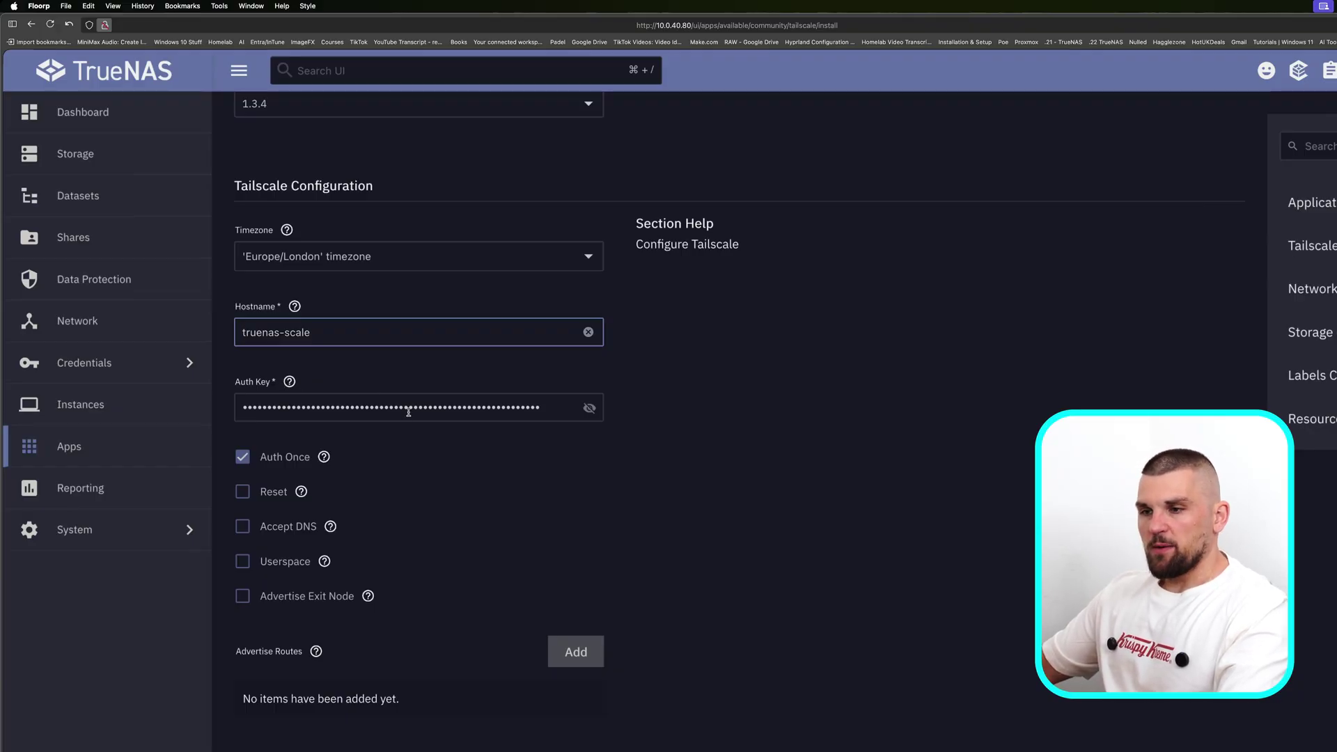
{"action": "scroll", "coordinate": [409, 412], "scroll_direction": "down", "scroll_amount": 2}
{"action": "scroll", "coordinate": [459, 425], "scroll_direction": "down", "scroll_amount": 1}
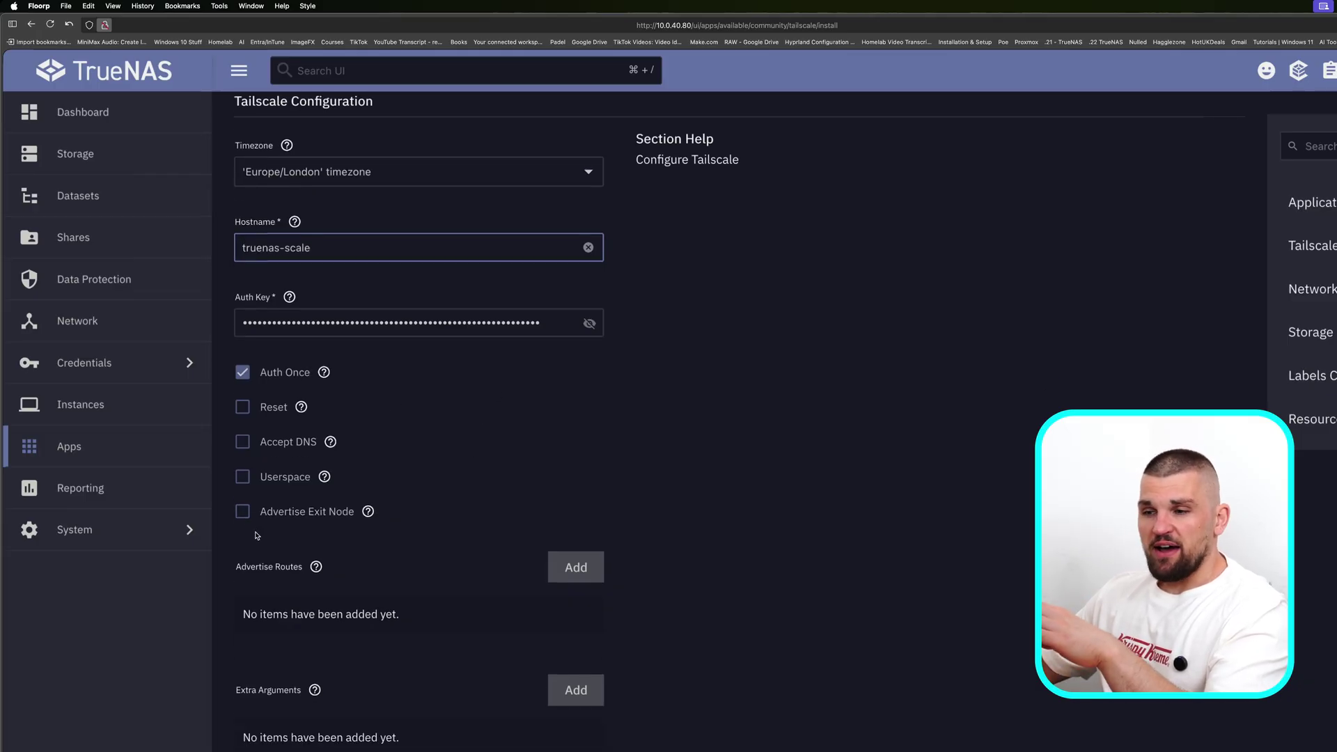
{"action": "scroll", "coordinate": [457, 473], "scroll_direction": "down", "scroll_amount": 10}
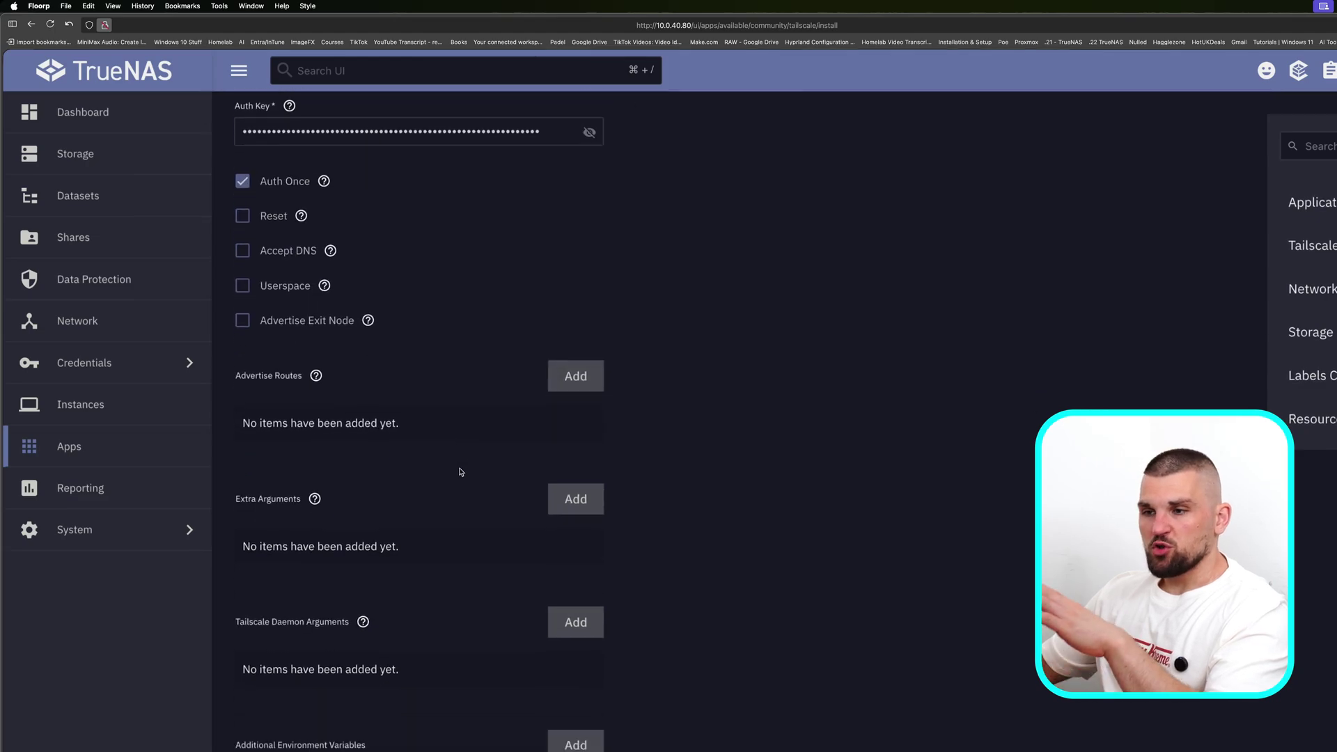
{"action": "scroll", "coordinate": [460, 472], "scroll_direction": "down", "scroll_amount": 20}
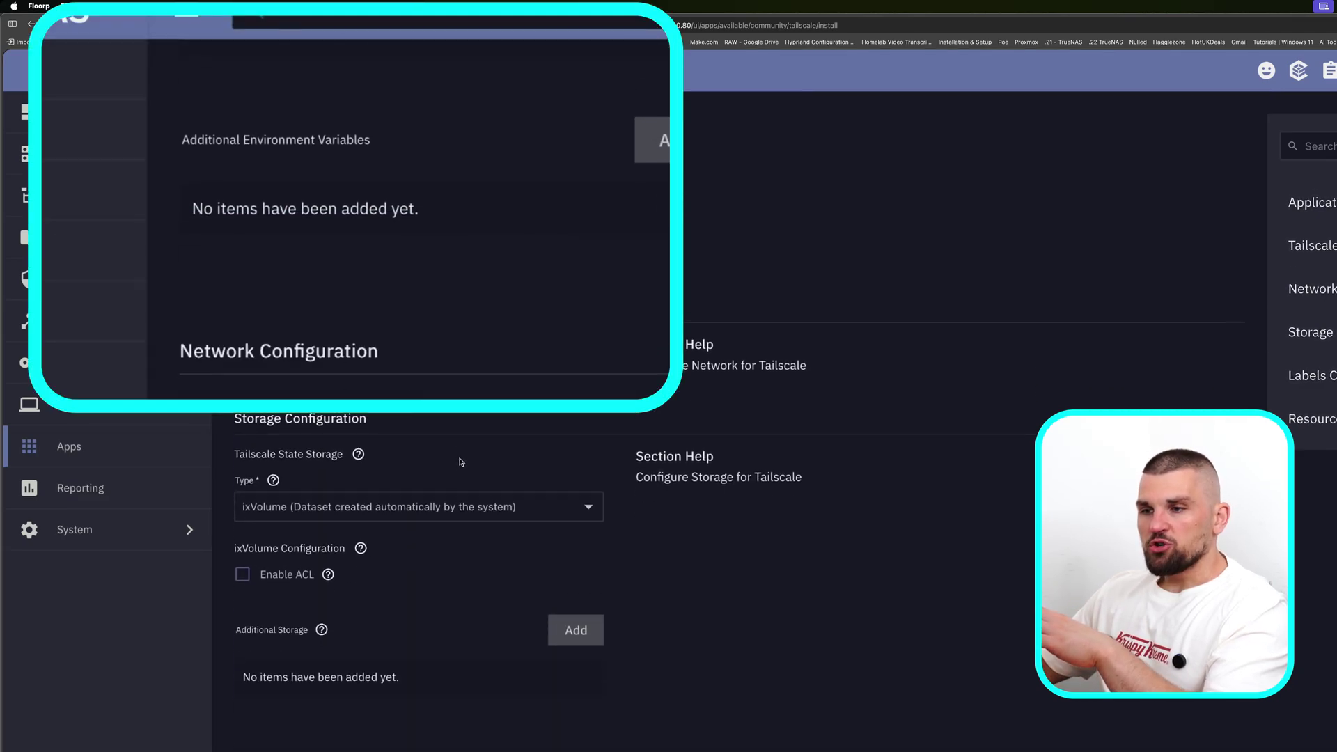
{"action": "scroll", "coordinate": [460, 458], "scroll_direction": "down", "scroll_amount": 3}
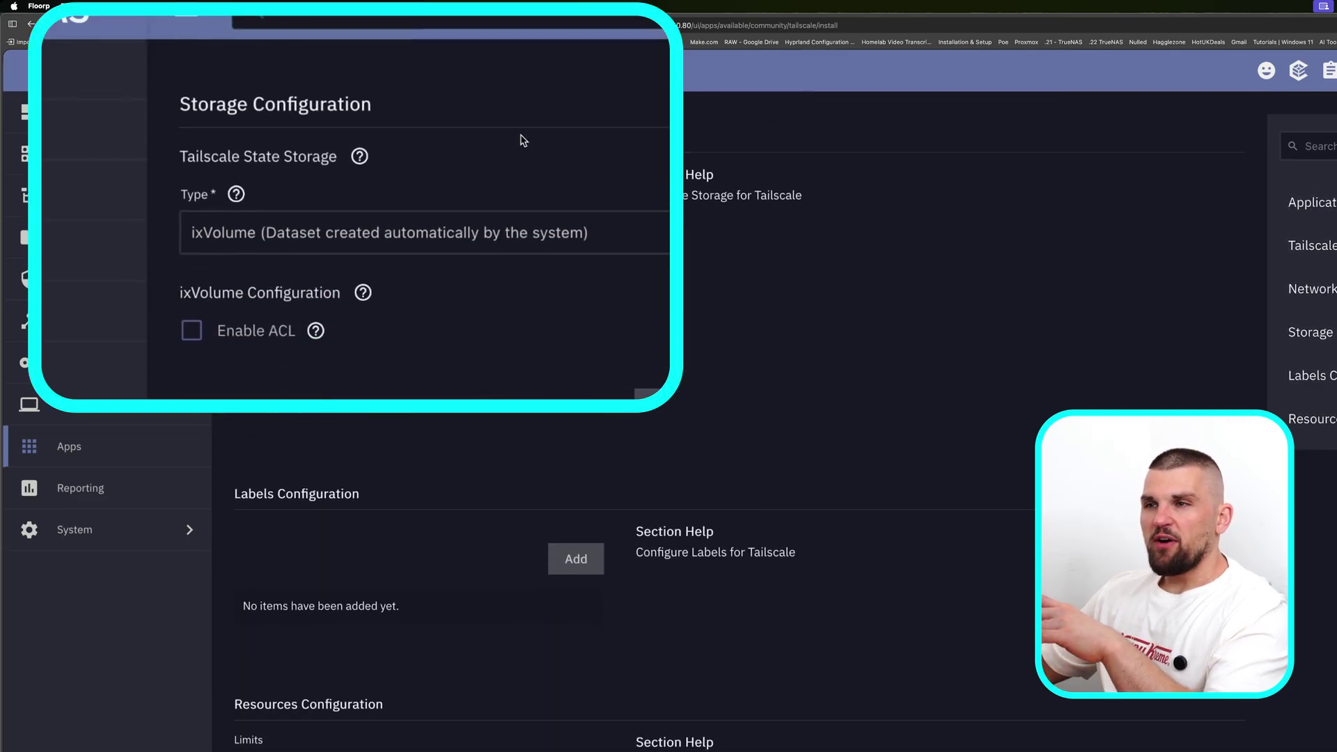
{"action": "left_click_drag", "start_coordinate": [190, 99], "coordinate": [459, 111]}
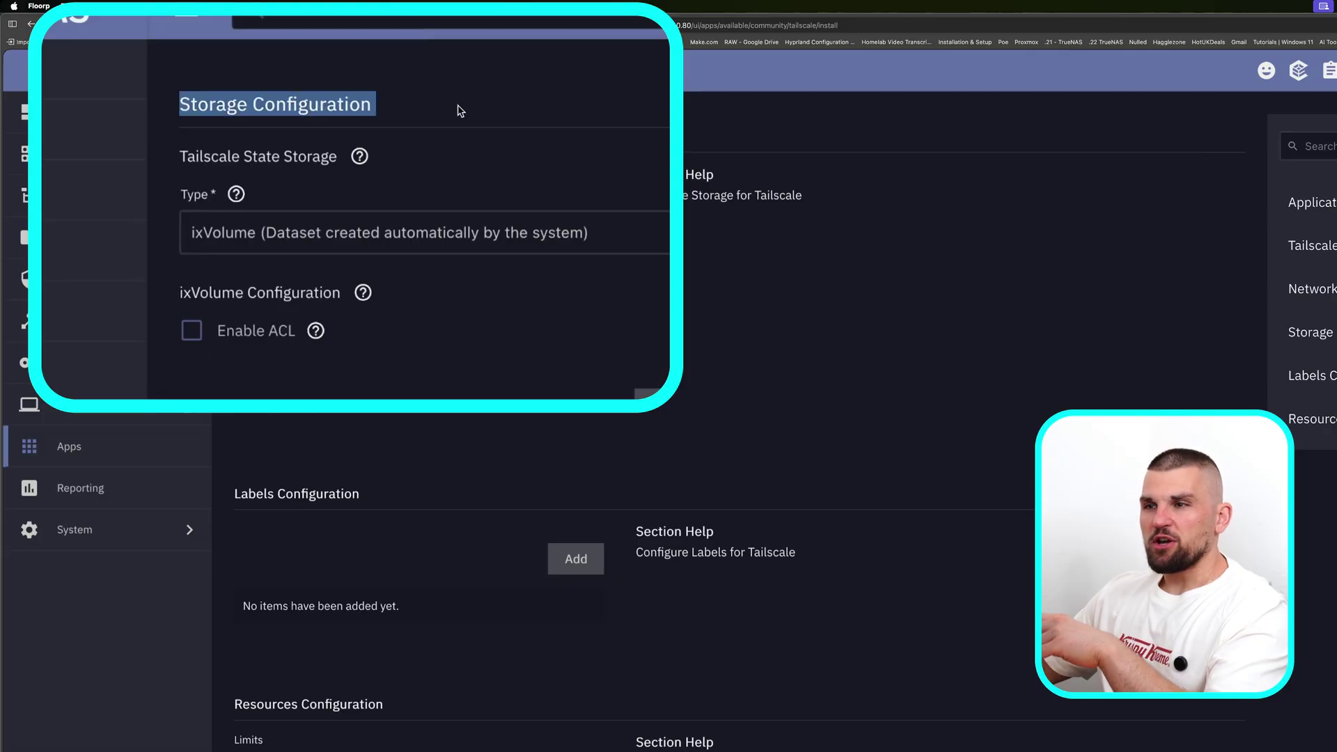
{"action": "left_click", "coordinate": [487, 113]}
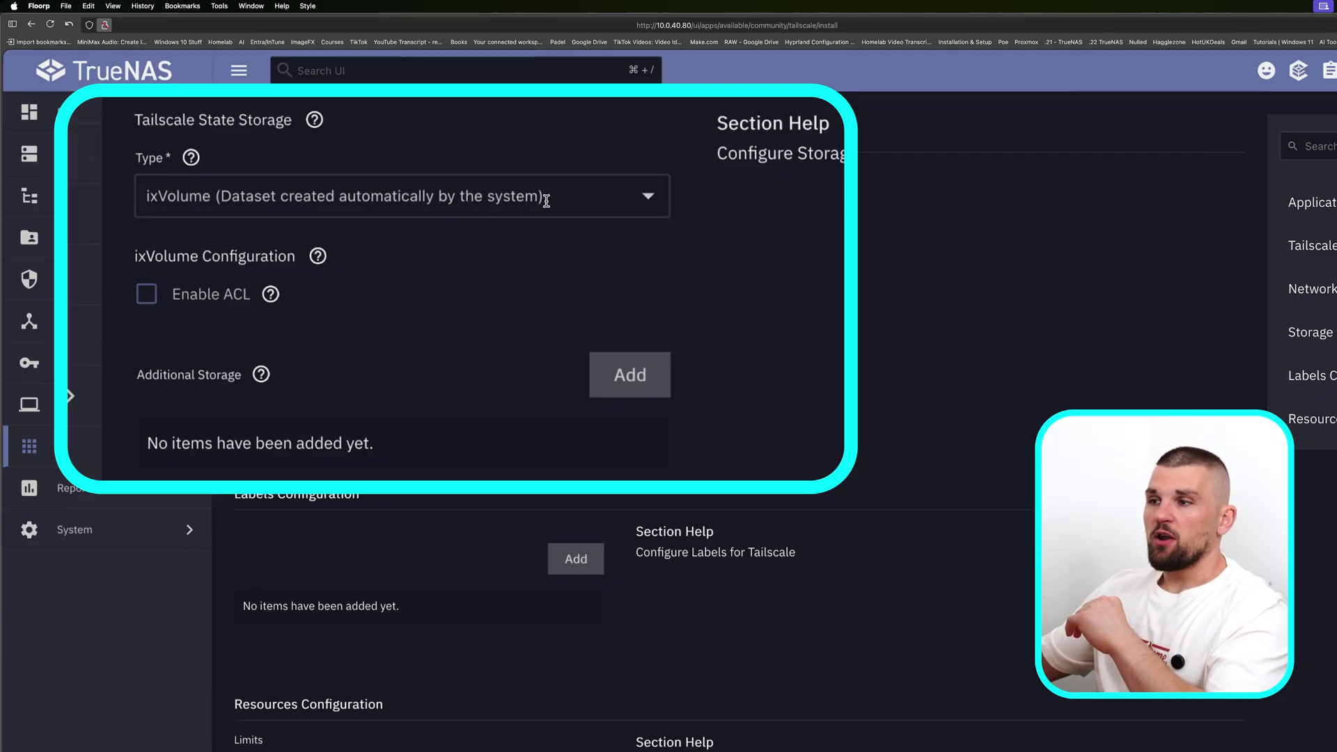
Step: Set the Tailscale state storage type to Host Path and choose /mnt/YTDEMO/Docker as the host path
{"action": "left_click", "coordinate": [547, 201]}
{"action": "left_click", "coordinate": [378, 265]}
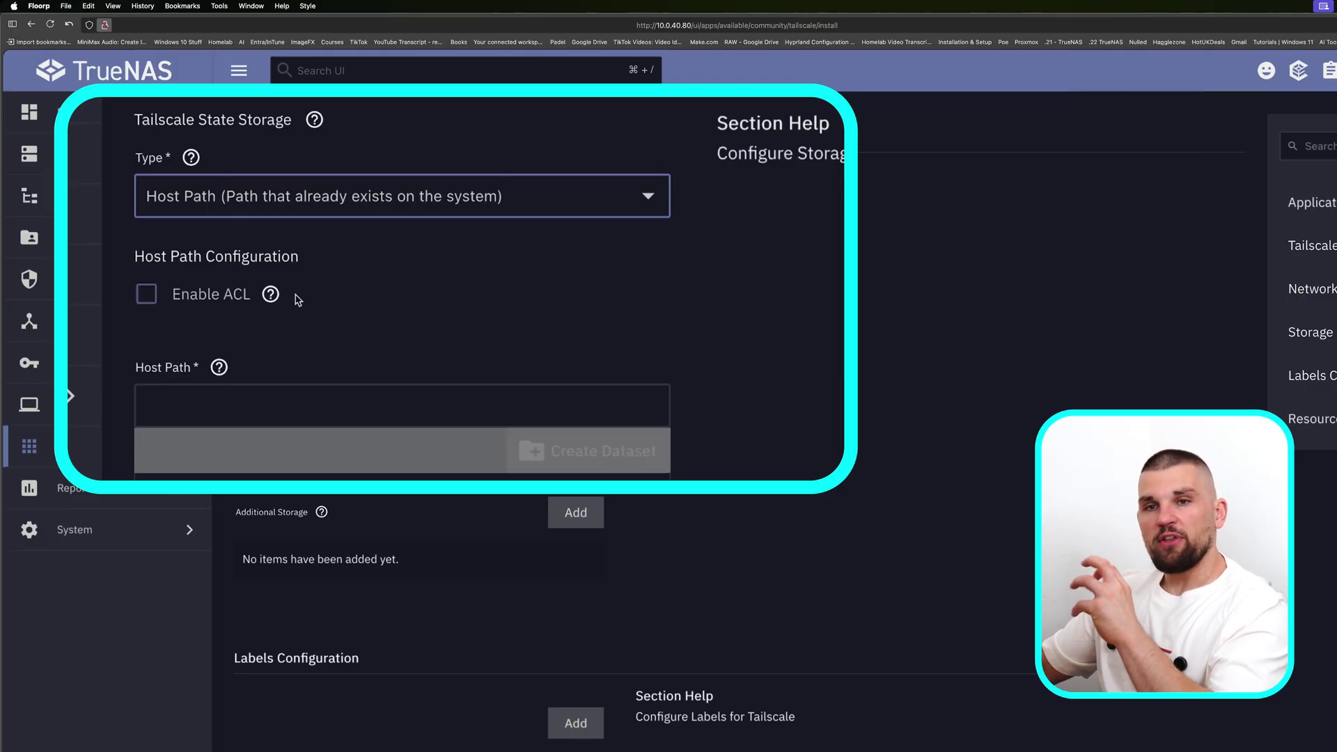
{"action": "left_click", "coordinate": [147, 419]}
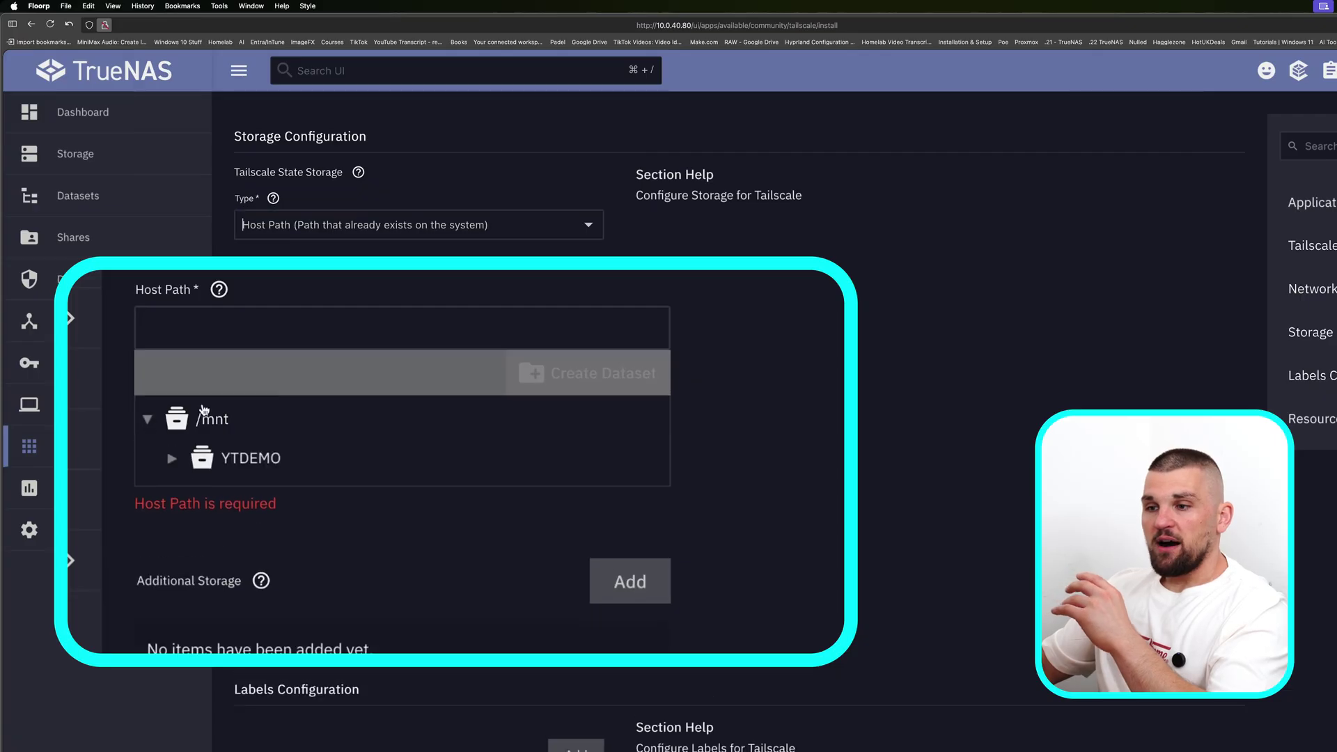
{"action": "scroll", "coordinate": [195, 414], "scroll_direction": "down", "scroll_amount": 1}
{"action": "left_click", "coordinate": [173, 439]}
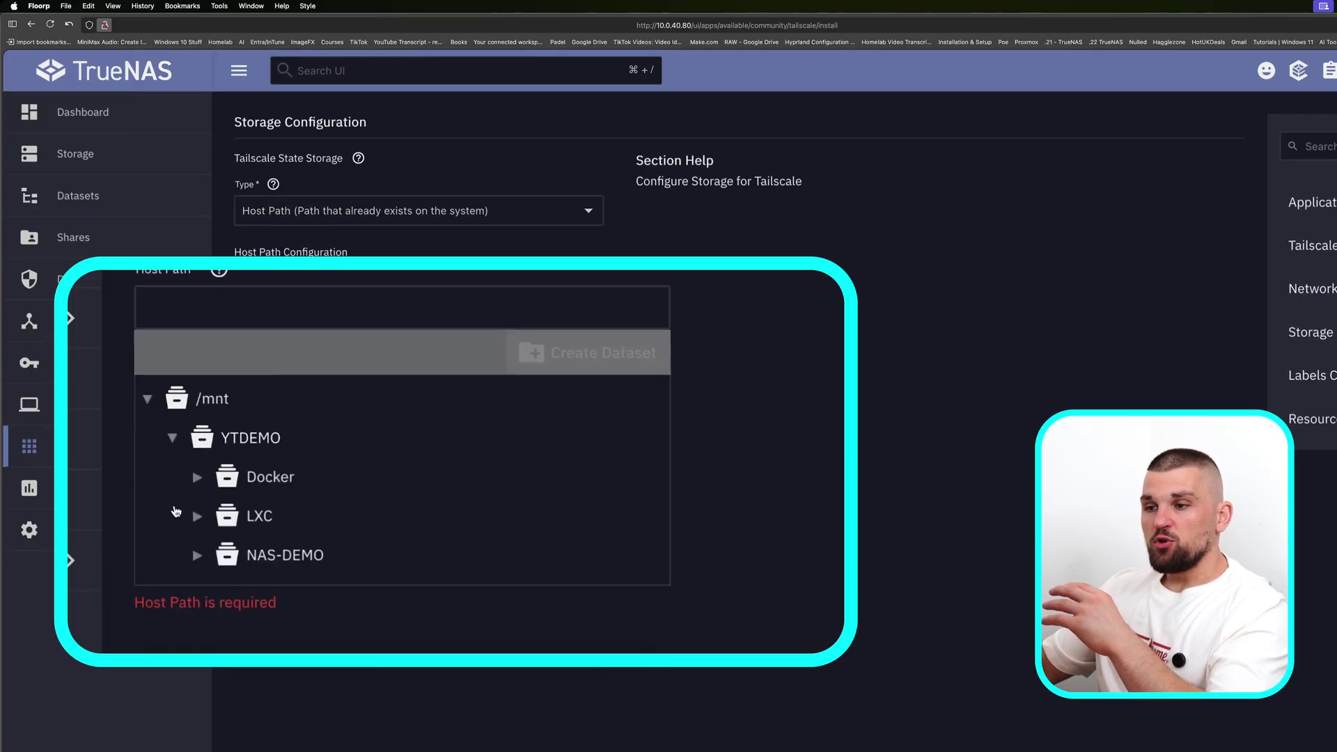
{"action": "left_click", "coordinate": [197, 476]}
Step: Create a dataset named tailscale inside the Docker dataset for use as the host path
{"action": "left_click", "coordinate": [560, 355]}
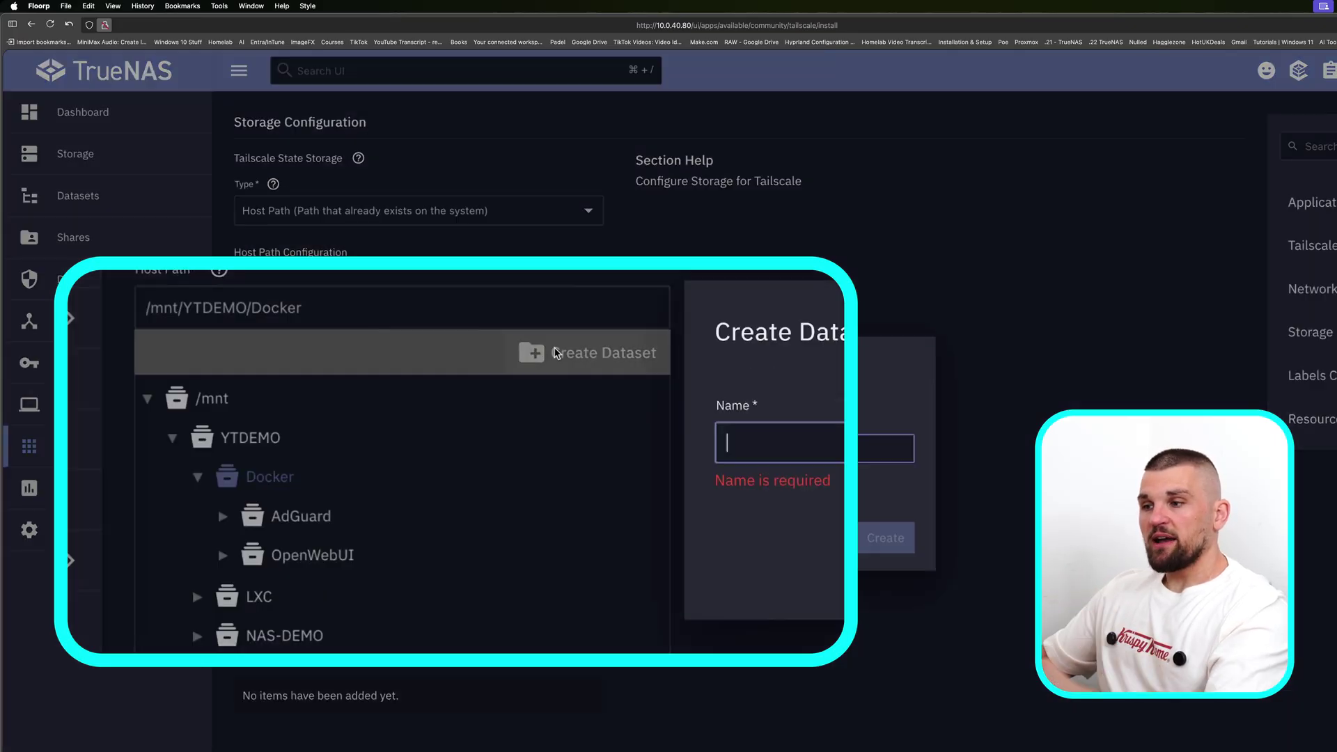
{"action": "type", "text": "tailscale"}
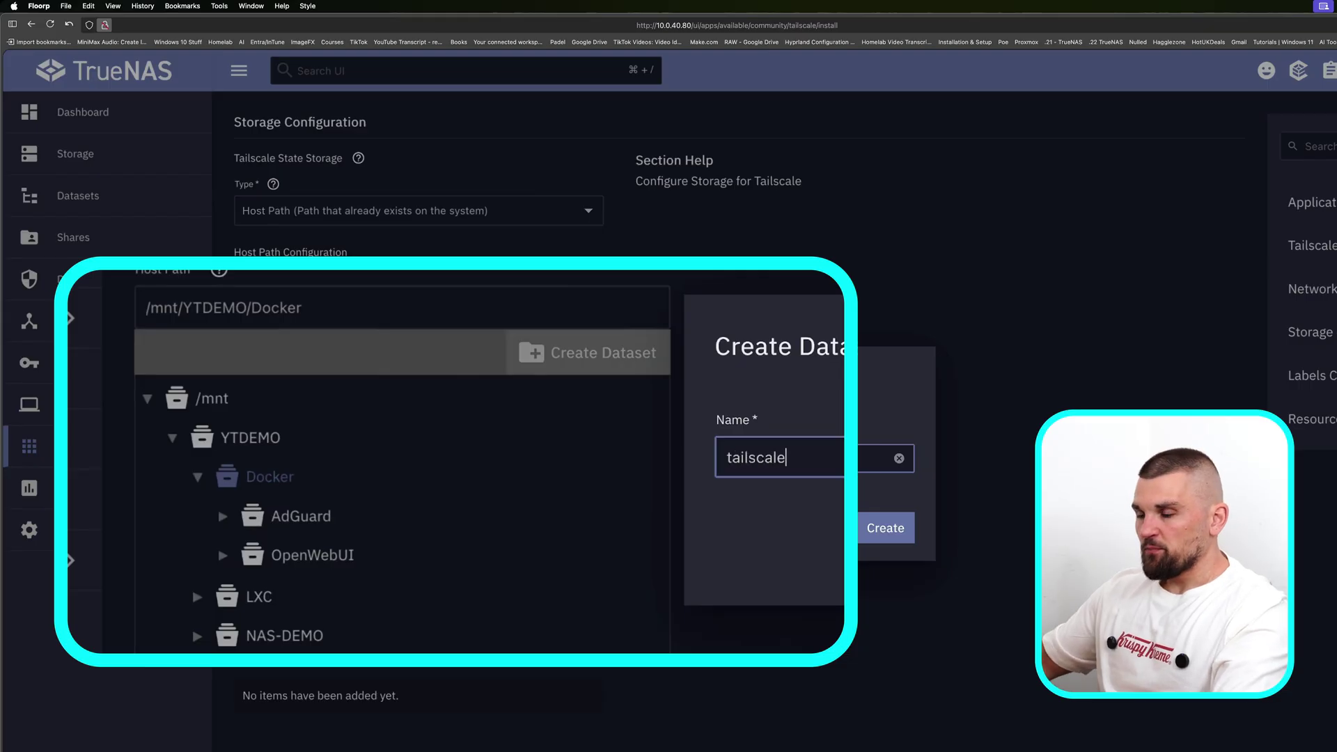
{"action": "left_click", "coordinate": [873, 522]}
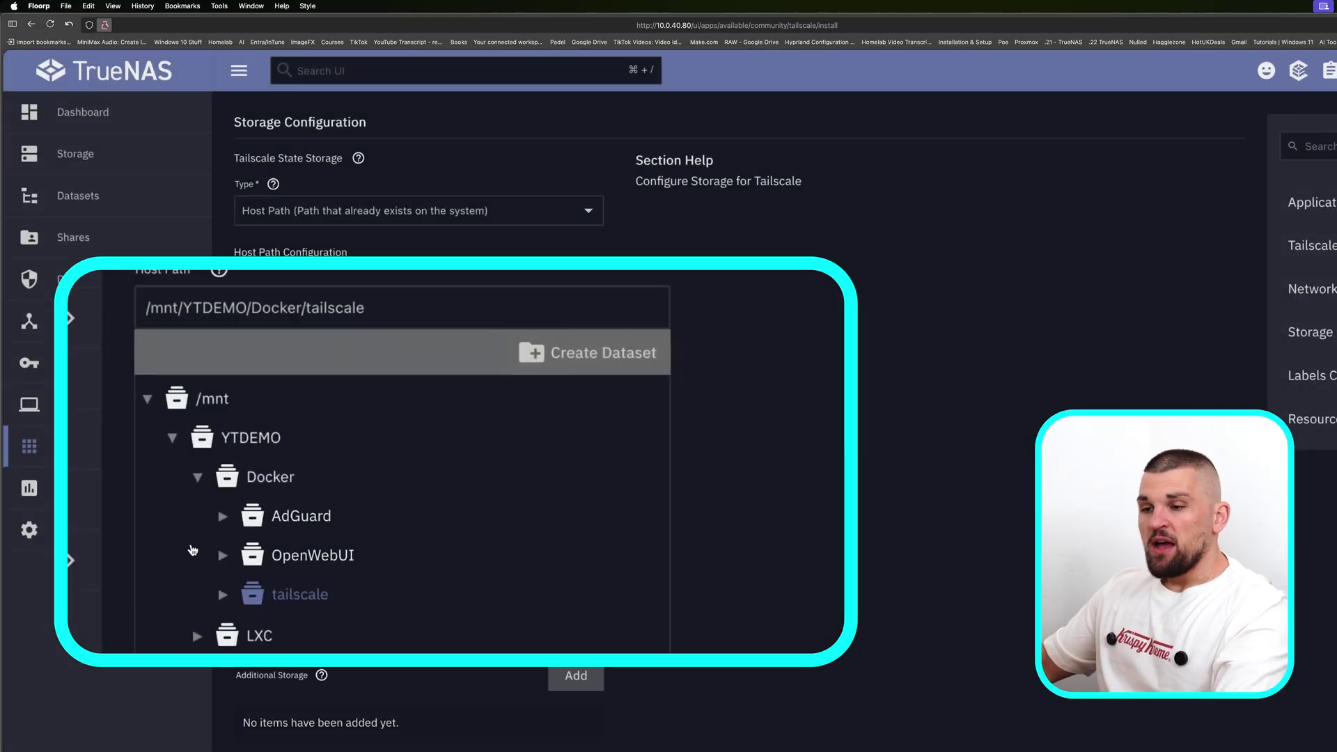
Step: Set the memory limit to 2048 MB, install the app and select tailscale-demo among the installed applications
{"action": "scroll", "coordinate": [356, 504], "scroll_direction": "down", "scroll_amount": 1}
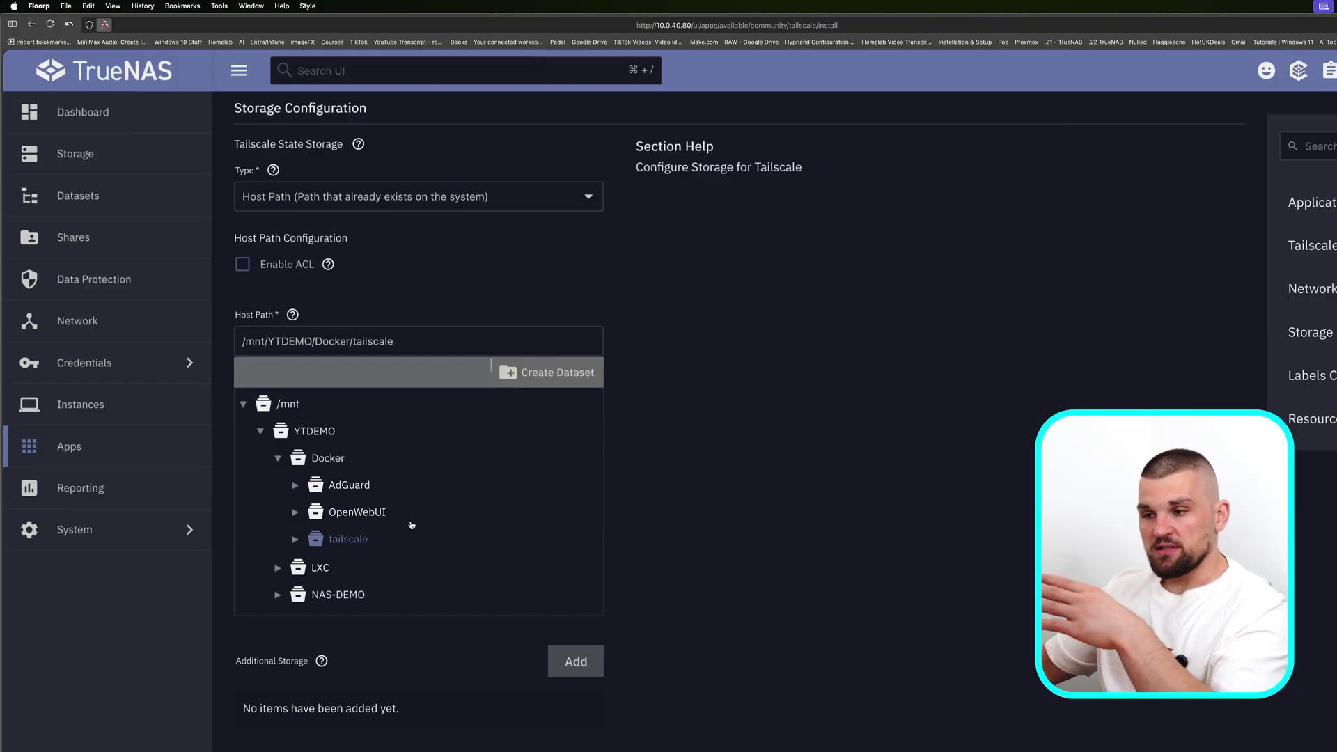
{"action": "scroll", "coordinate": [412, 522], "scroll_direction": "down", "scroll_amount": 6}
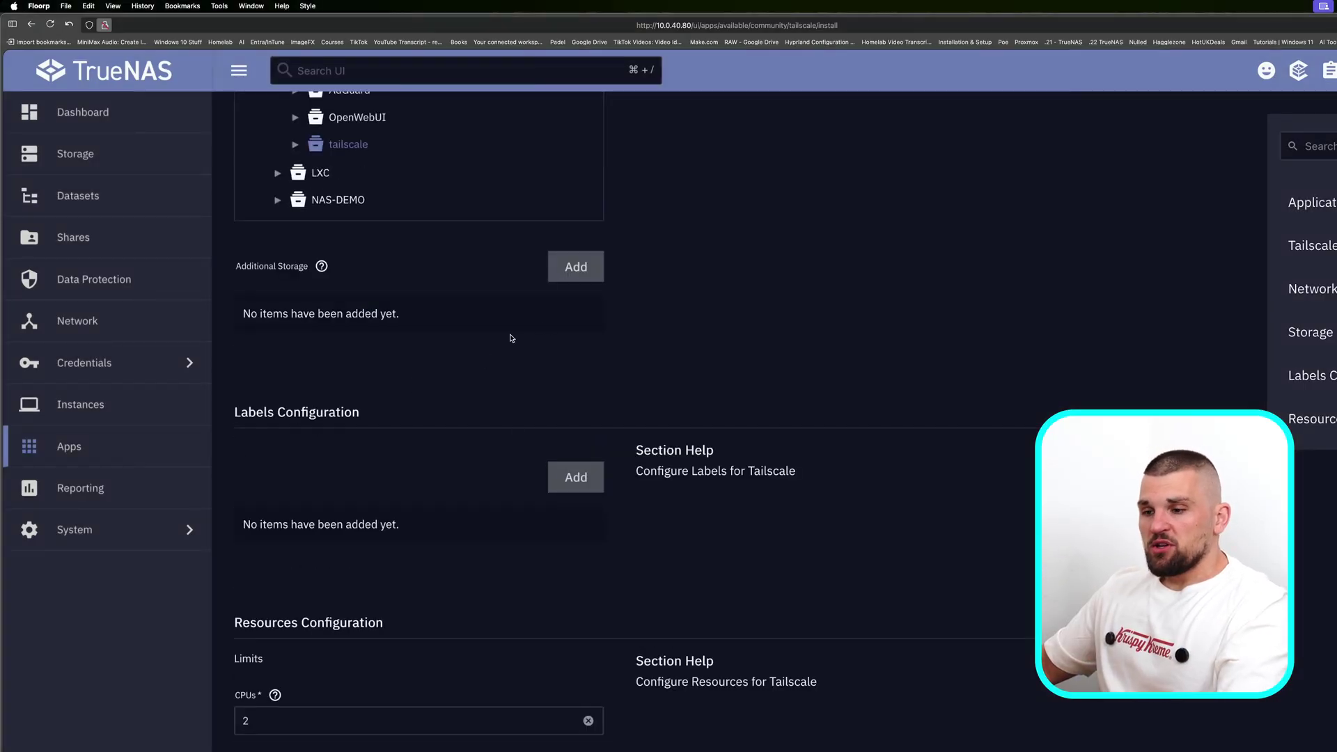
{"action": "scroll", "coordinate": [494, 348], "scroll_direction": "down", "scroll_amount": 1}
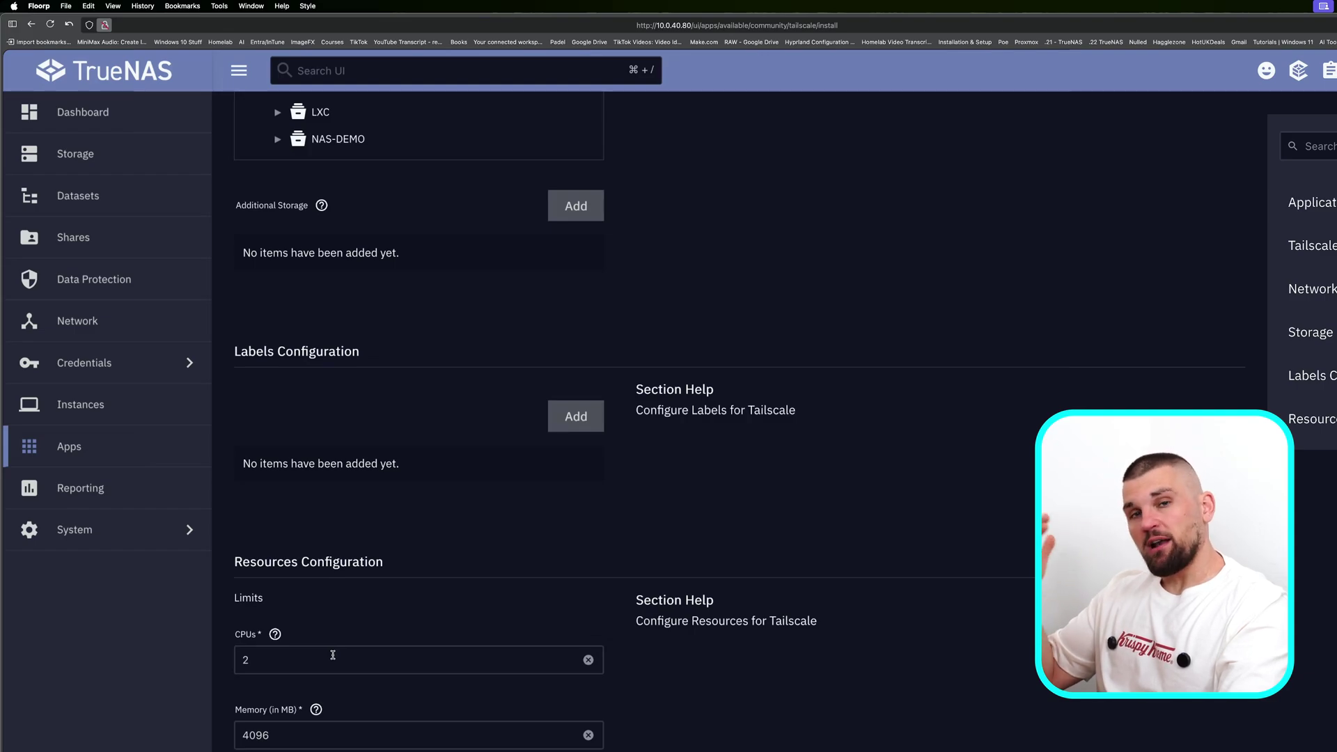
{"action": "double_click", "coordinate": [321, 738]}
{"action": "type", "text": "2048"}
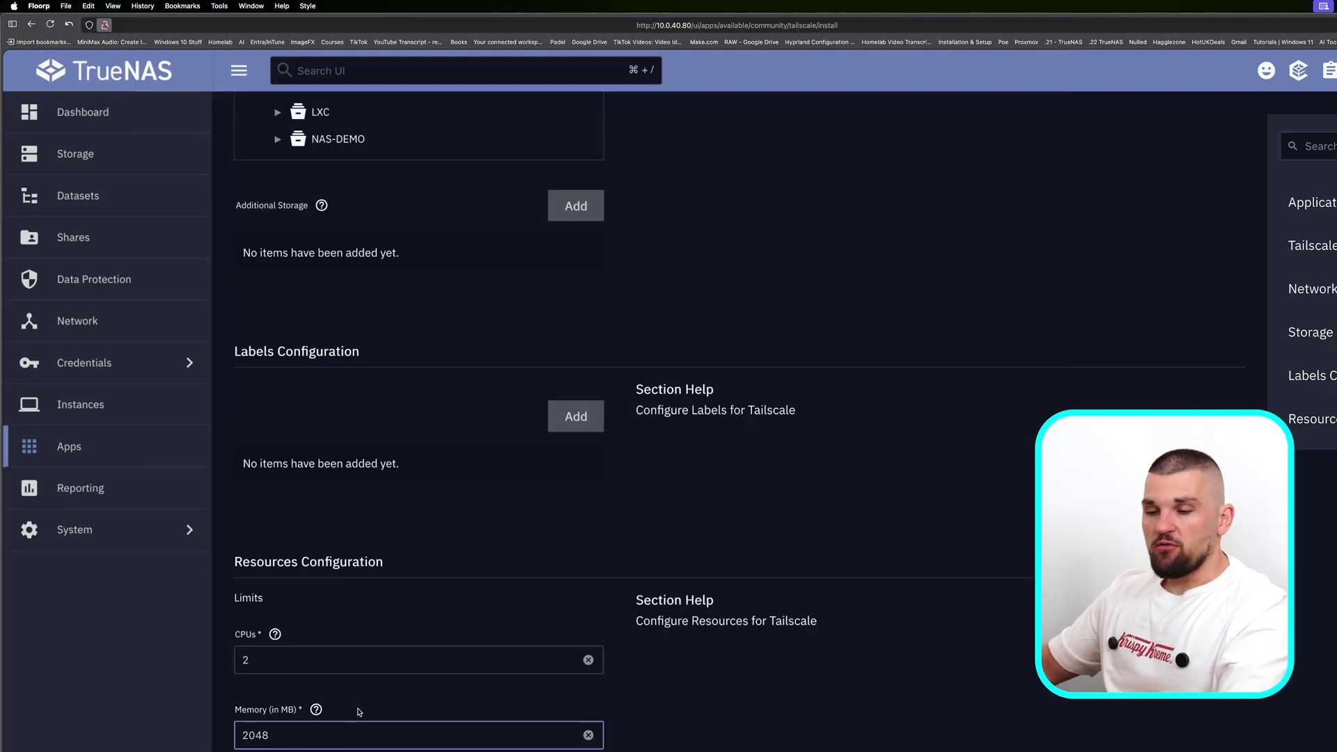
{"action": "key", "text": "Return"}
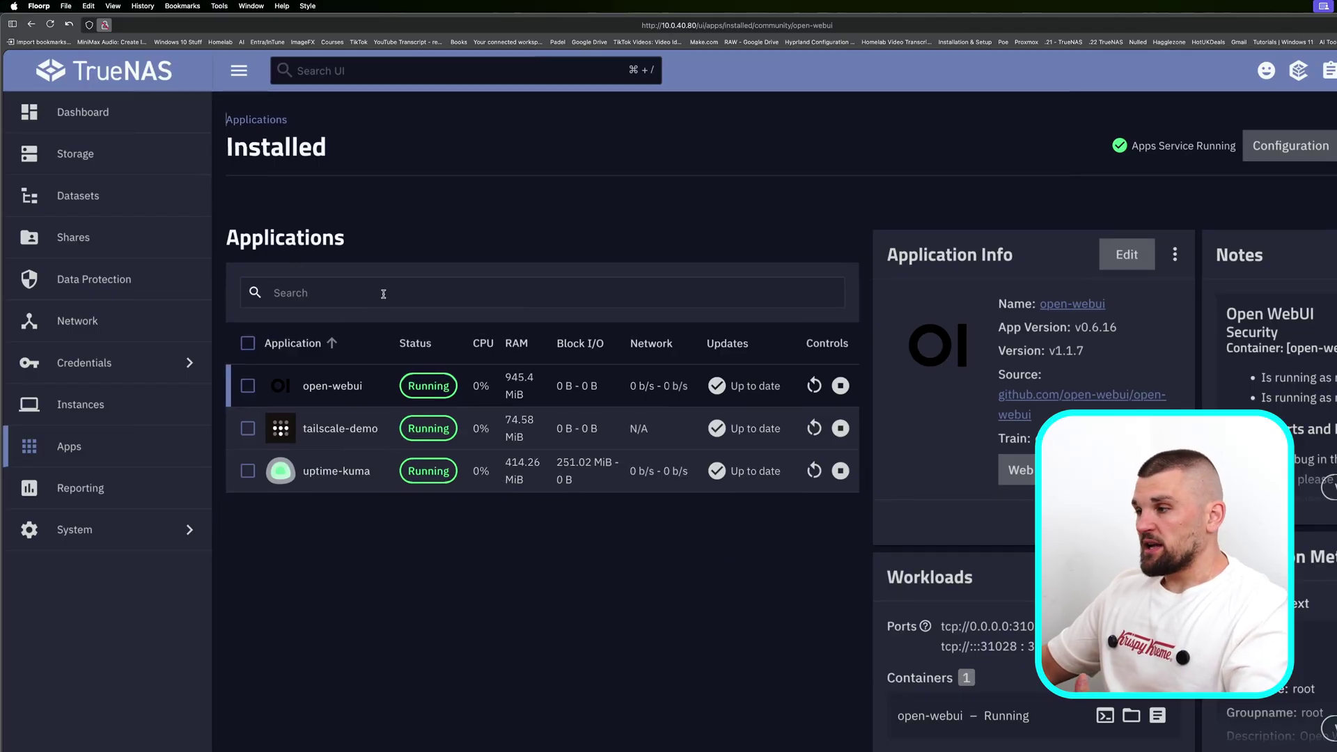
{"action": "left_click", "coordinate": [376, 428]}
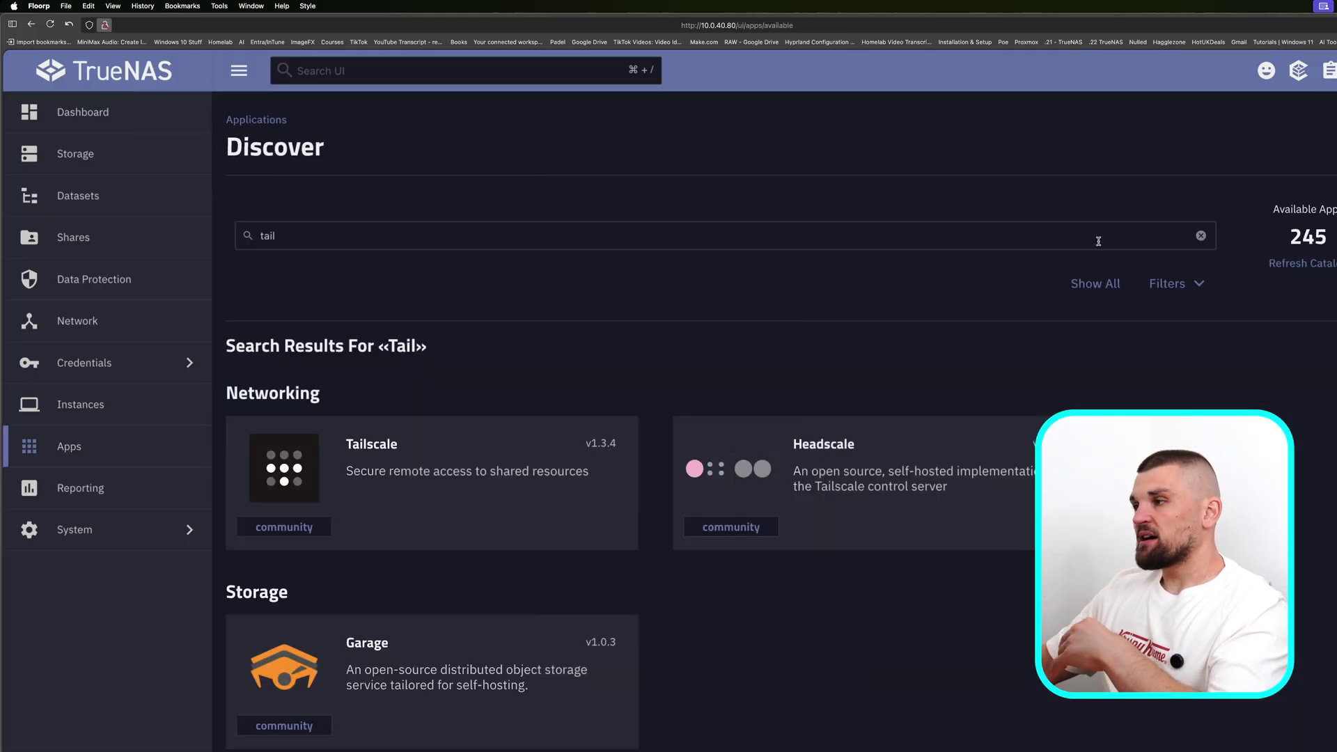
Step: Search the app catalog for "pi" and look through the results for Pi-Hole
{"action": "left_click", "coordinate": [1098, 236]}
{"action": "key", "text": "BackSpace"}
{"action": "key", "text": "BackSpace"}
{"action": "key", "text": "BackSpace"}
{"action": "key", "text": "BackSpace"}
{"action": "type", "text": "pi"}
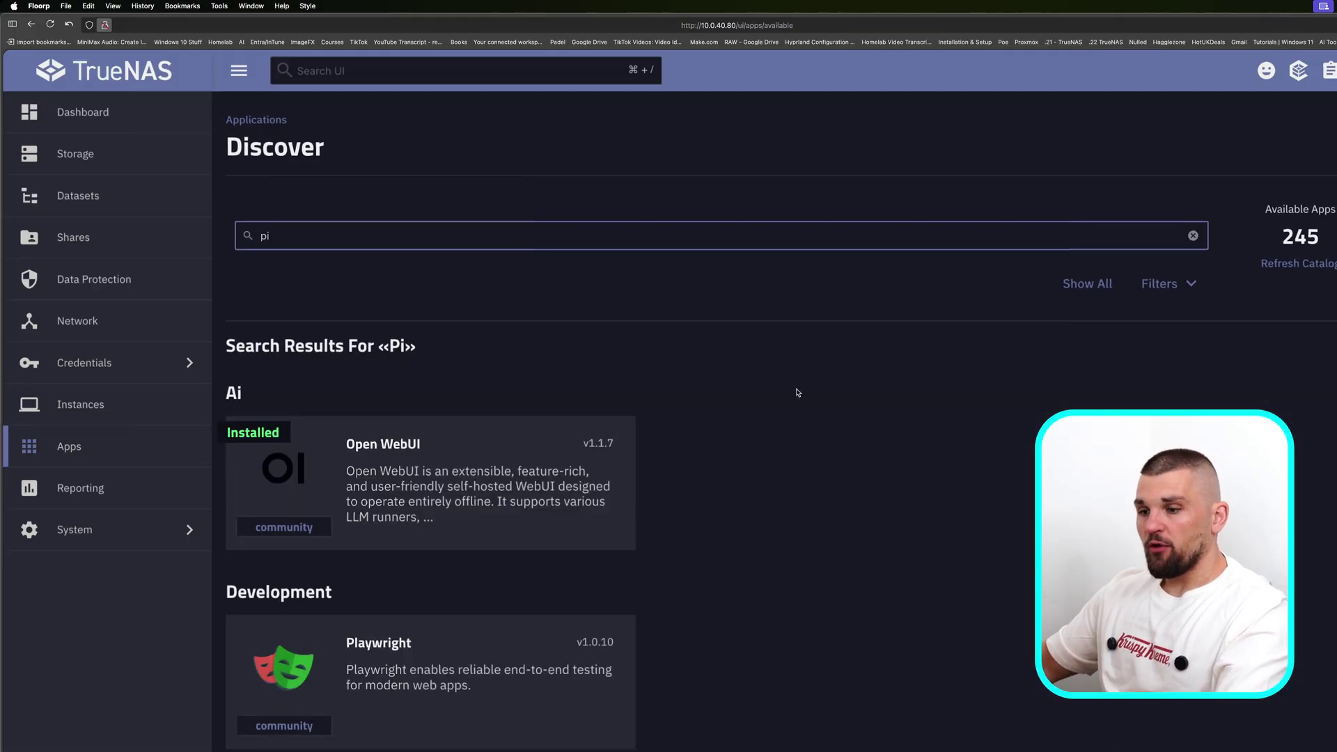
{"action": "scroll", "coordinate": [583, 644], "scroll_direction": "down", "scroll_amount": 15}
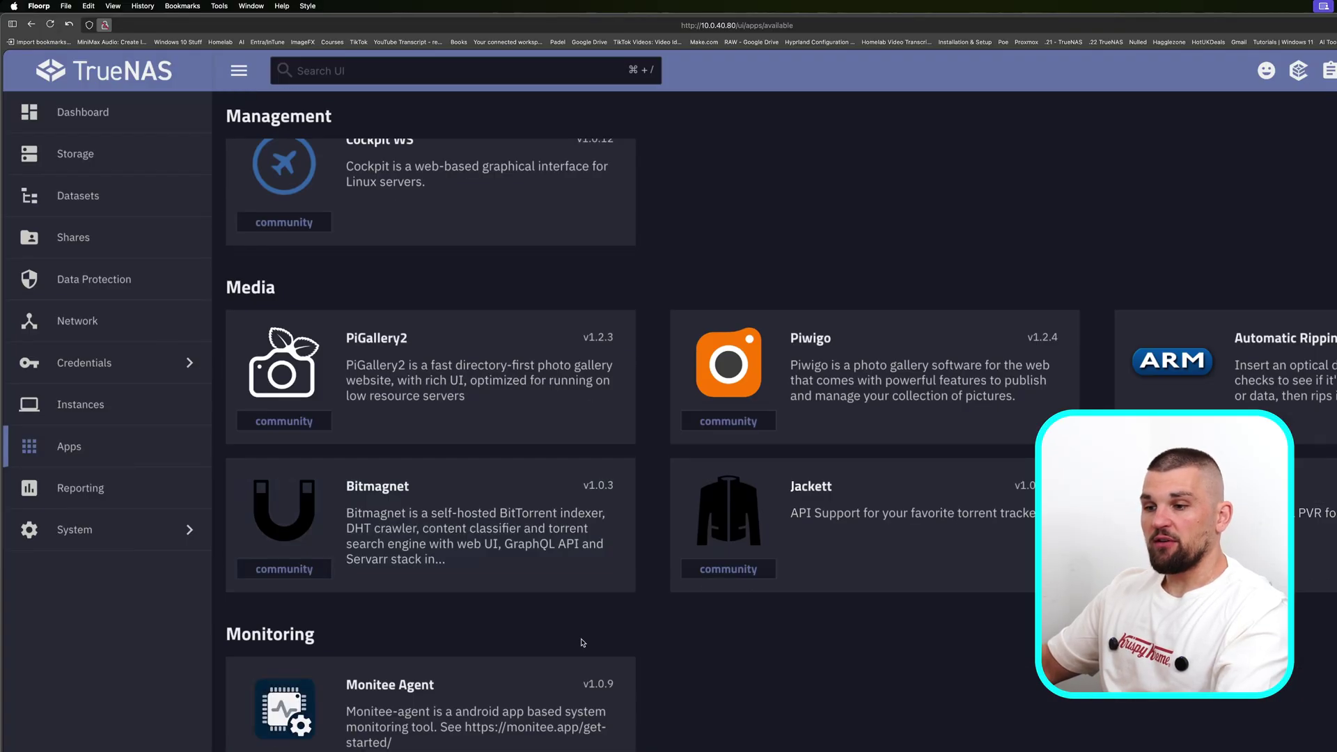
{"action": "scroll", "coordinate": [584, 644], "scroll_direction": "down", "scroll_amount": 7}
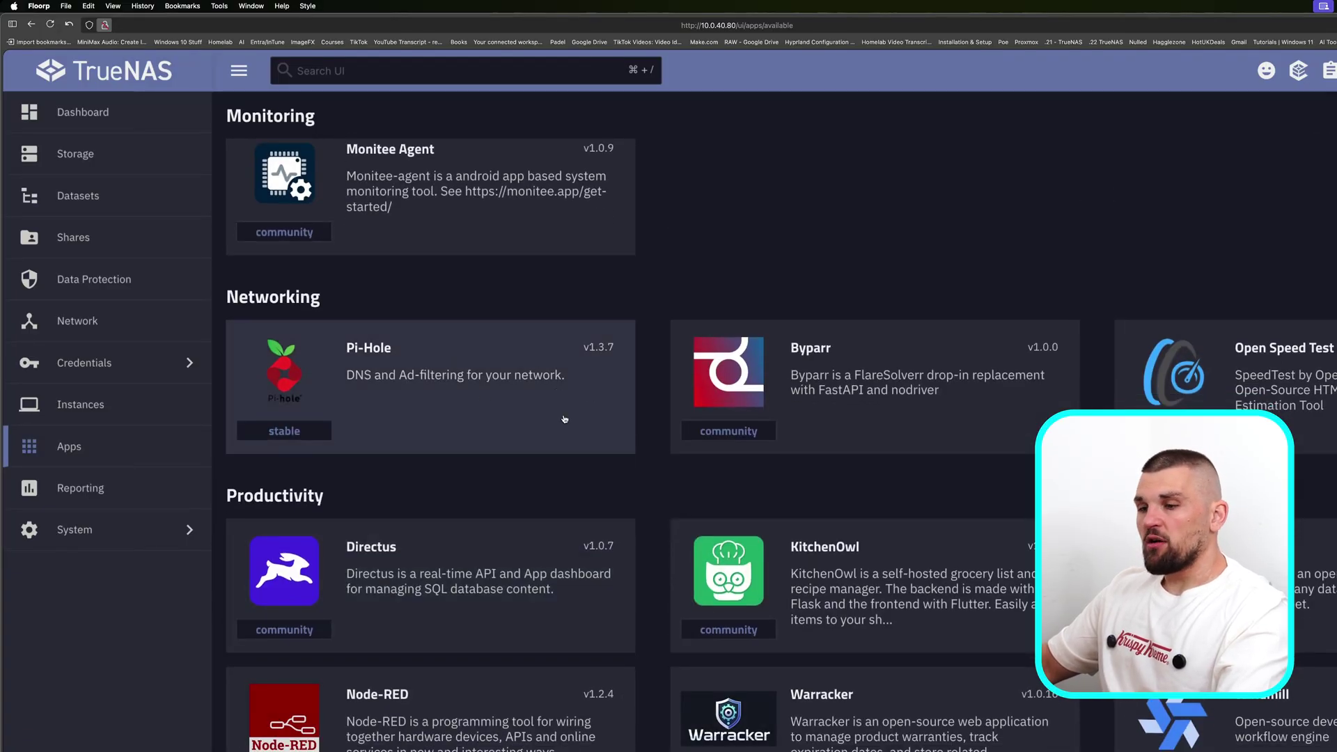
{"action": "scroll", "coordinate": [564, 419], "scroll_direction": "up", "scroll_amount": 20}
Step: Search the app catalog for "adguard" and open AdGuard Home for installation
{"action": "double_click", "coordinate": [414, 188]}
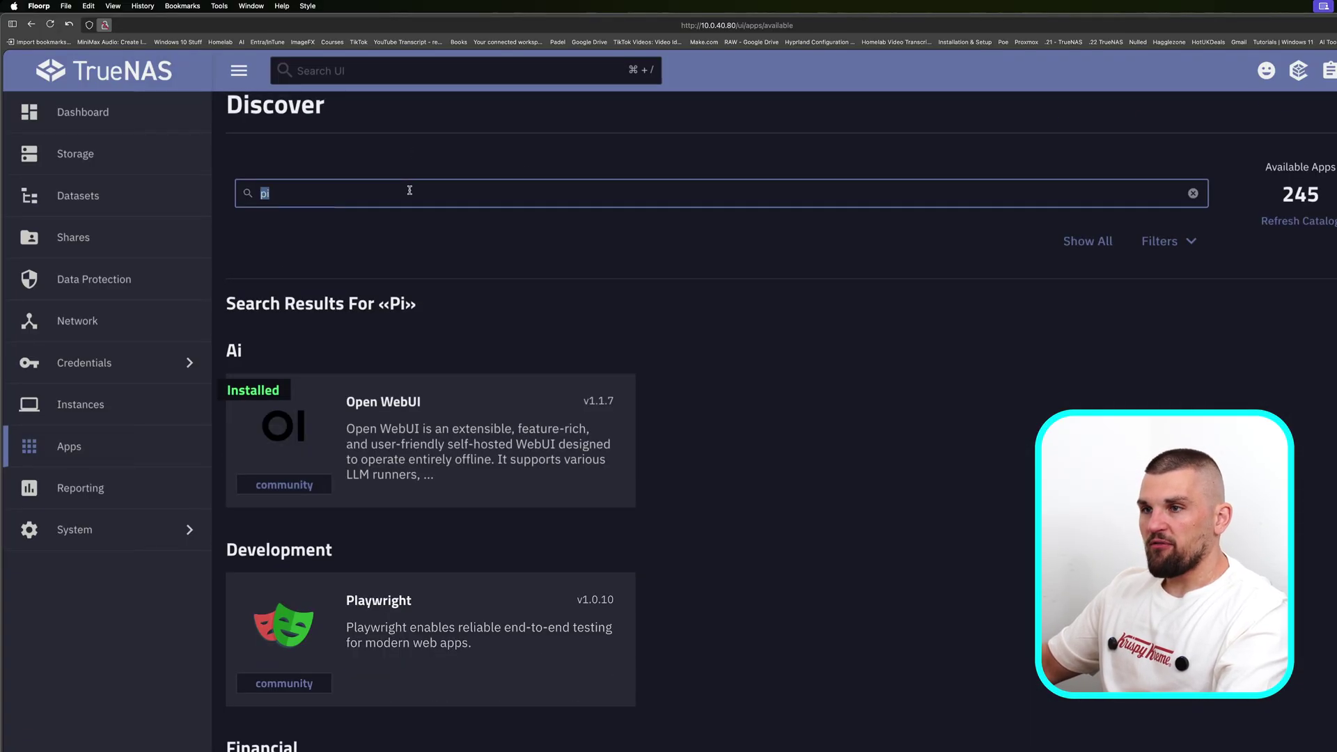
{"action": "type", "text": "adguard"}
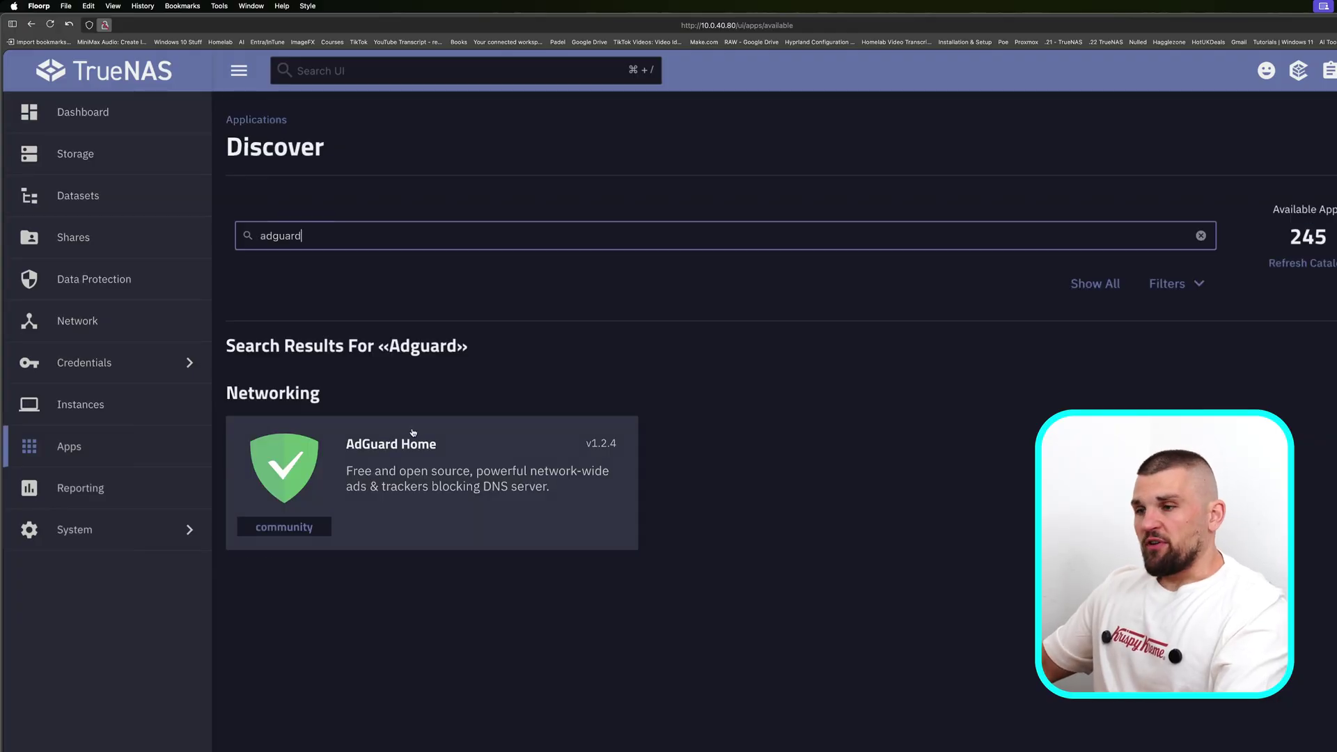
{"action": "left_click", "coordinate": [460, 478]}
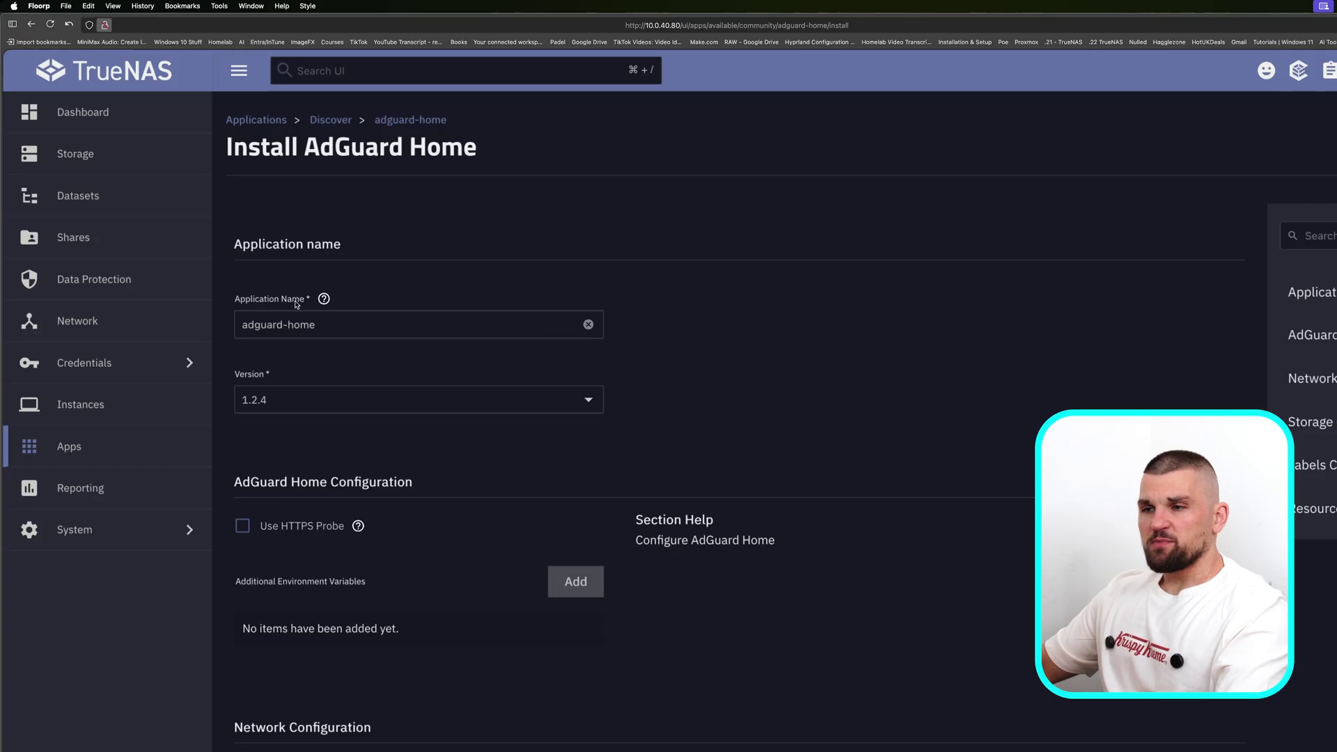
Step: Name the AdGuard Home application adguard-home-demo
{"action": "scroll", "coordinate": [369, 316], "scroll_direction": "down", "scroll_amount": 1}
{"action": "left_click", "coordinate": [374, 312]}
{"action": "type", "text": "-demo"}
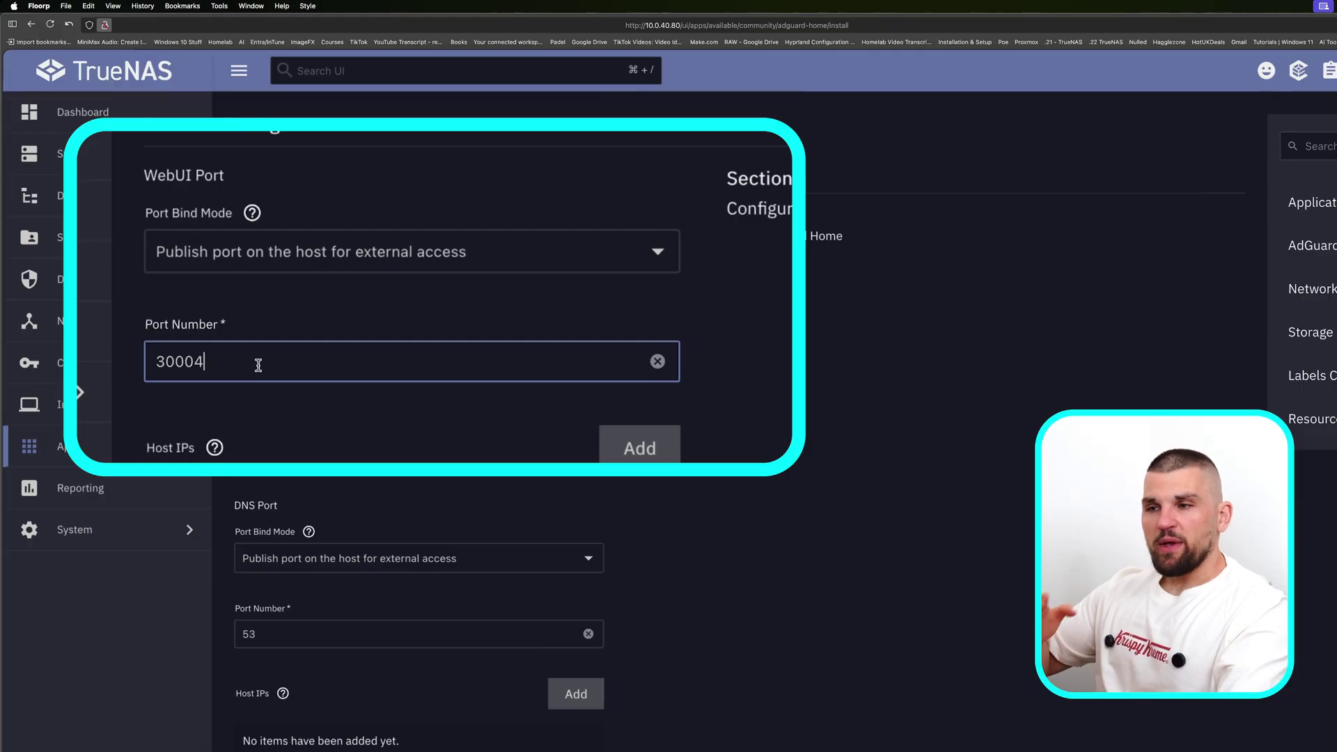
Step: Set the WebUI port number of AdGuard Home to 3999
{"action": "key", "text": "BackSpace"}
{"action": "key", "text": "BackSpace"}
{"action": "key", "text": "BackSpace"}
{"action": "key", "text": "BackSpace"}
{"action": "type", "text": "999"}
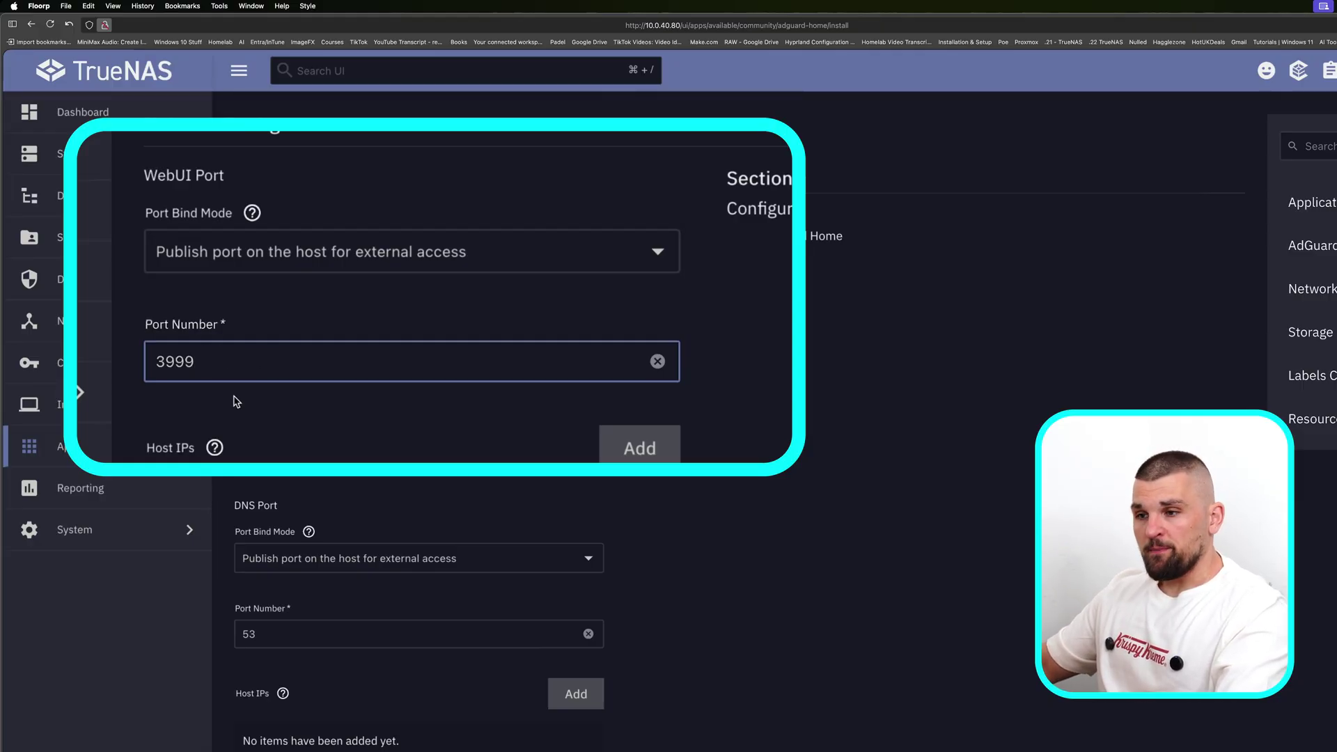
Step: Set the DNS port number of AdGuard Home to 59
{"action": "scroll", "coordinate": [283, 447], "scroll_direction": "down", "scroll_amount": 3}
{"action": "left_click", "coordinate": [289, 487]}
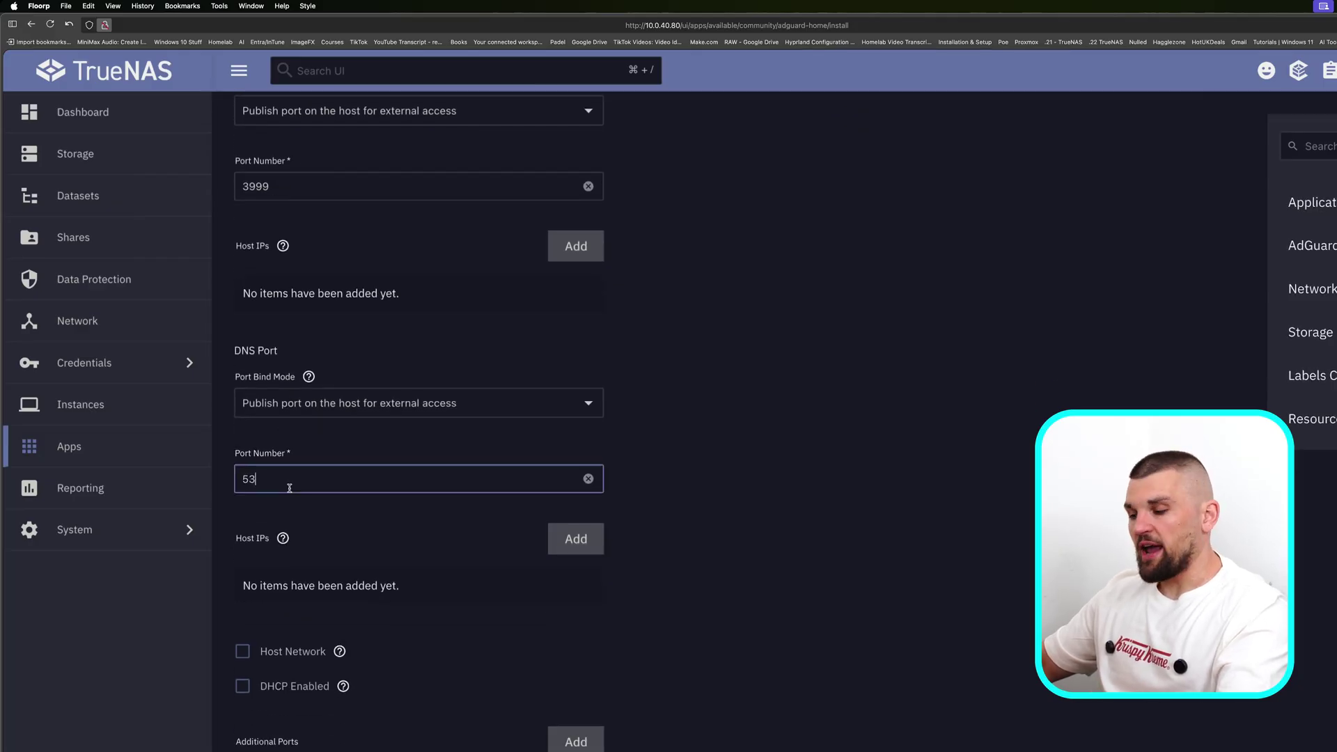
{"action": "left_click", "coordinate": [674, 465]}
Step: Check which storage types are offered for the AdGuard Home config storage, keeping the automatically created ixVolume dataset
{"action": "left_click", "coordinate": [303, 474]}
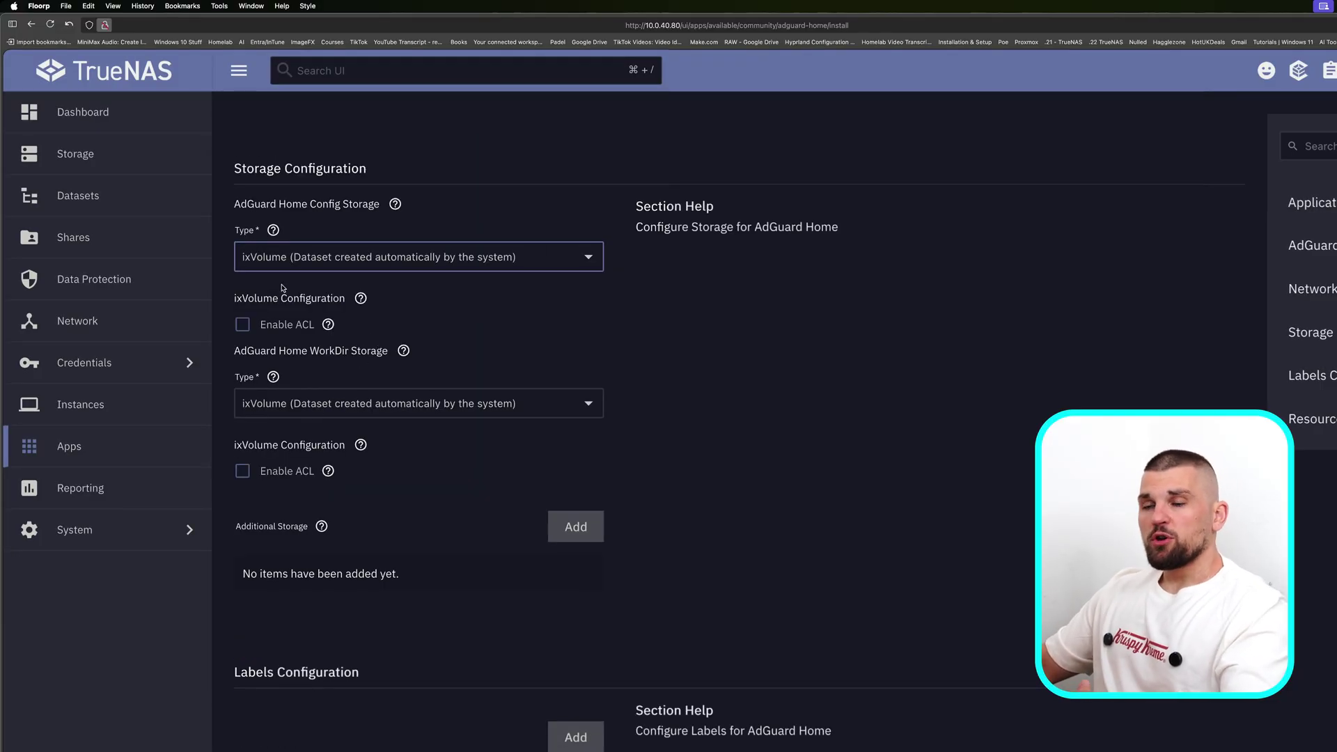
{"action": "left_click", "coordinate": [361, 257]}
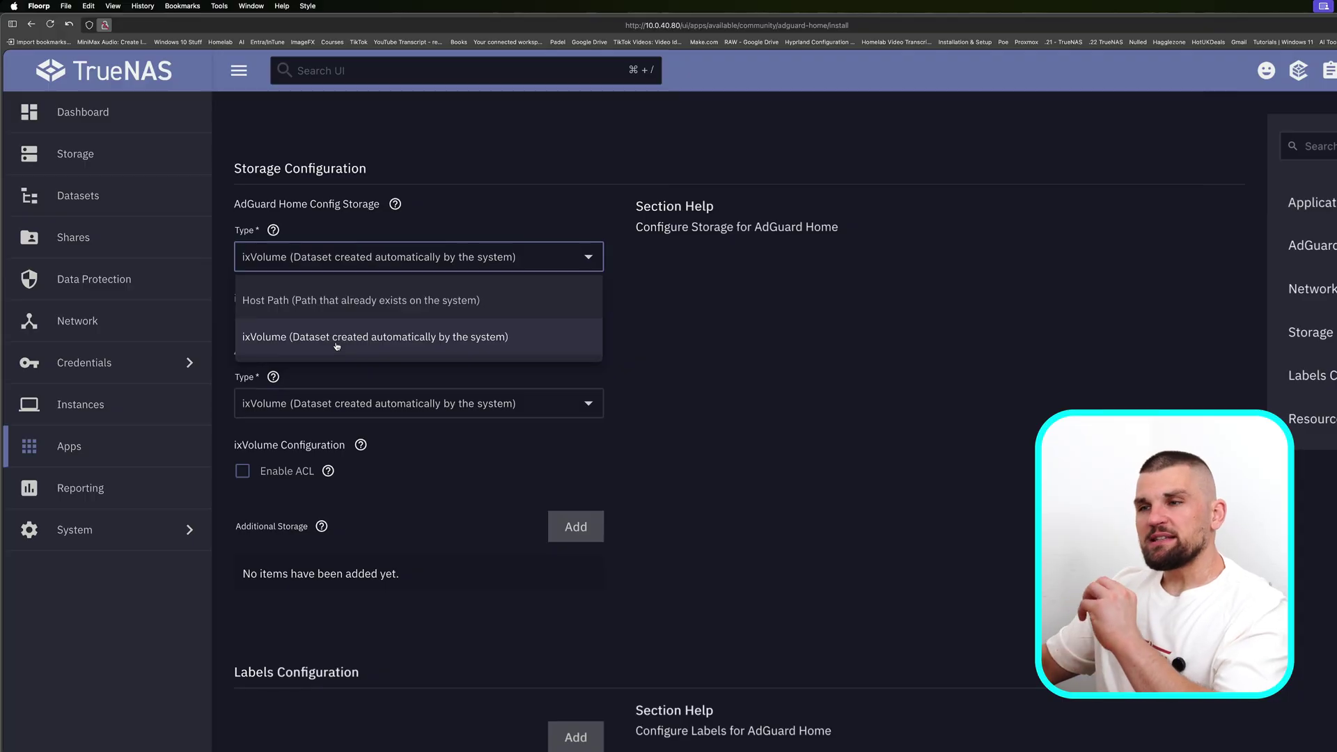
{"action": "left_click", "coordinate": [505, 202]}
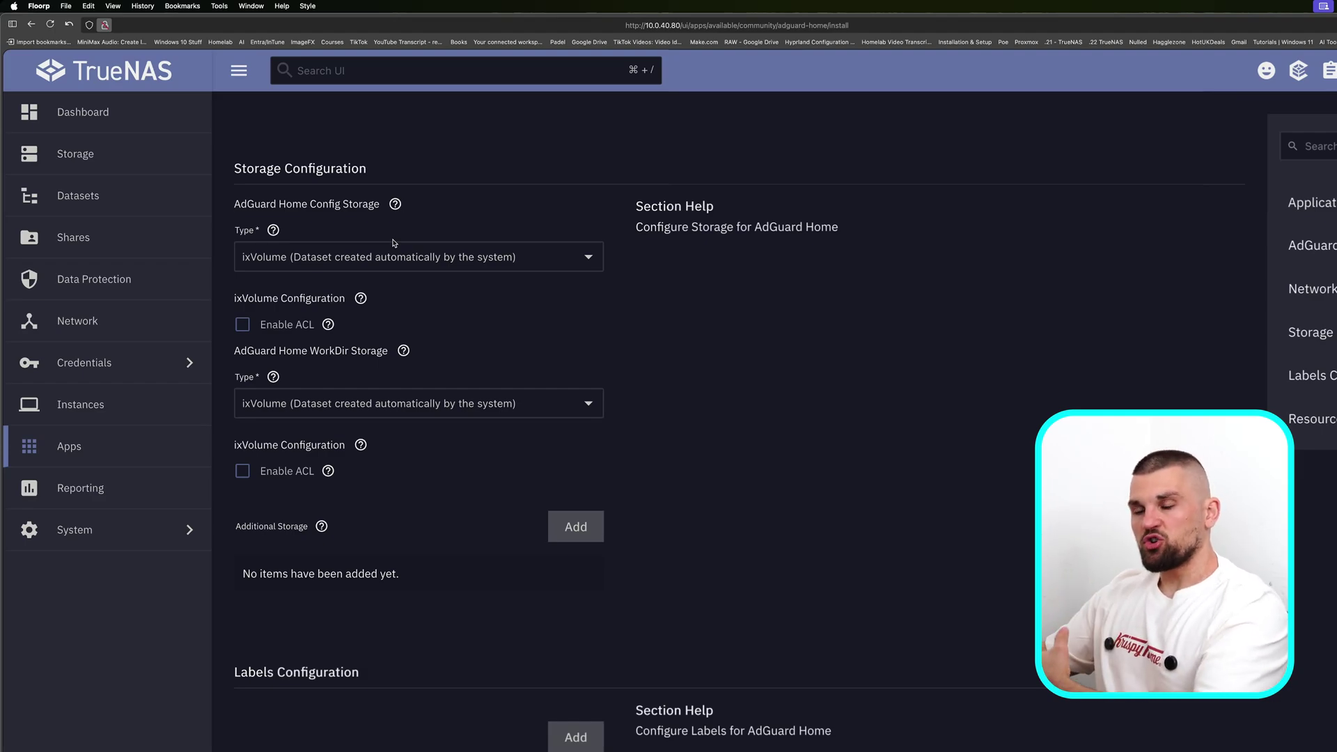
Step: Limit the AdGuard Home memory to 1024 MB and install the application
{"action": "scroll", "coordinate": [405, 304], "scroll_direction": "down", "scroll_amount": 5}
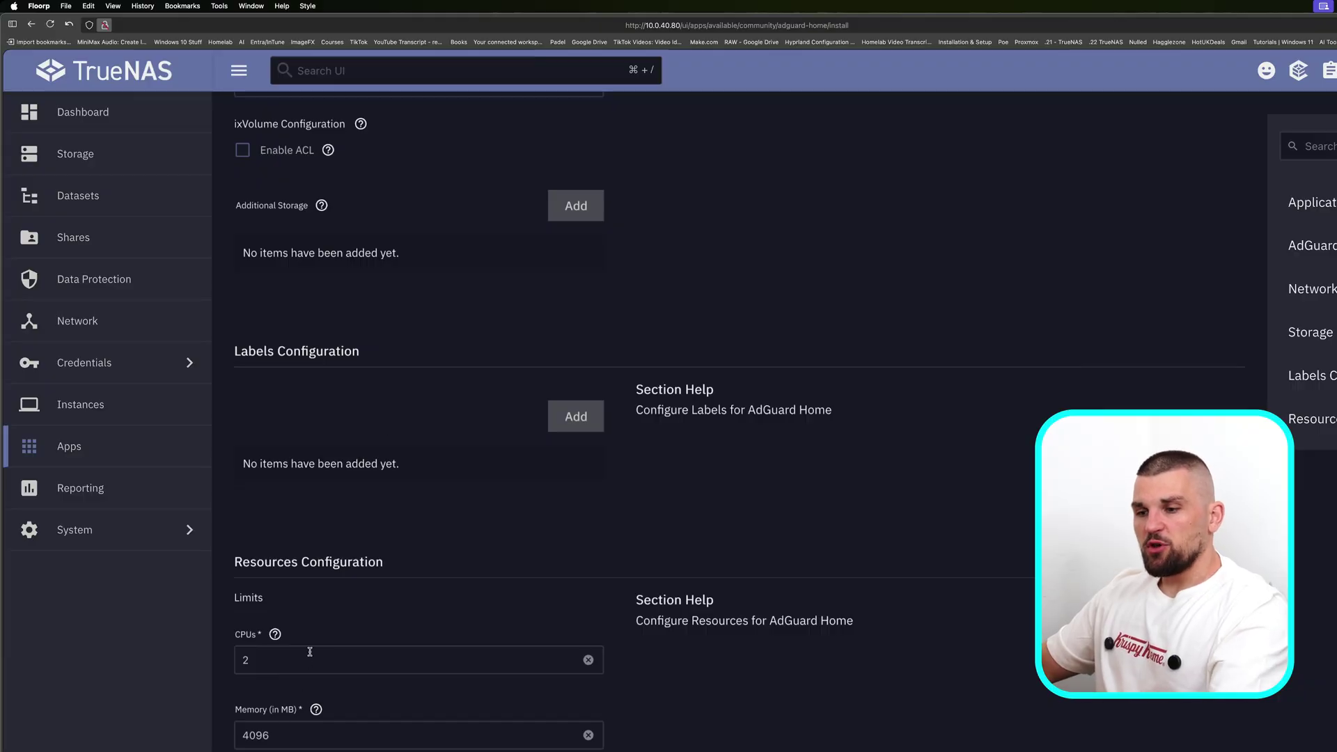
{"action": "double_click", "coordinate": [303, 730]}
{"action": "type", "text": "1024"}
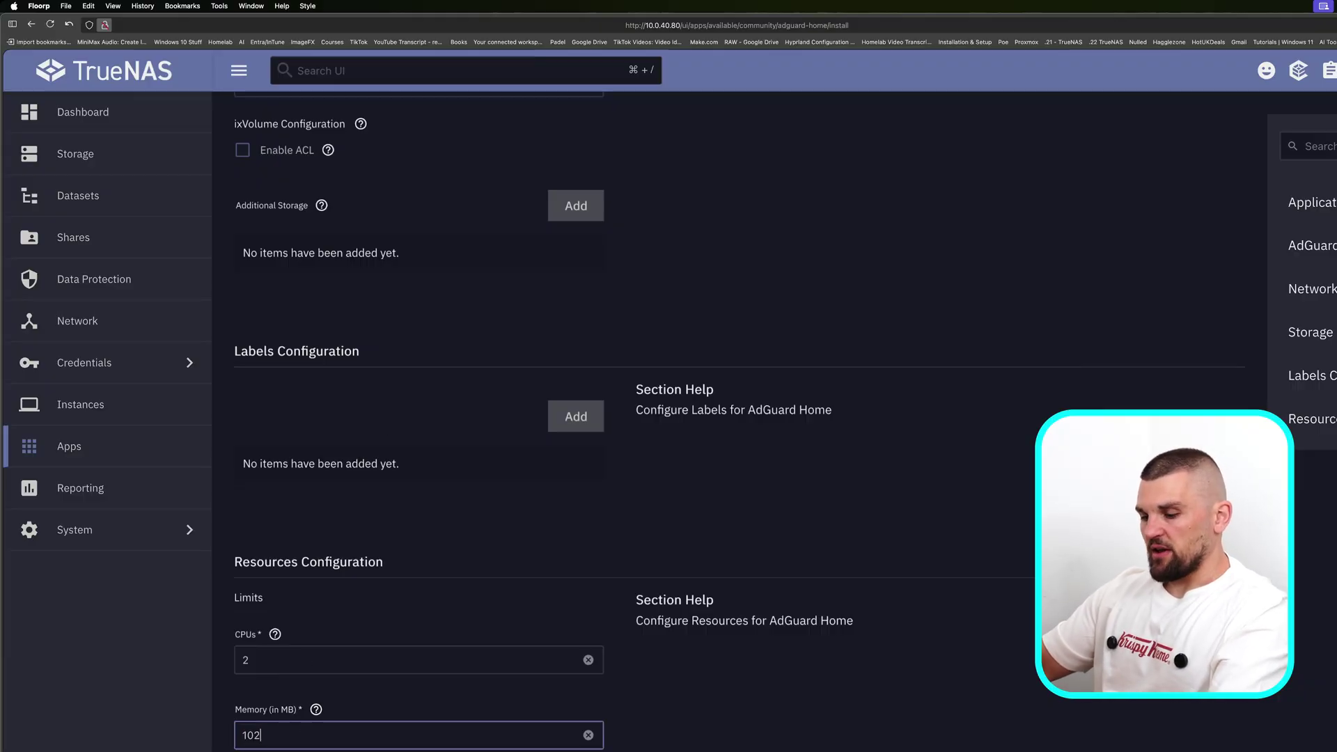
{"action": "left_click", "coordinate": [547, 597]}
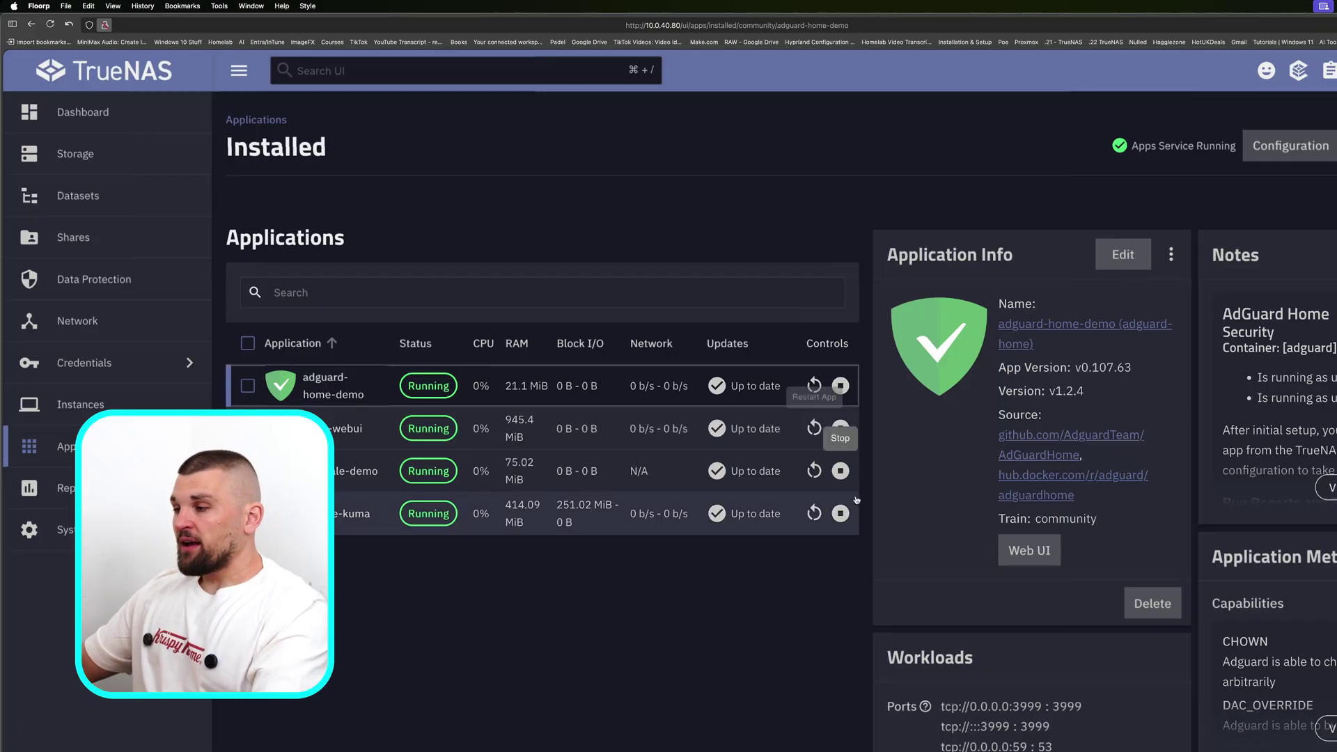
Step: Open the web interface of the adguard-home-demo application and look through it
{"action": "left_click", "coordinate": [1018, 550]}
{"action": "left_click", "coordinate": [771, 374]}
{"action": "scroll", "coordinate": [711, 358], "scroll_direction": "down", "scroll_amount": 5}
{"action": "left_click", "coordinate": [803, 650]}
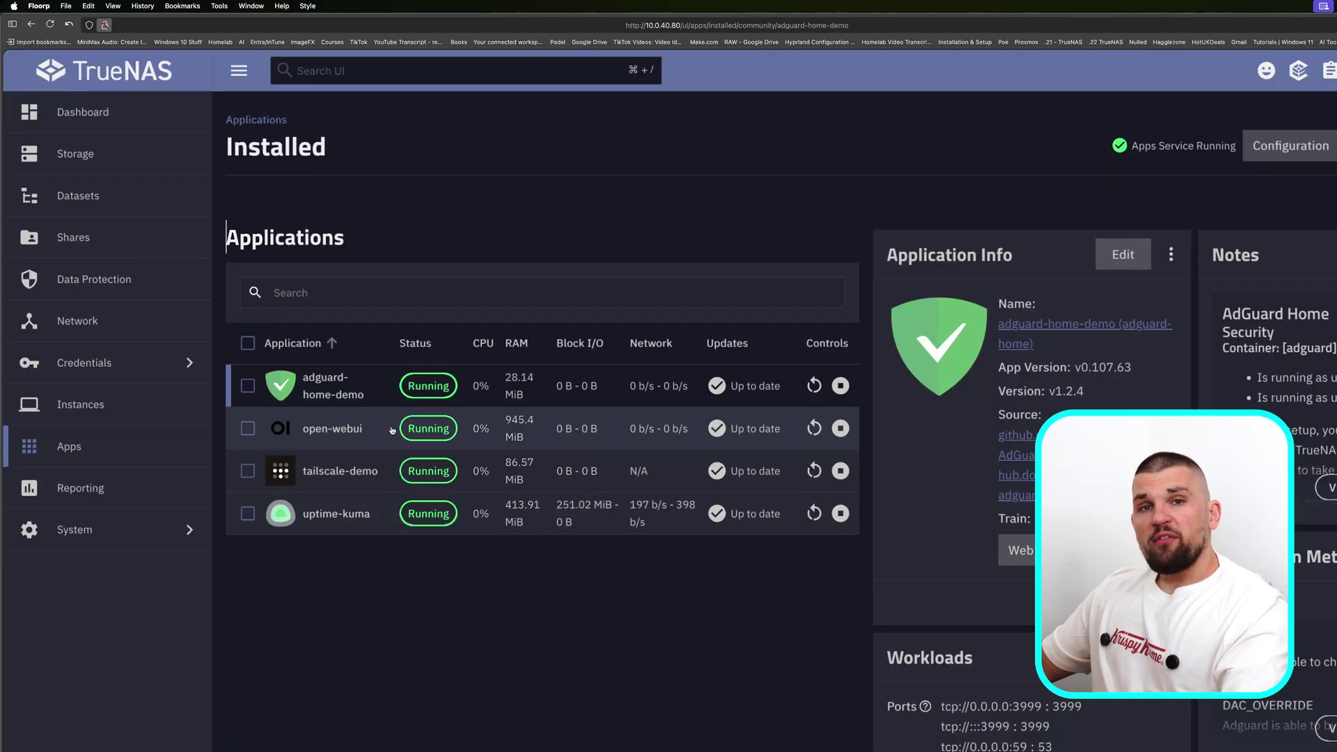
Step: Select the installed uptime-kuma application and open its web interface
{"action": "left_click", "coordinate": [307, 513]}
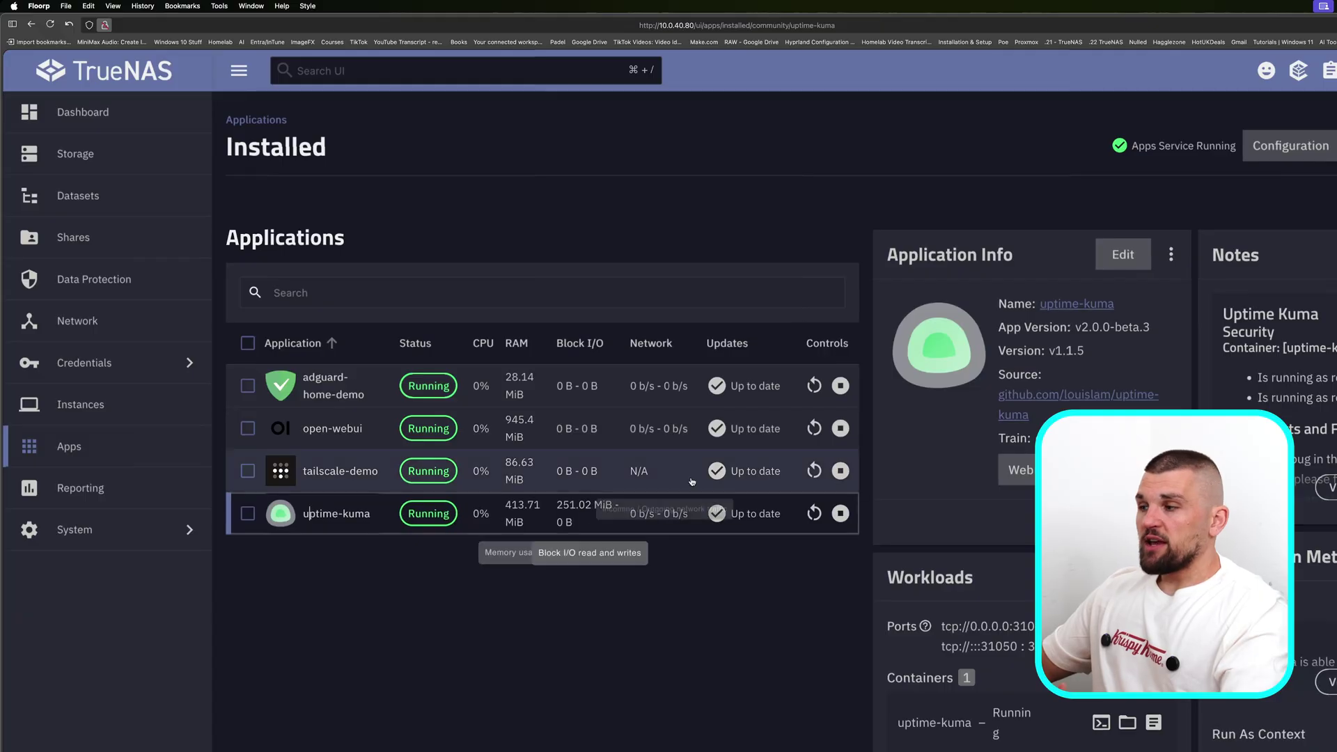
{"action": "left_click", "coordinate": [1020, 470]}
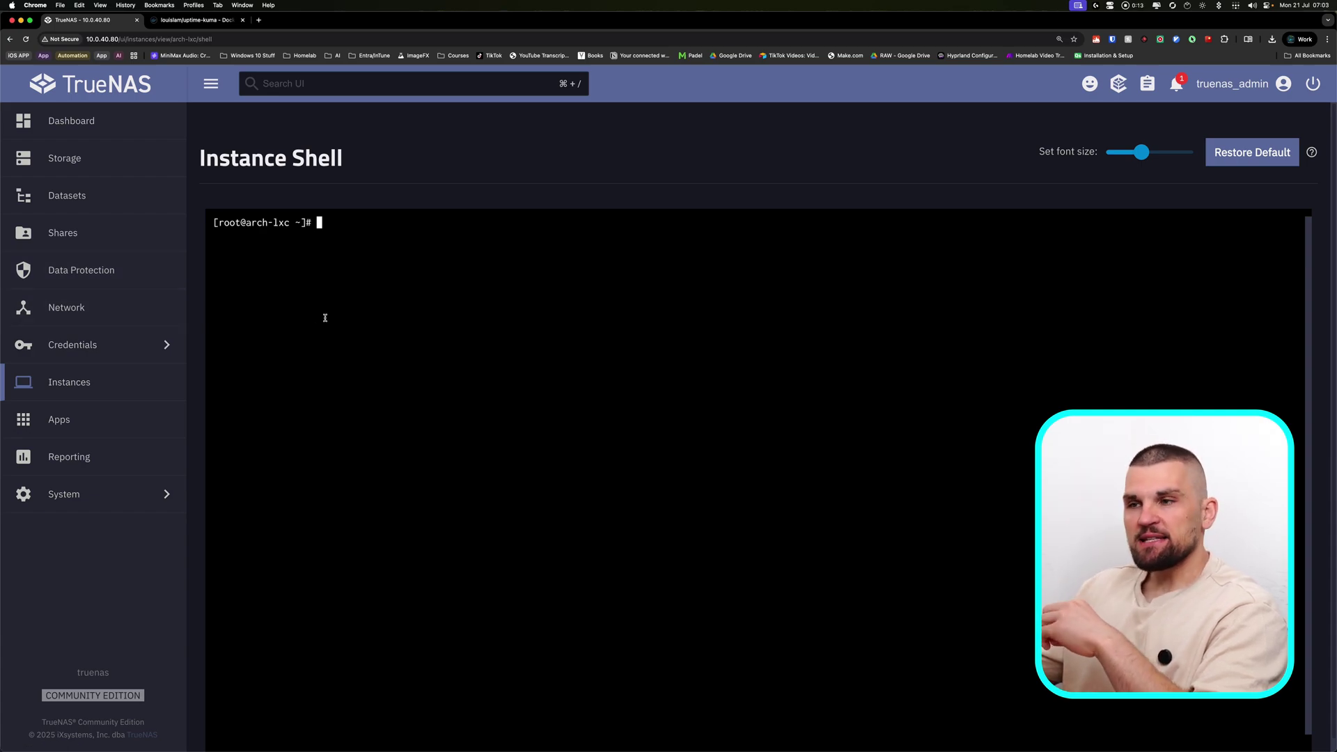
Step: Start creating a new container instance from the instances overview and name it arch
{"action": "left_click", "coordinate": [76, 383]}
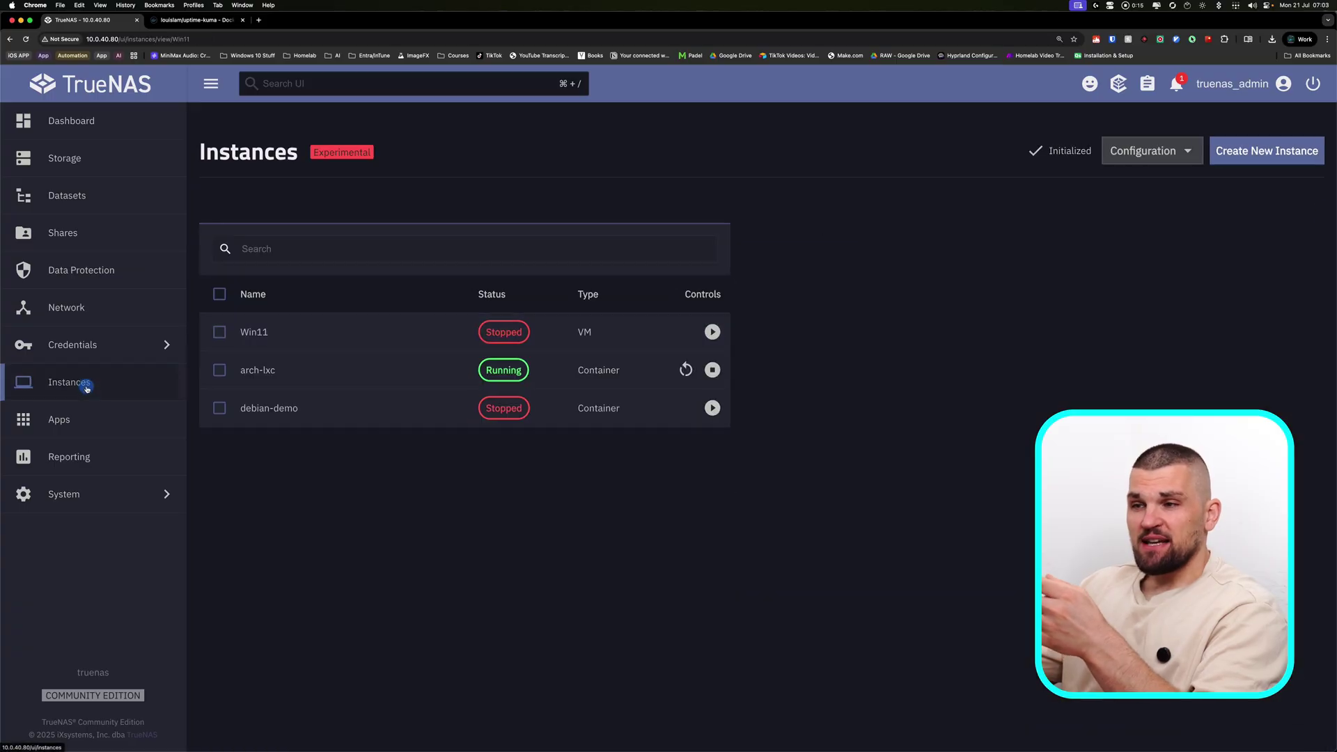
{"action": "left_click", "coordinate": [362, 370]}
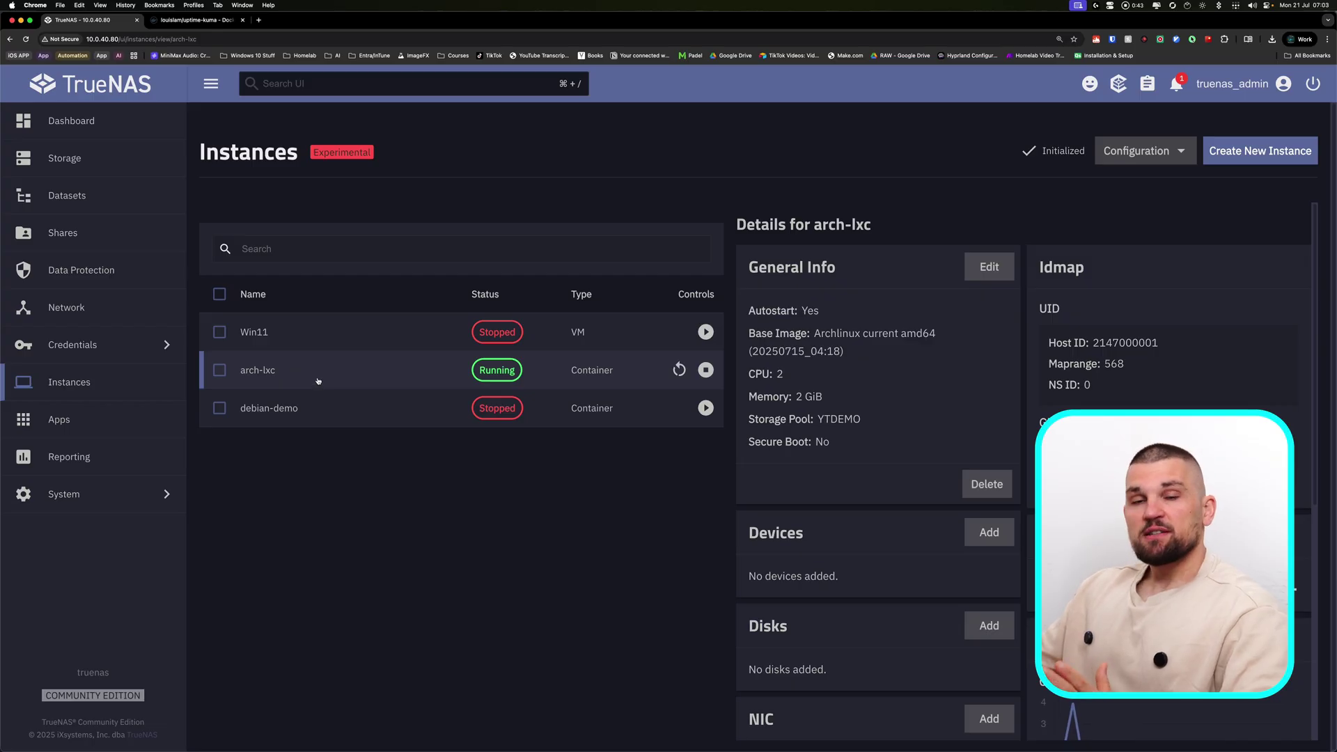
{"action": "left_click", "coordinate": [1299, 162]}
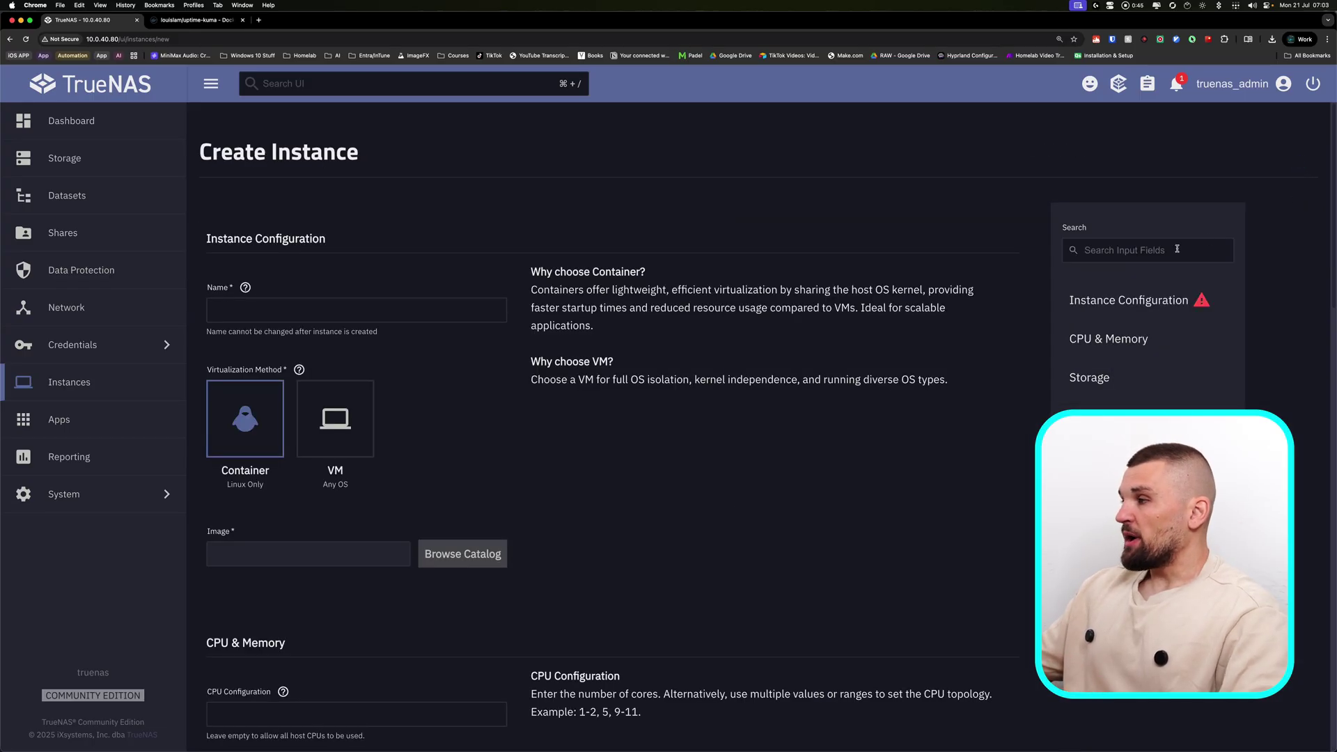
{"action": "left_click", "coordinate": [342, 311]}
{"action": "type", "text": "arch"}
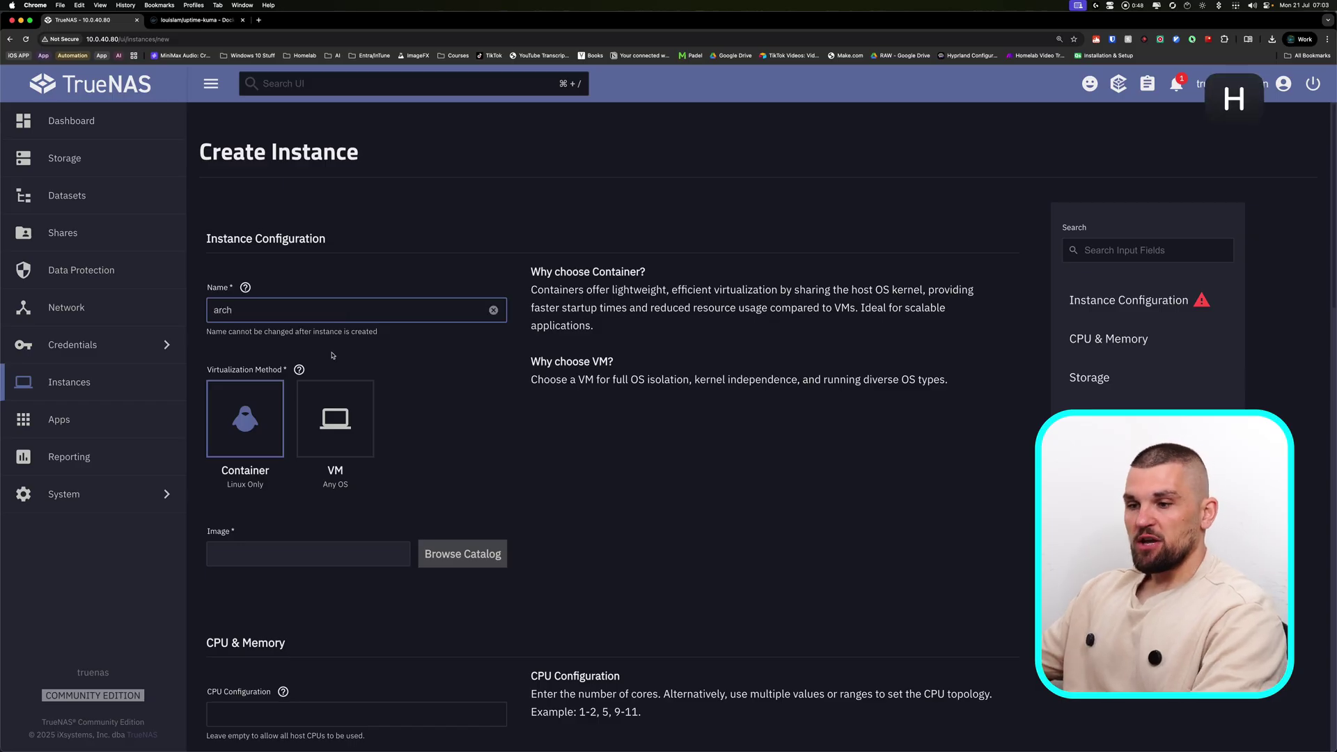
Step: Find the Archlinux current (amd64, default) image in the catalog and assign it to the new instance
{"action": "scroll", "coordinate": [332, 355], "scroll_direction": "down", "scroll_amount": 2}
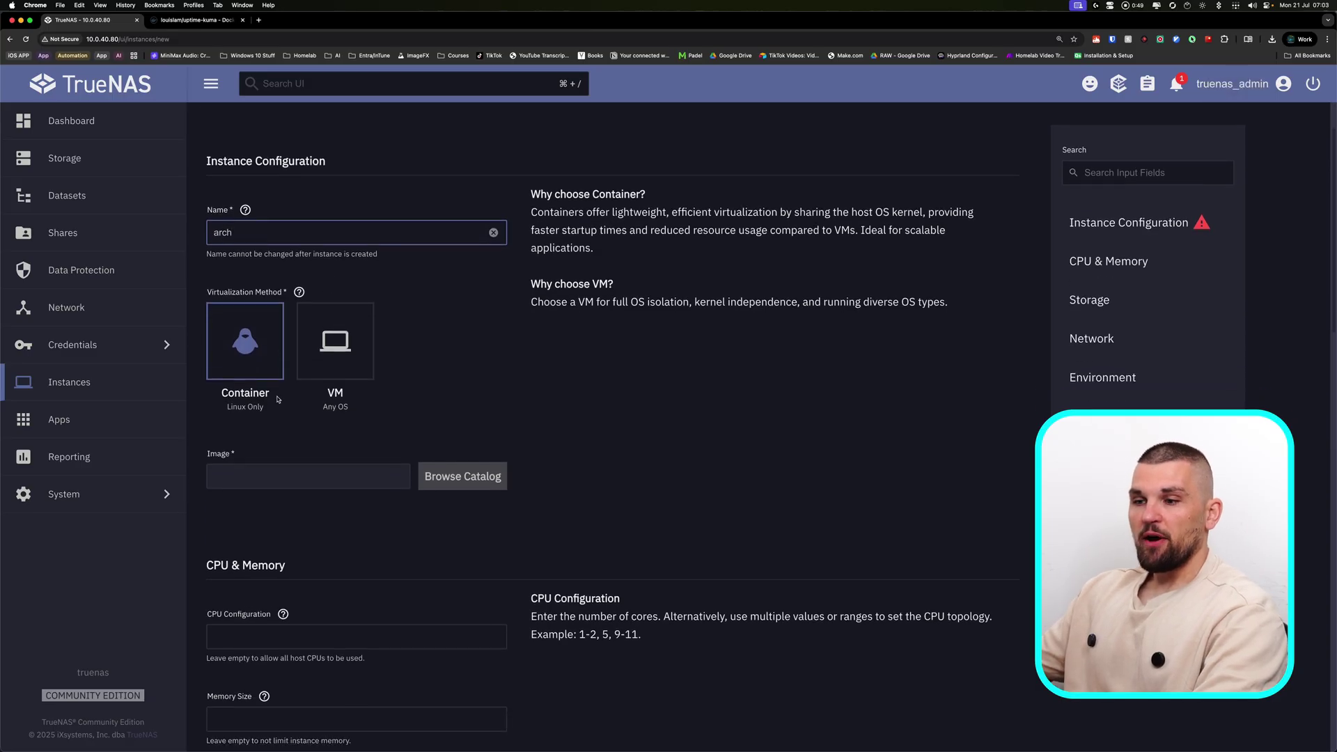
{"action": "left_click", "coordinate": [463, 481]}
{"action": "type", "text": "arch"}
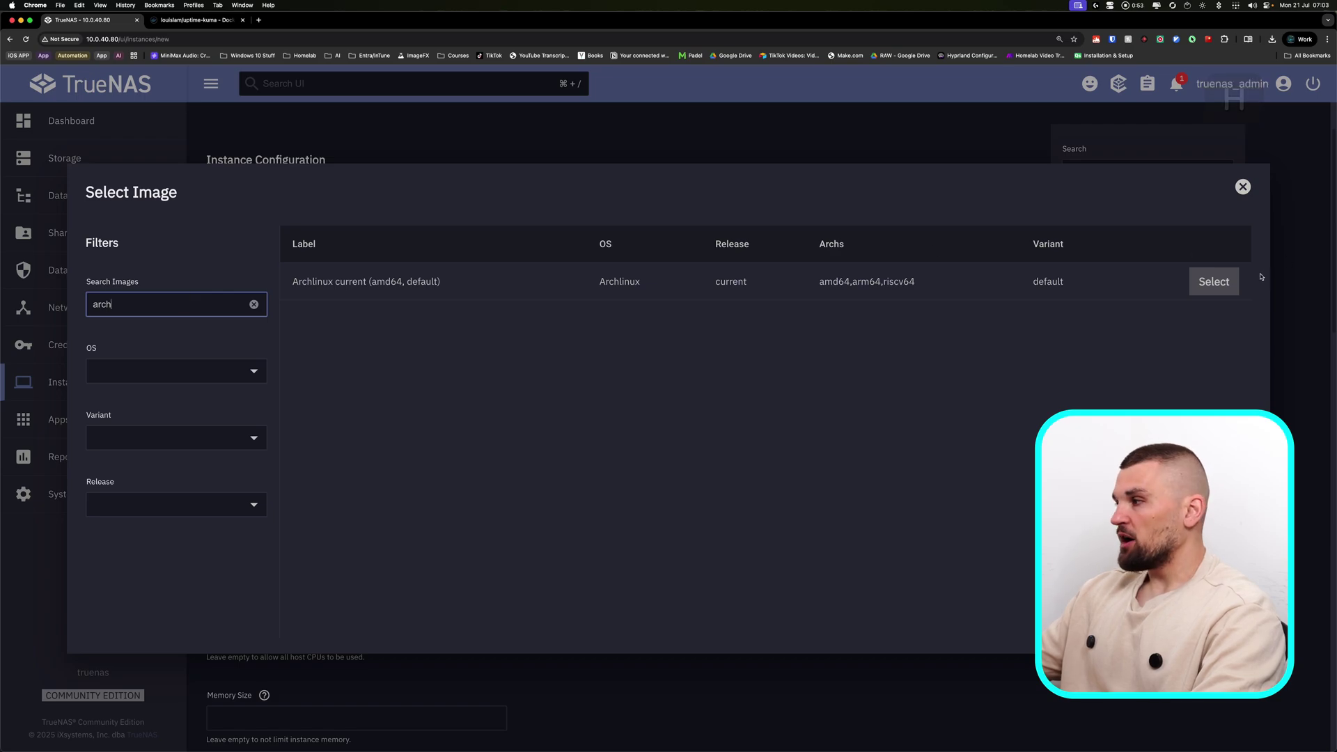
{"action": "left_click", "coordinate": [1213, 281]}
{"action": "scroll", "coordinate": [536, 345], "scroll_direction": "up", "scroll_amount": 1}
Step: Give the new instance 1 CPU core and a memory size of 1024
{"action": "left_click", "coordinate": [392, 234]}
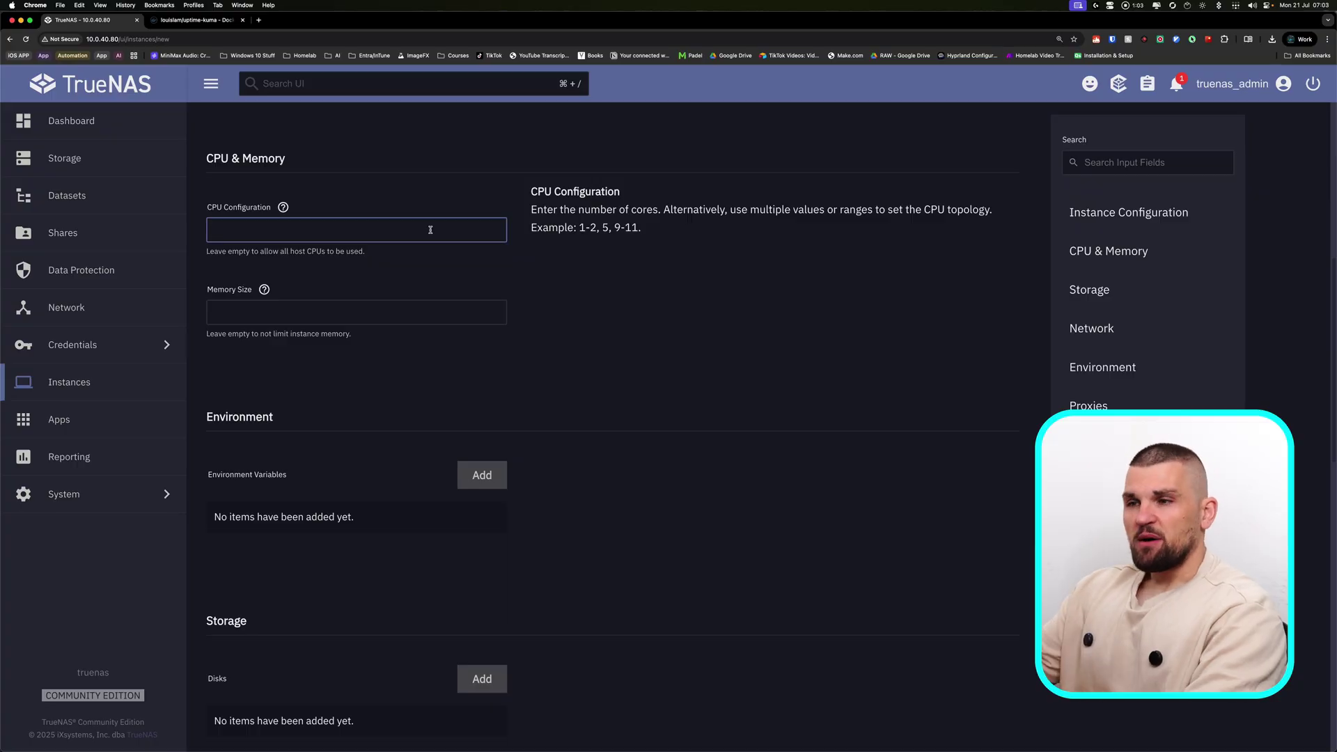
{"action": "type", "text": "4"}
{"action": "key", "text": "BackSpace"}
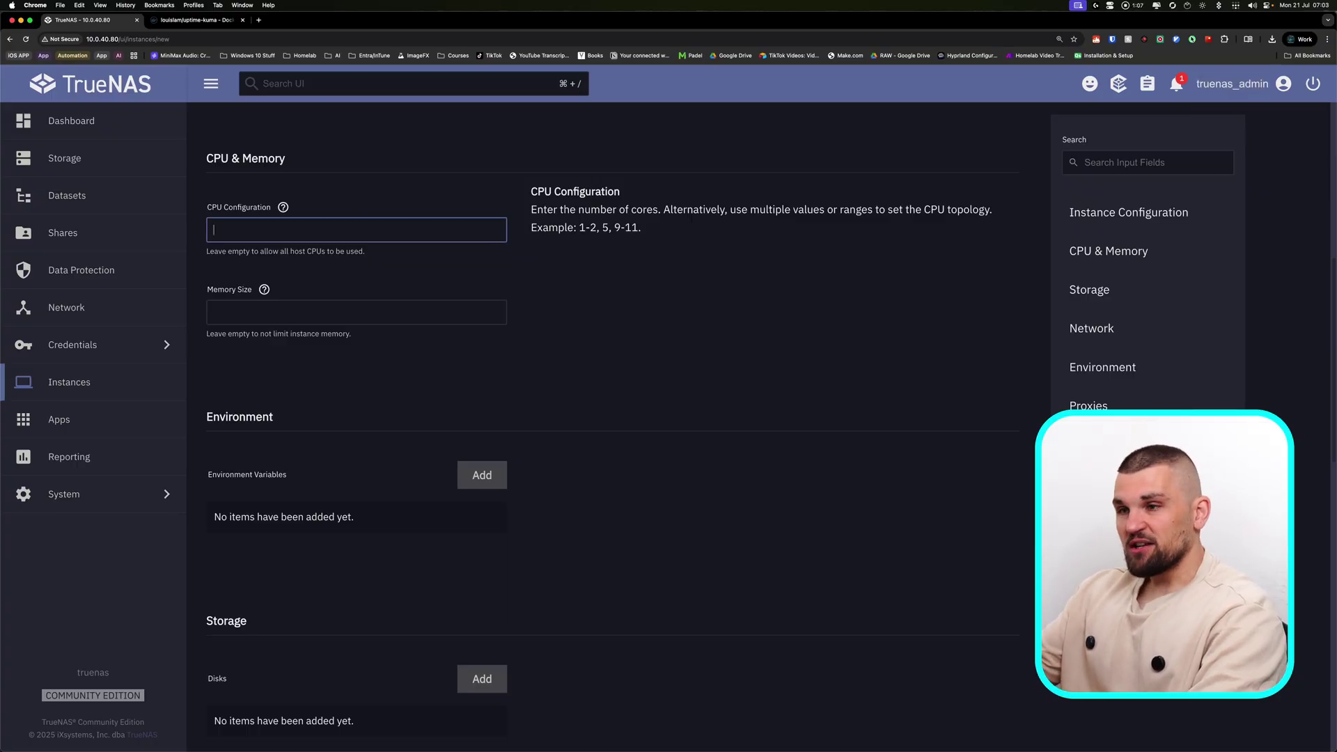
{"action": "type", "text": "1"}
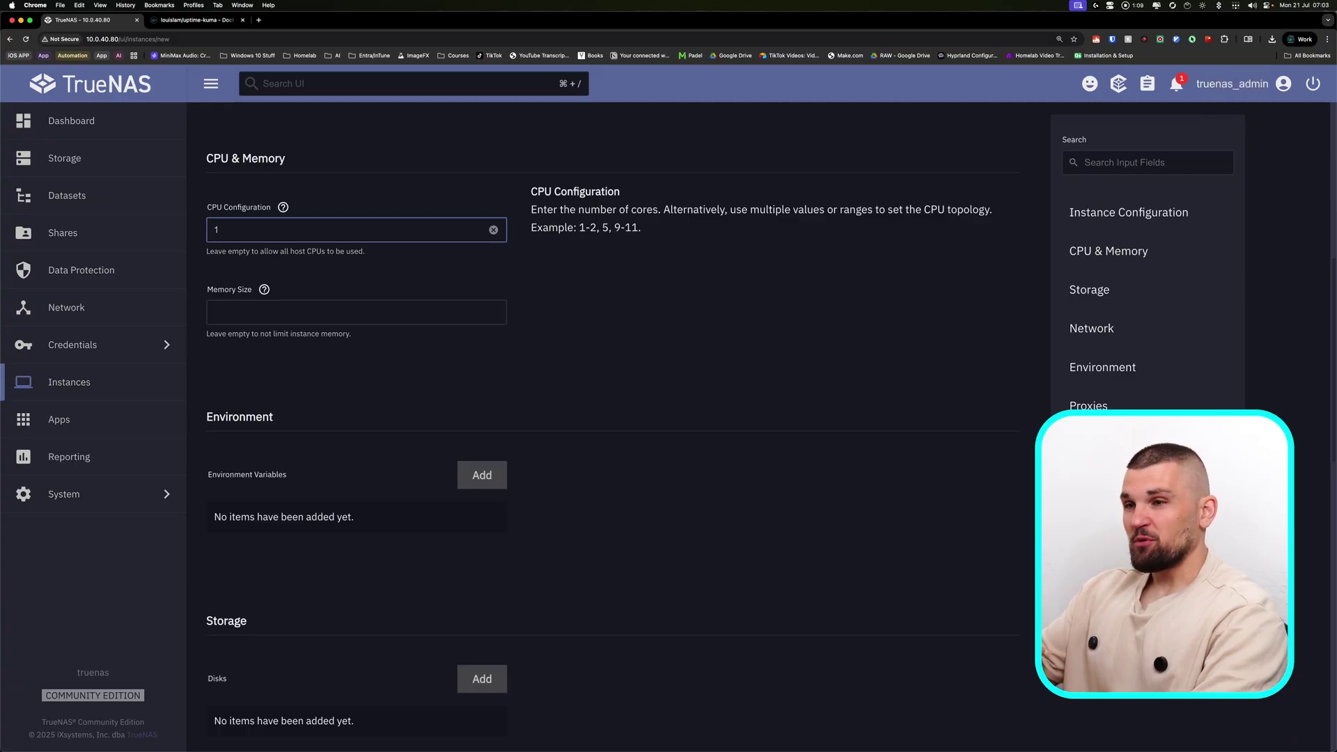
{"action": "key", "text": "Tab"}
{"action": "type", "text": "1024"}
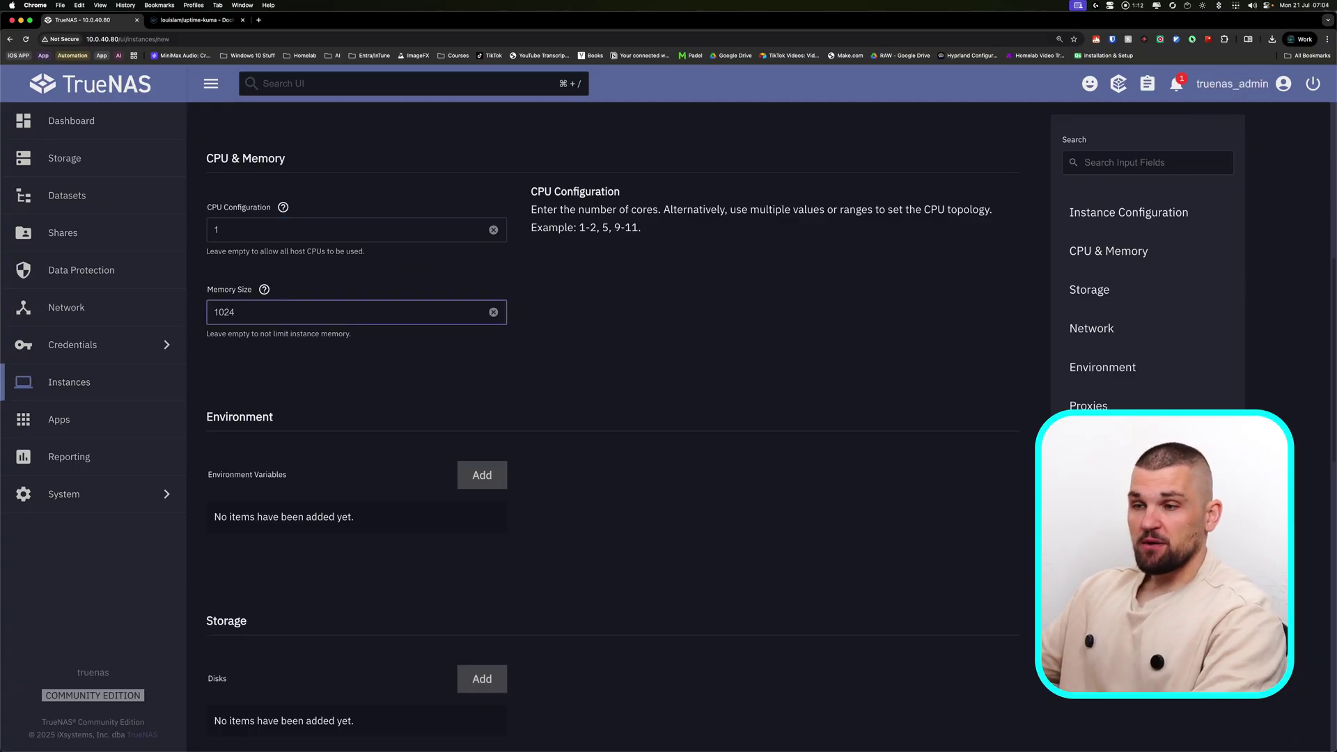
Step: Replace the new instance's default network settings with the bridged NIC br0 and the Macvlan NIC eno2
{"action": "scroll", "coordinate": [437, 220], "scroll_direction": "down", "scroll_amount": 5}
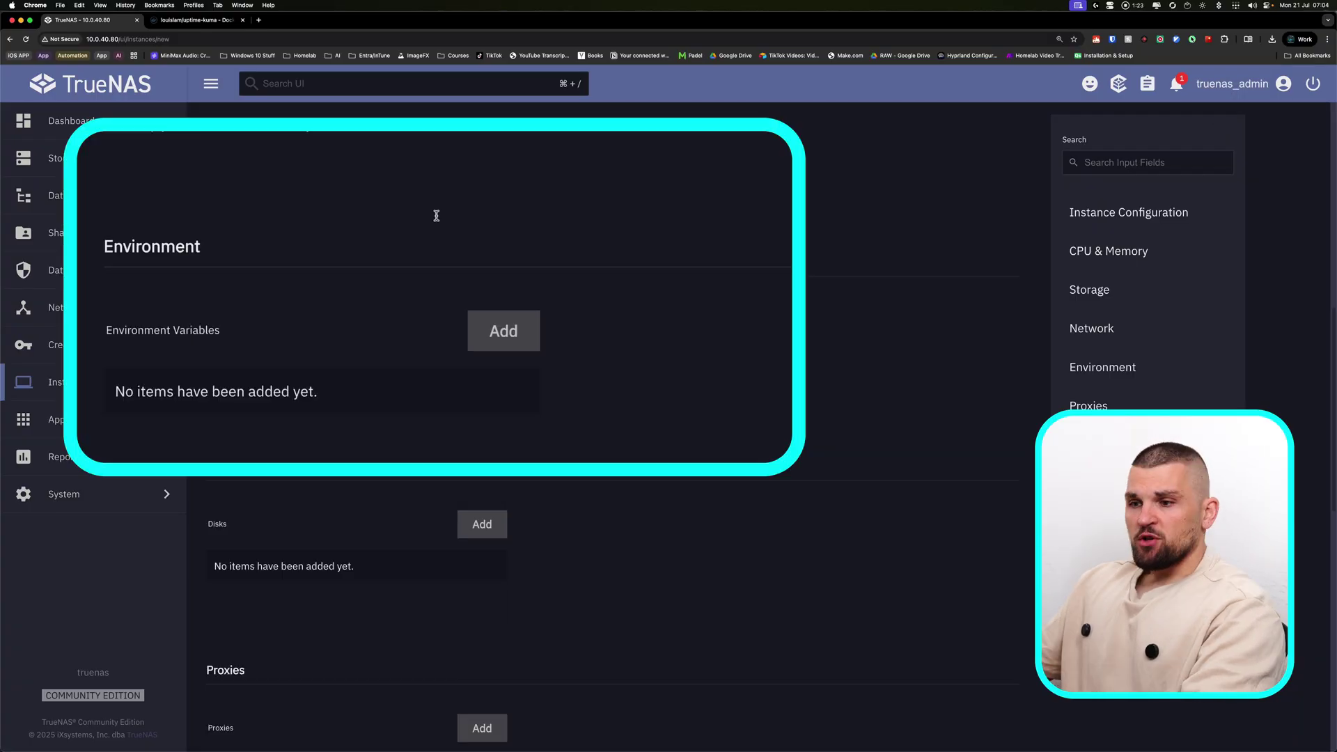
{"action": "scroll", "coordinate": [438, 220], "scroll_direction": "down", "scroll_amount": 3}
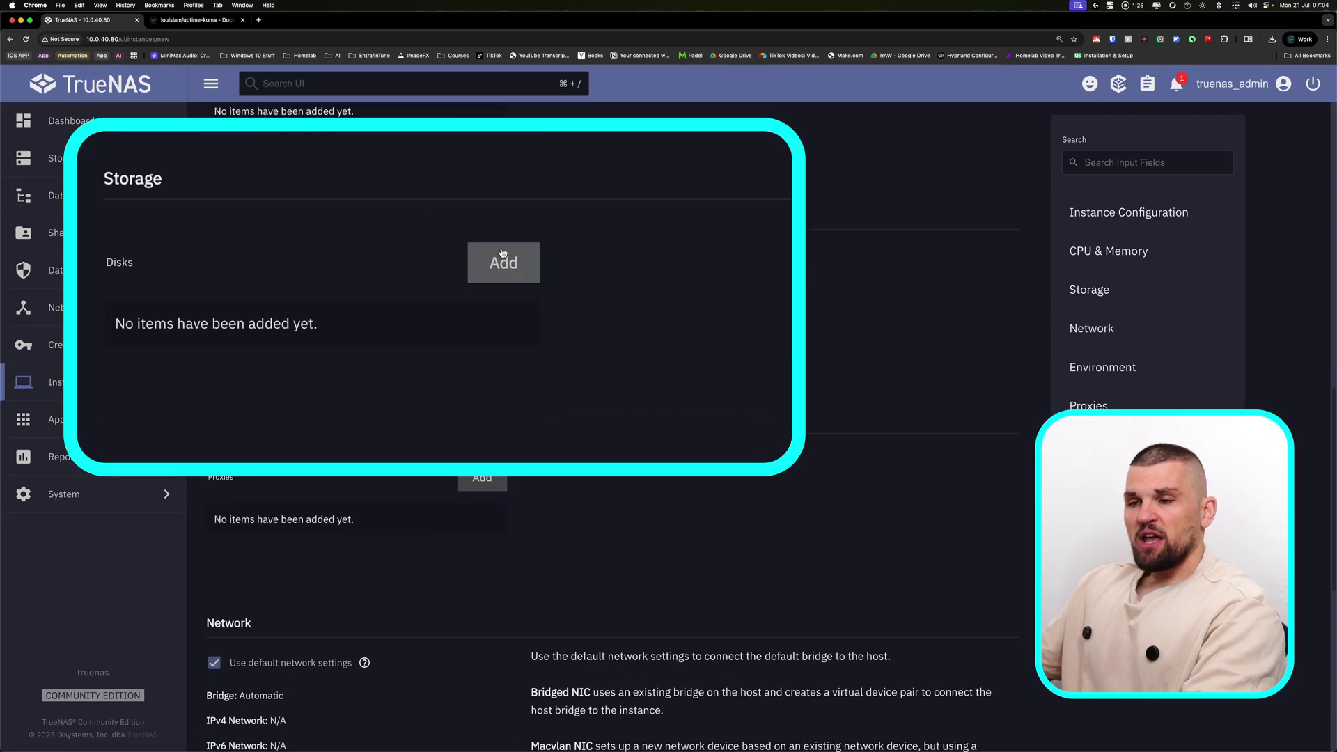
{"action": "scroll", "coordinate": [503, 252], "scroll_direction": "down", "scroll_amount": 5}
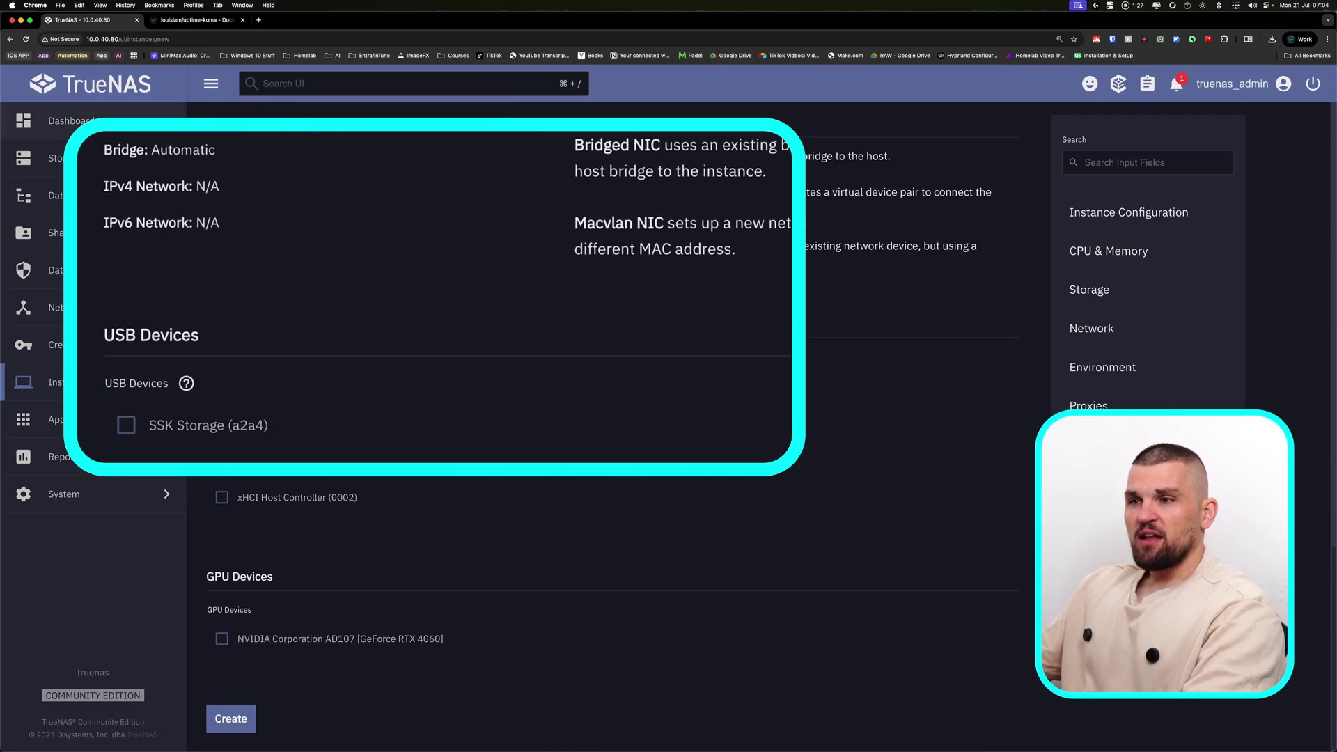
{"action": "scroll", "coordinate": [160, 195], "scroll_direction": "up", "scroll_amount": 2}
{"action": "left_click", "coordinate": [126, 237]}
{"action": "left_click", "coordinate": [126, 372]}
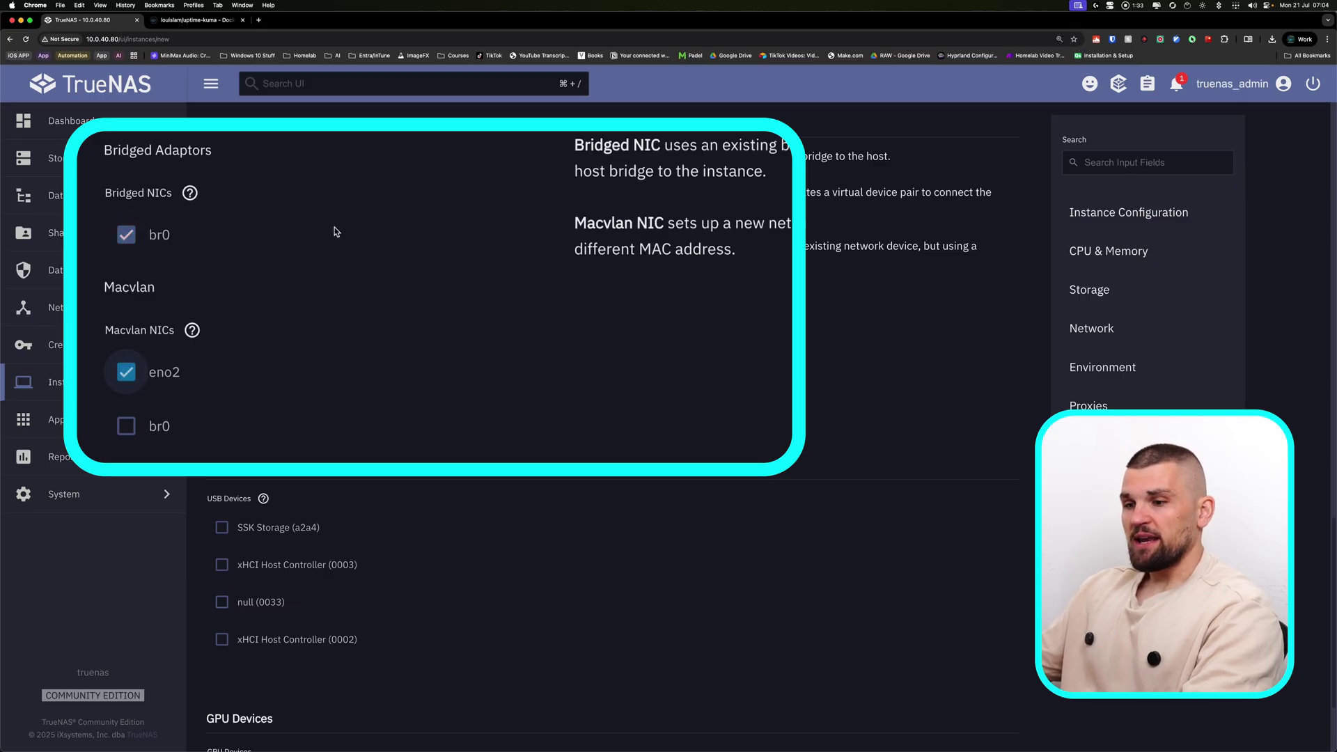
{"action": "scroll", "coordinate": [334, 227], "scroll_direction": "down", "scroll_amount": 2}
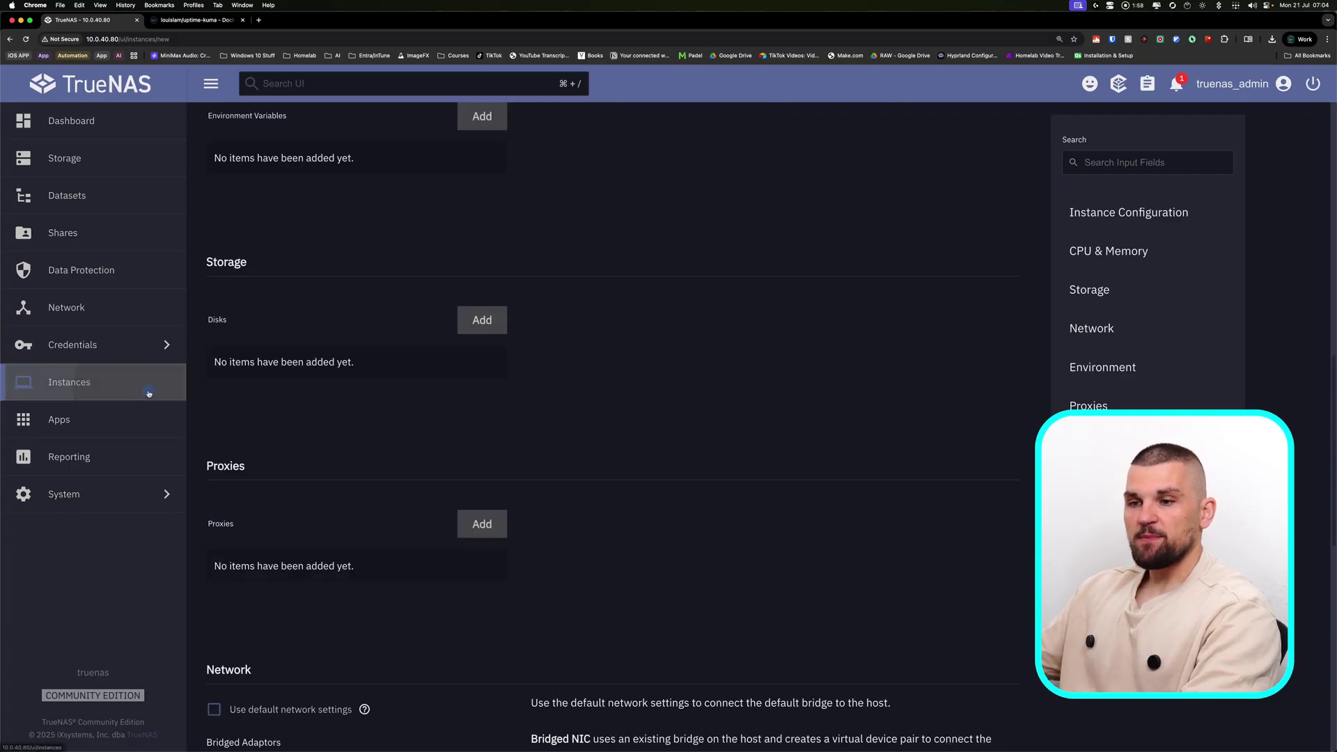
Step: Leave the new instance form, open the shell of the arch-lxc container and enlarge its font to the maximum size
{"action": "left_click", "coordinate": [69, 382]}
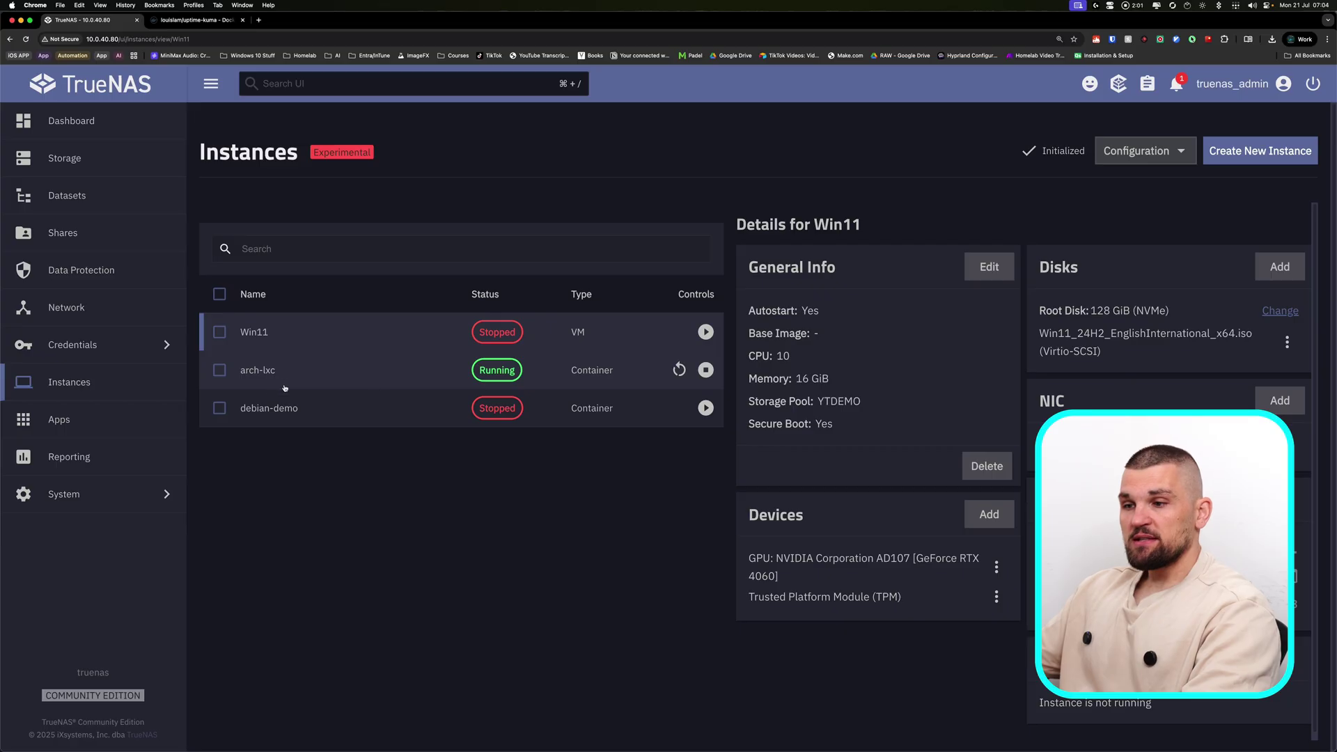
{"action": "left_click", "coordinate": [292, 376]}
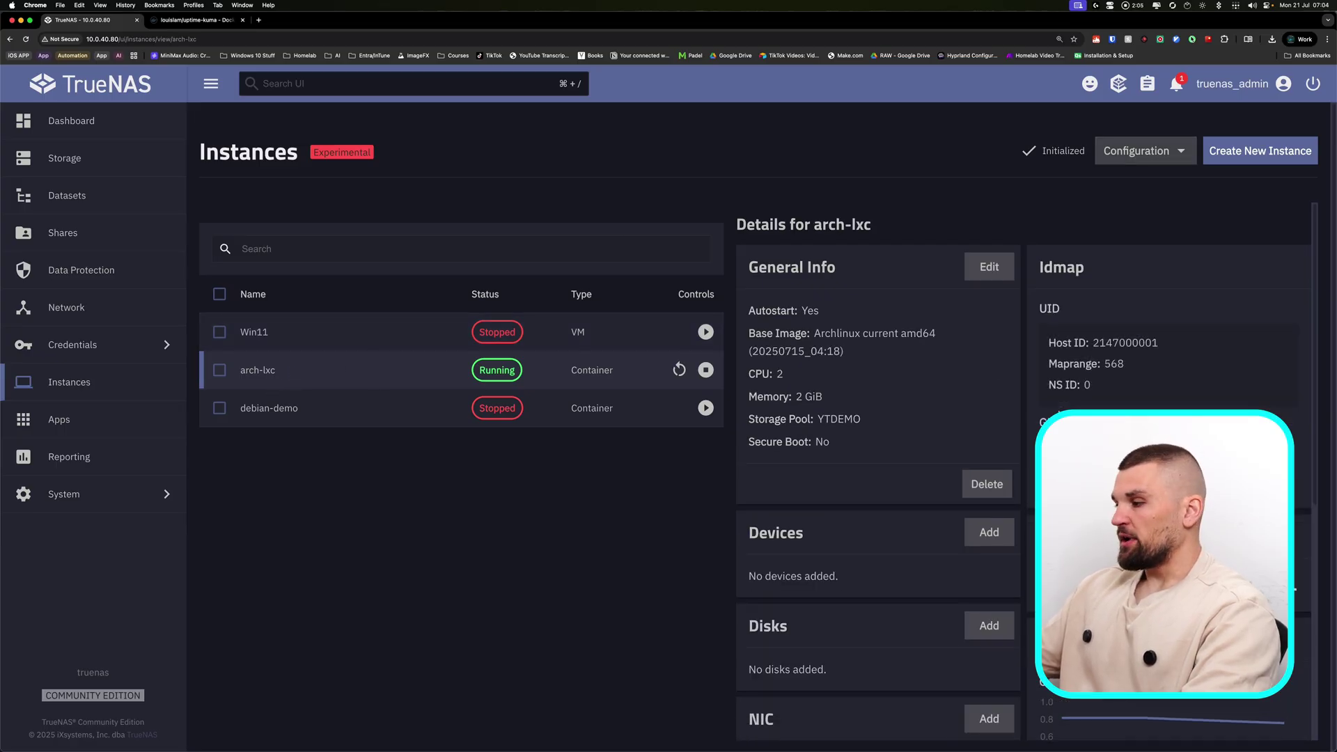
{"action": "scroll", "coordinate": [1074, 513], "scroll_direction": "down", "scroll_amount": 2}
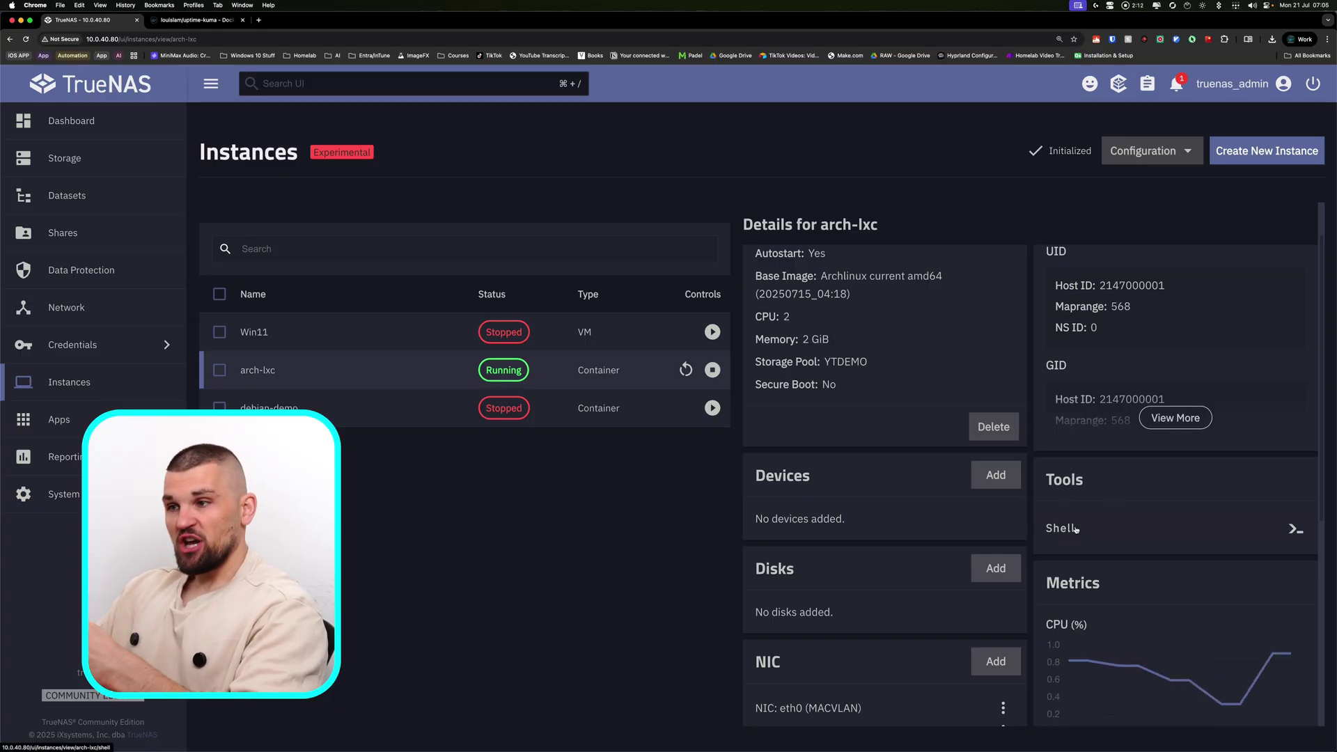
{"action": "left_click", "coordinate": [1075, 529]}
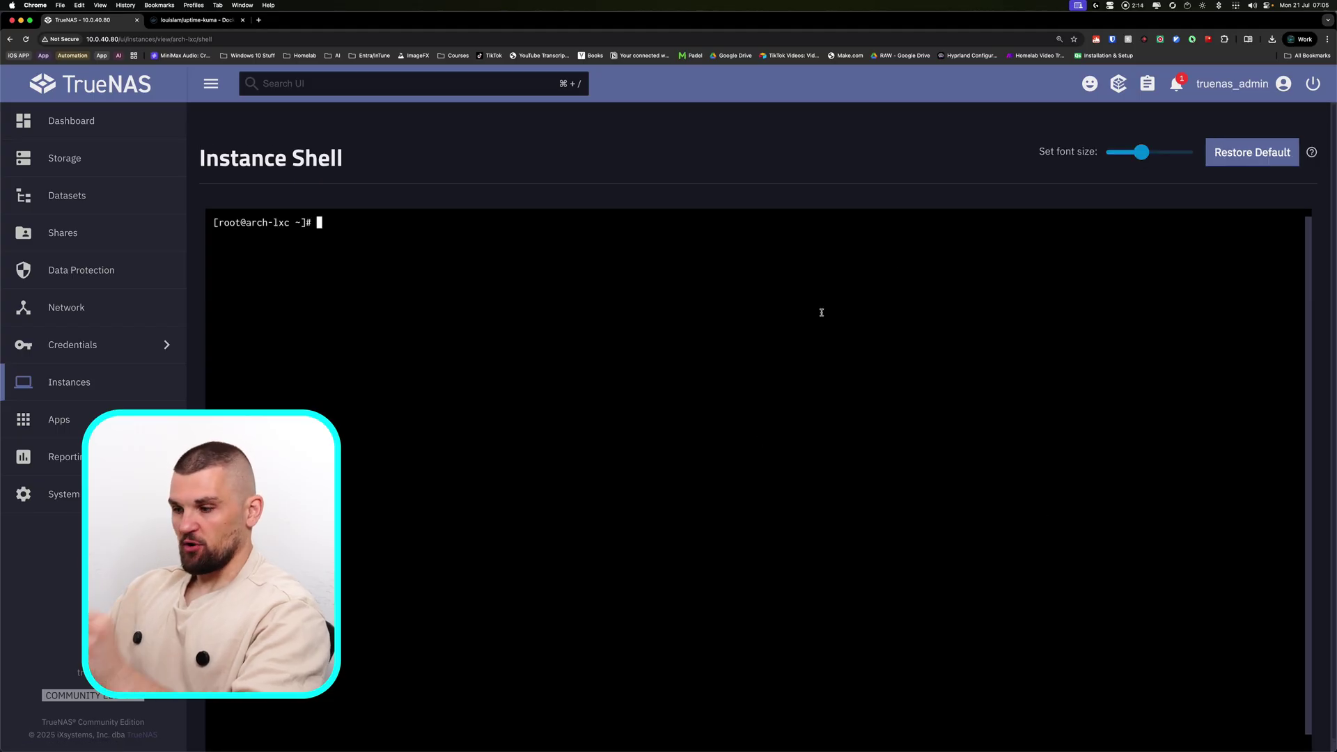
{"action": "left_click_drag", "start_coordinate": [1140, 152], "coordinate": [1191, 152]}
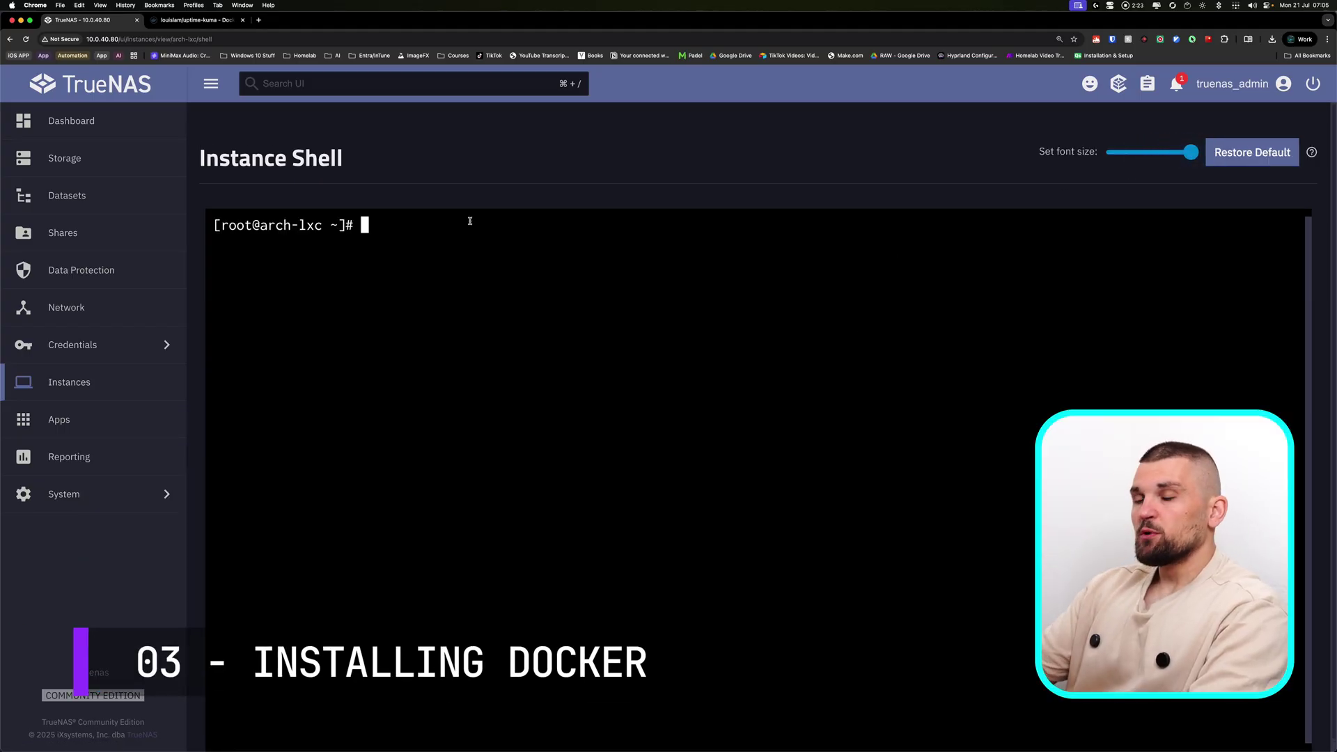
Step: Install Docker in the container with sudo pacman -S docker and answer Y to proceed
{"action": "type", "text": "sudo "}
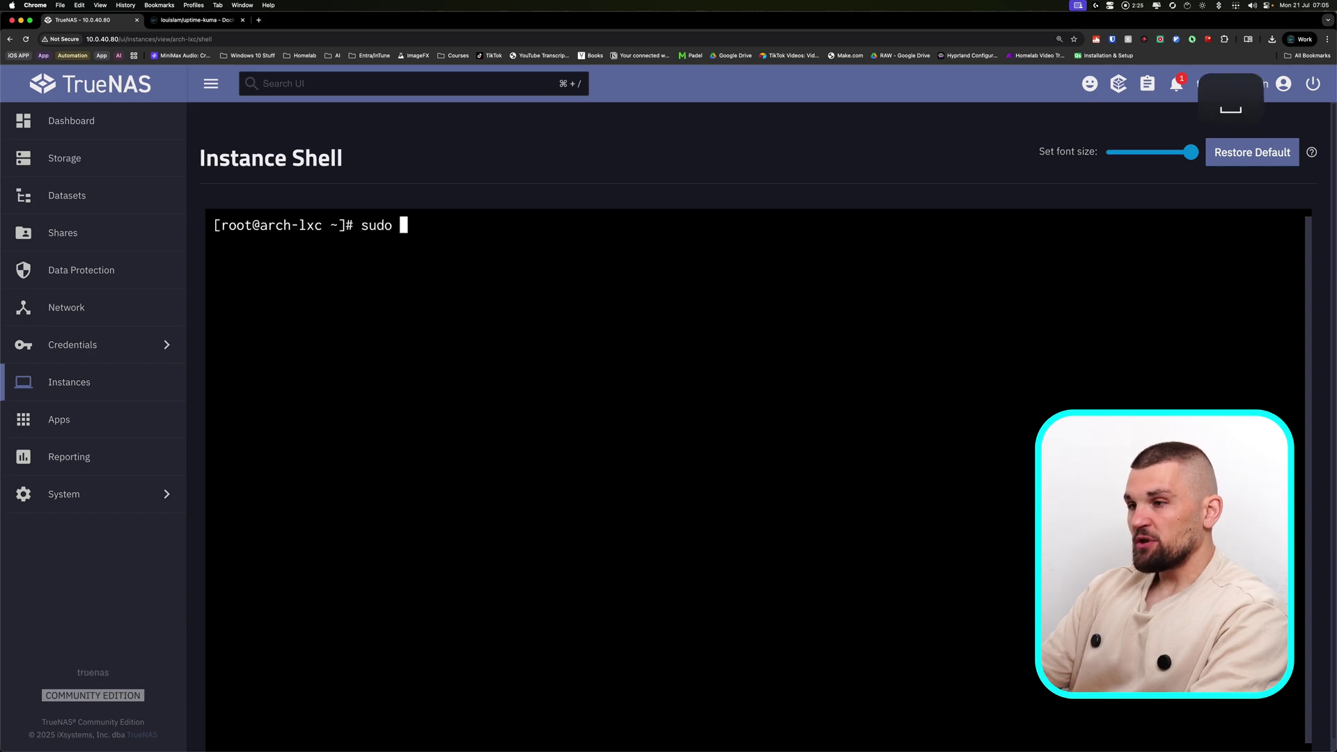
{"action": "type", "text": "pacman -S "}
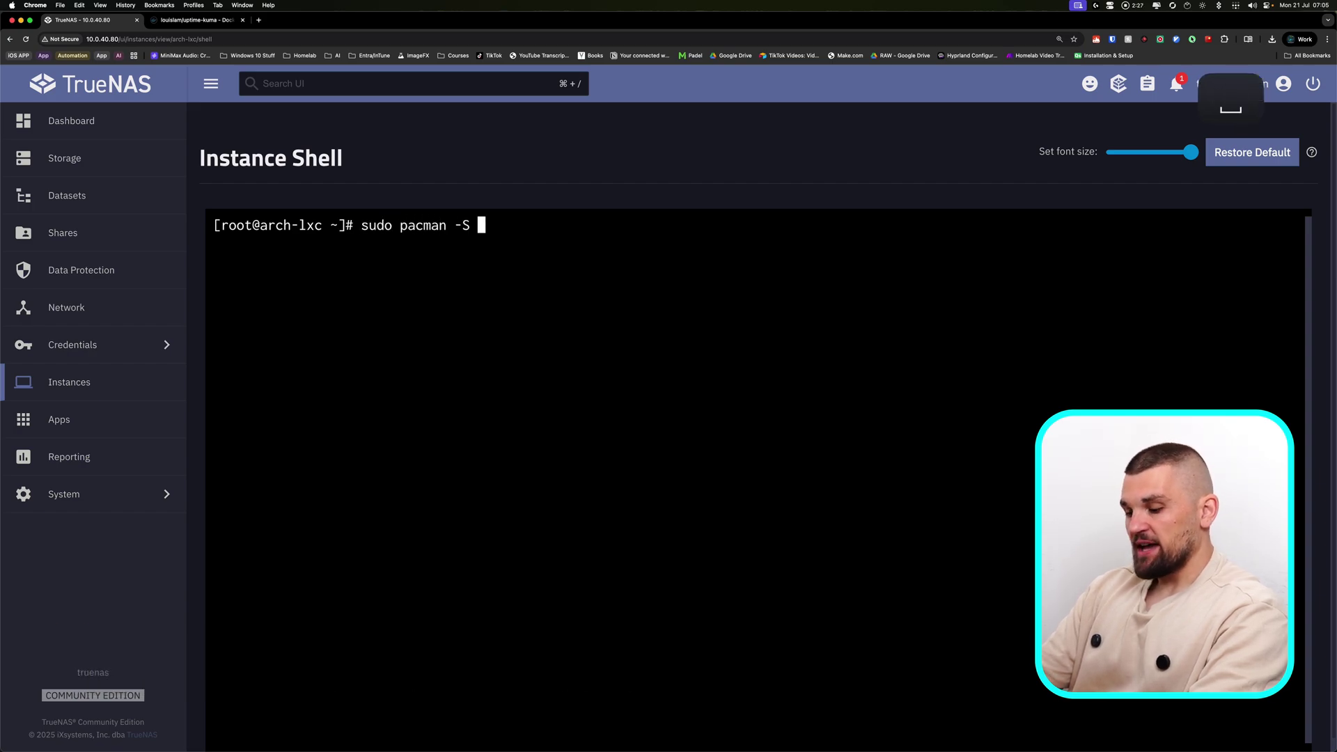
{"action": "type", "text": "docker"}
{"action": "key", "text": "Return"}
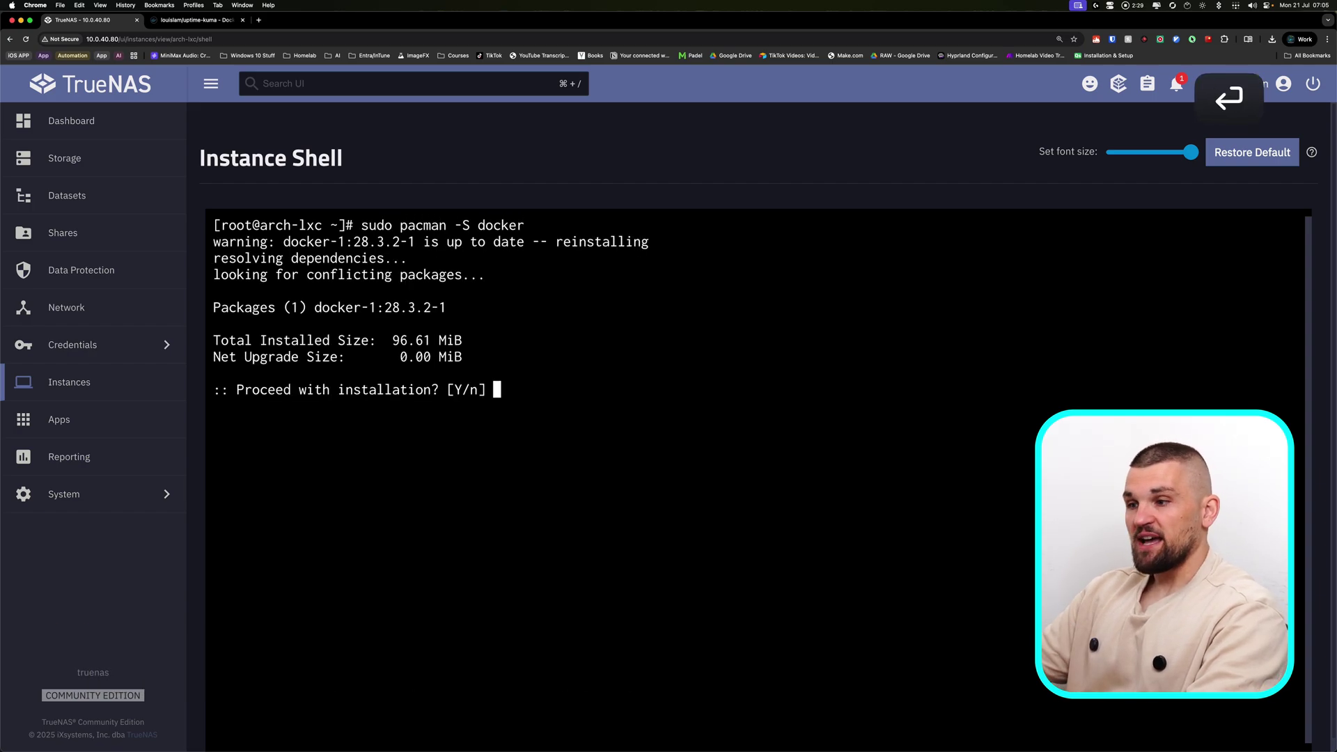
{"action": "type", "text": "Y"}
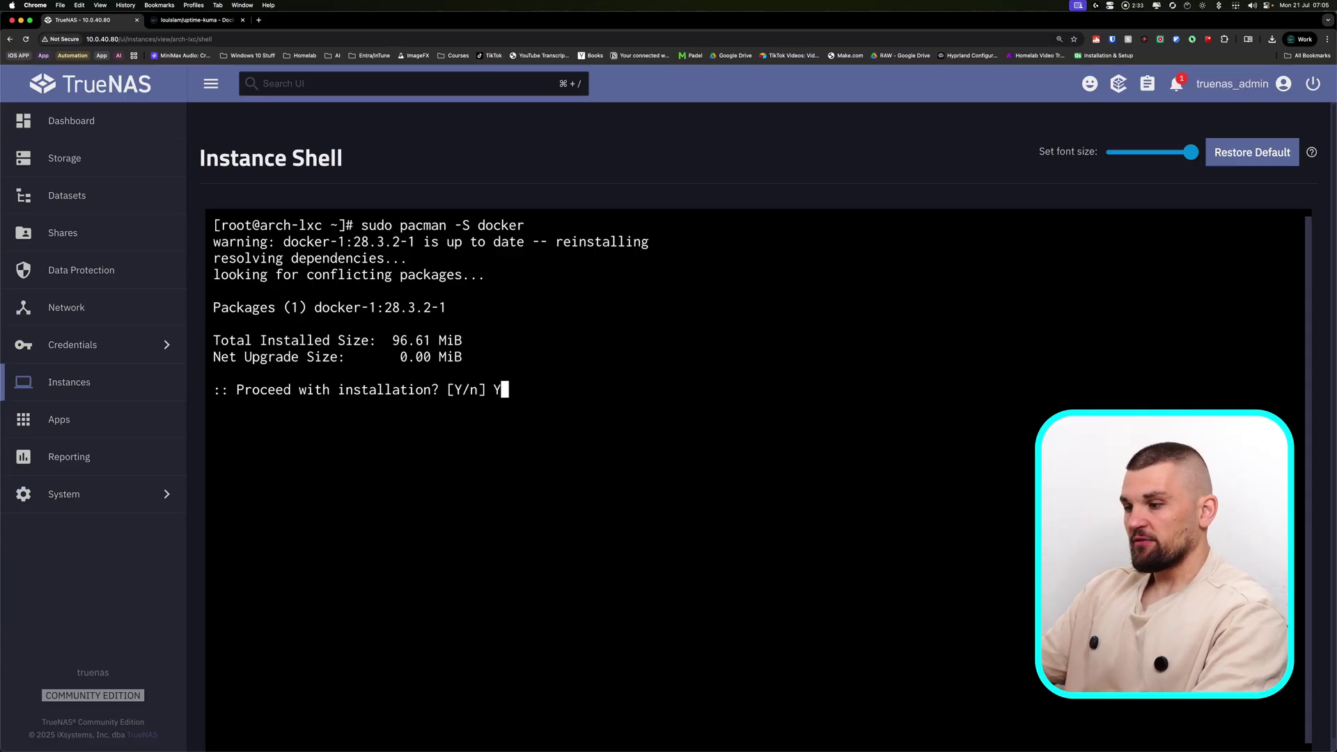
{"action": "key", "text": "Return"}
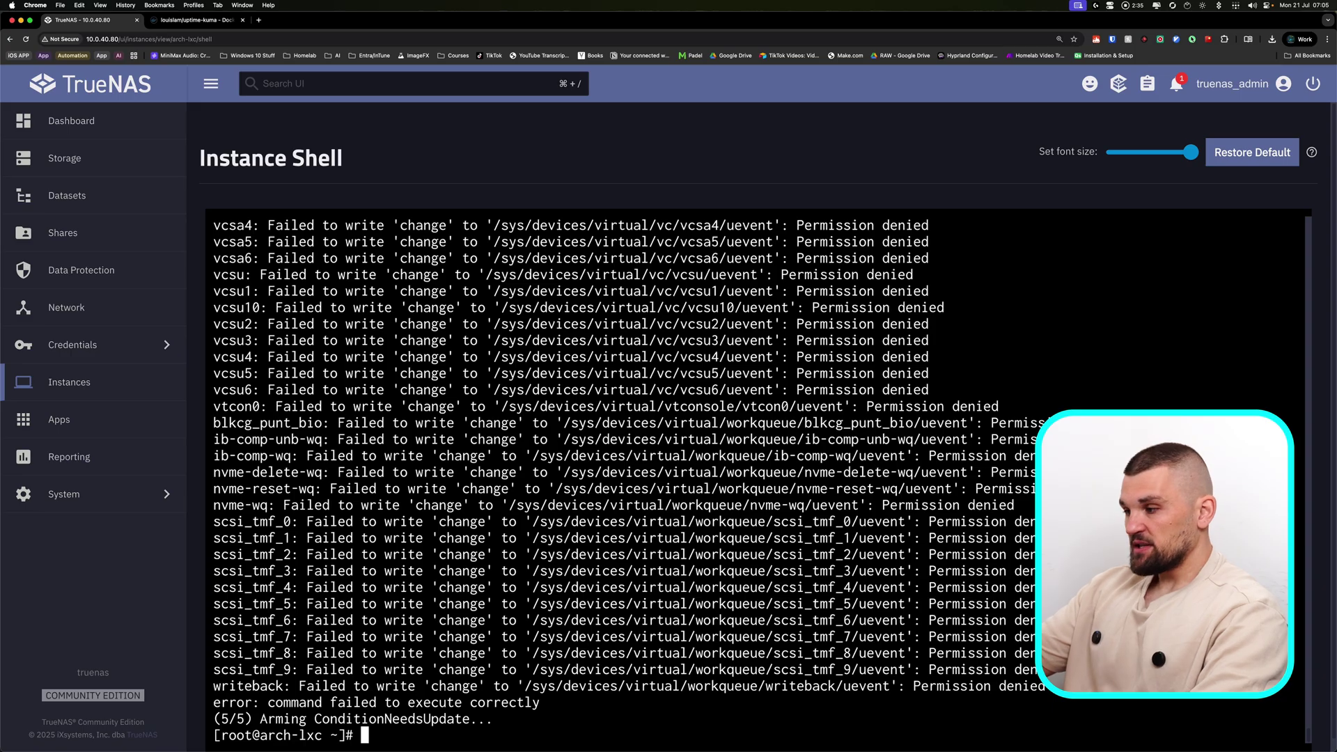
Step: Clear the container shell and enable the Docker service with systemctl enable docker
{"action": "type", "text": "cle"}
{"action": "key", "text": "Return"}
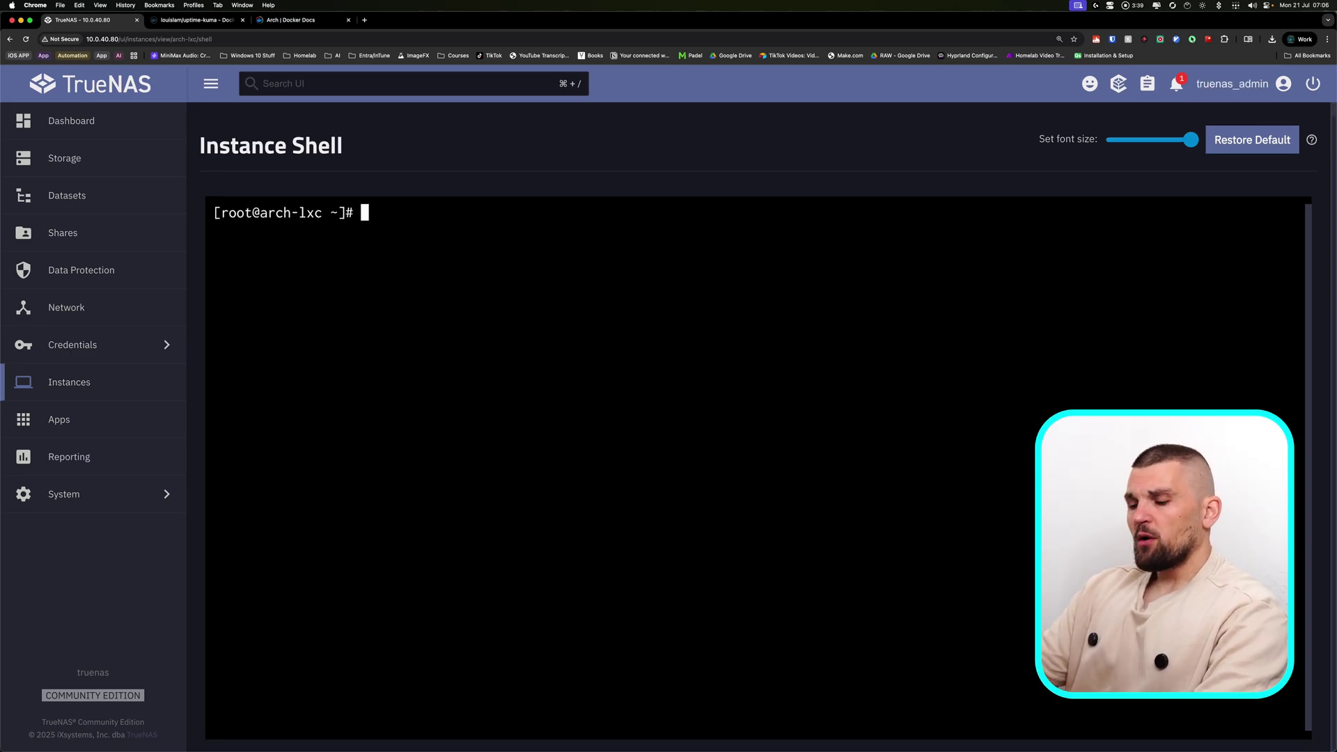
{"action": "type", "text": "system"}
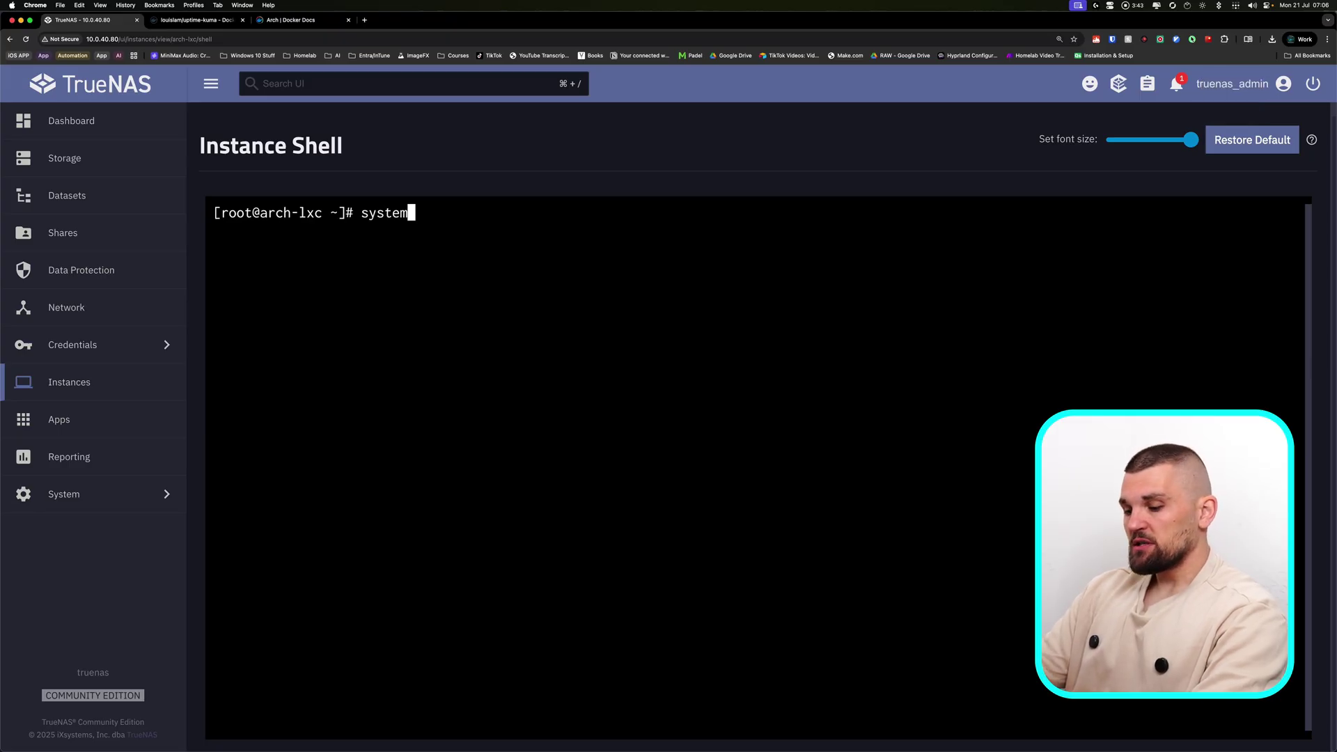
{"action": "type", "text": "ctl enable docker"}
{"action": "key", "text": "Return"}
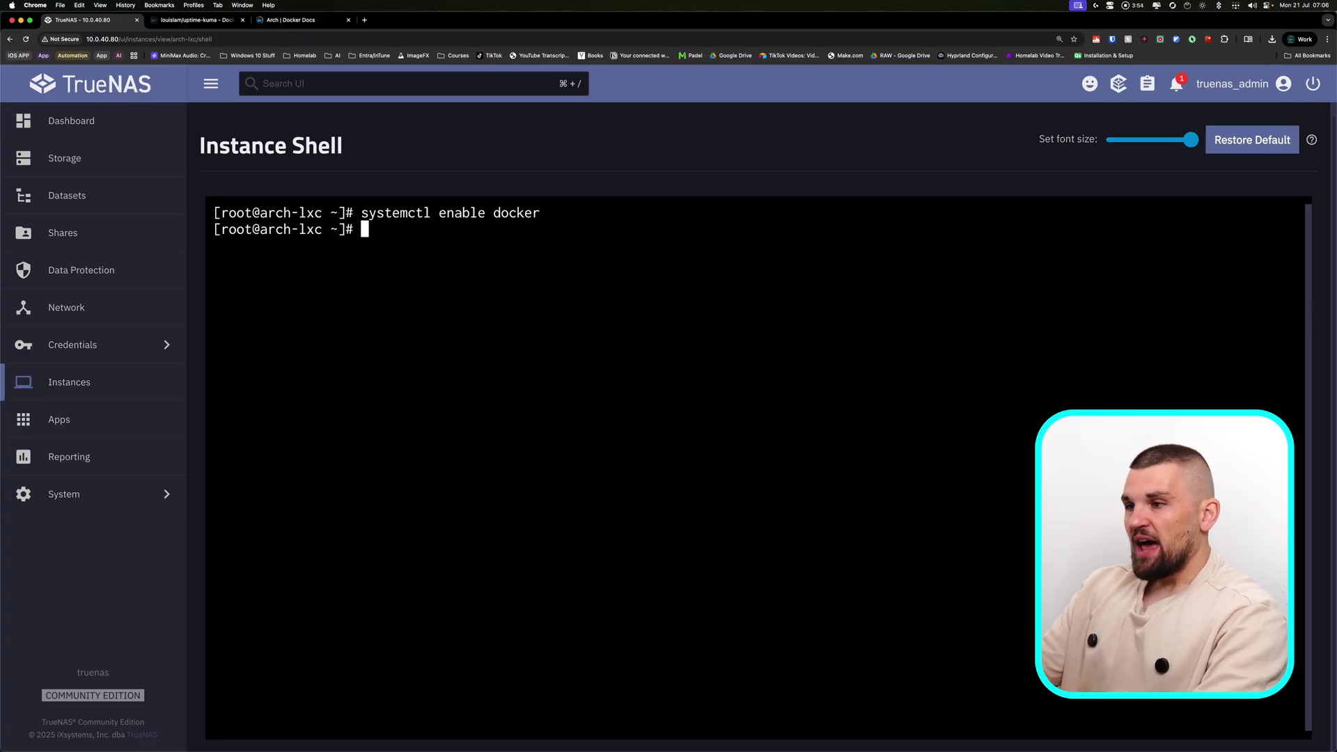
Step: Start the Docker service by reusing the previous command with start in place of enable
{"action": "key", "text": "Up"}
{"action": "key", "text": "Left"}
{"action": "key", "text": "Left"}
{"action": "key", "text": "Left"}
{"action": "key", "text": "Left"}
{"action": "key", "text": "Left"}
{"action": "key", "text": "Left"}
{"action": "key", "text": "Left"}
{"action": "key", "text": "Left"}
{"action": "key", "text": "Left"}
{"action": "key", "text": "Right"}
{"action": "key", "text": "Right"}
{"action": "key", "text": "BackSpace"}
{"action": "key", "text": "BackSpace"}
{"action": "key", "text": "BackSpace"}
{"action": "key", "text": "BackSpace"}
{"action": "key", "text": "BackSpace"}
{"action": "key", "text": "BackSpace"}
{"action": "type", "text": "start"}
{"action": "key", "text": "Return"}
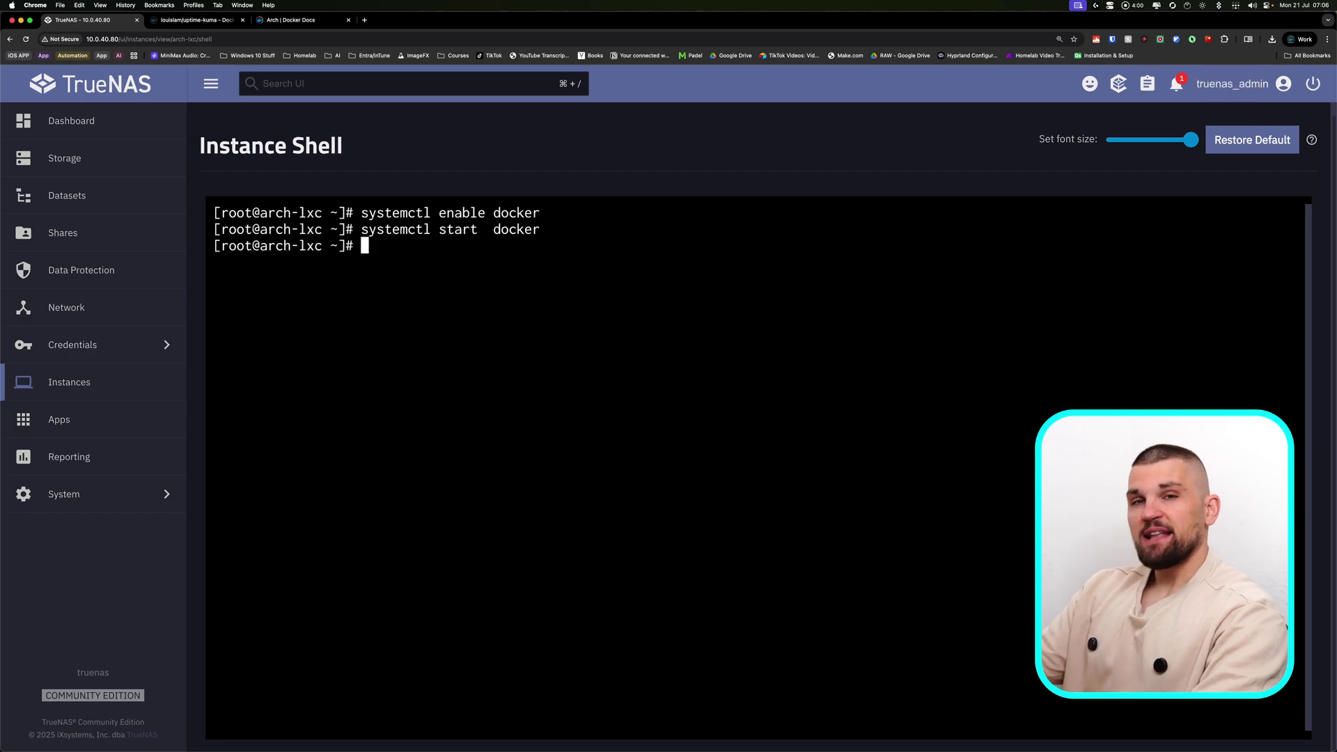
Step: List the running containers with docker ps and test Docker with docker run hello-world
{"action": "type", "text": "docker ps"}
{"action": "key", "text": "Return"}
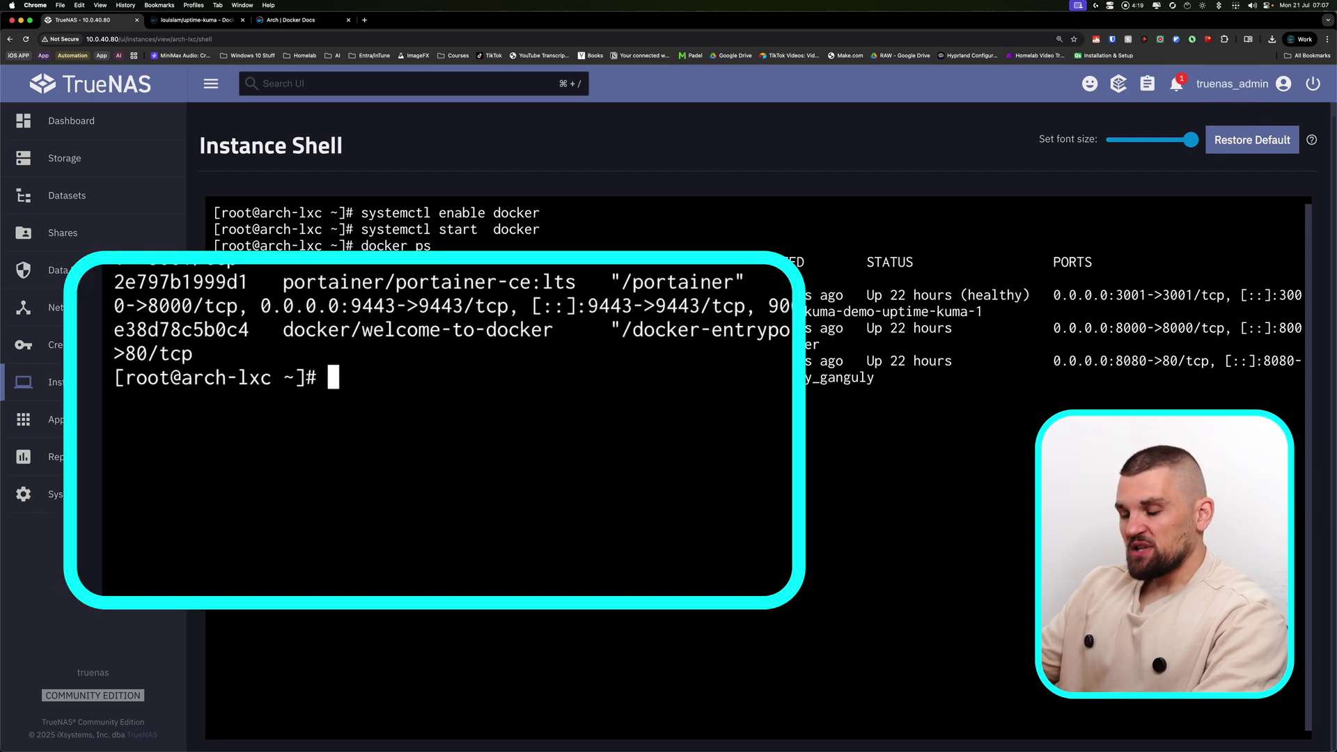
{"action": "type", "text": "docker run hello-world"}
{"action": "key", "text": "Return"}
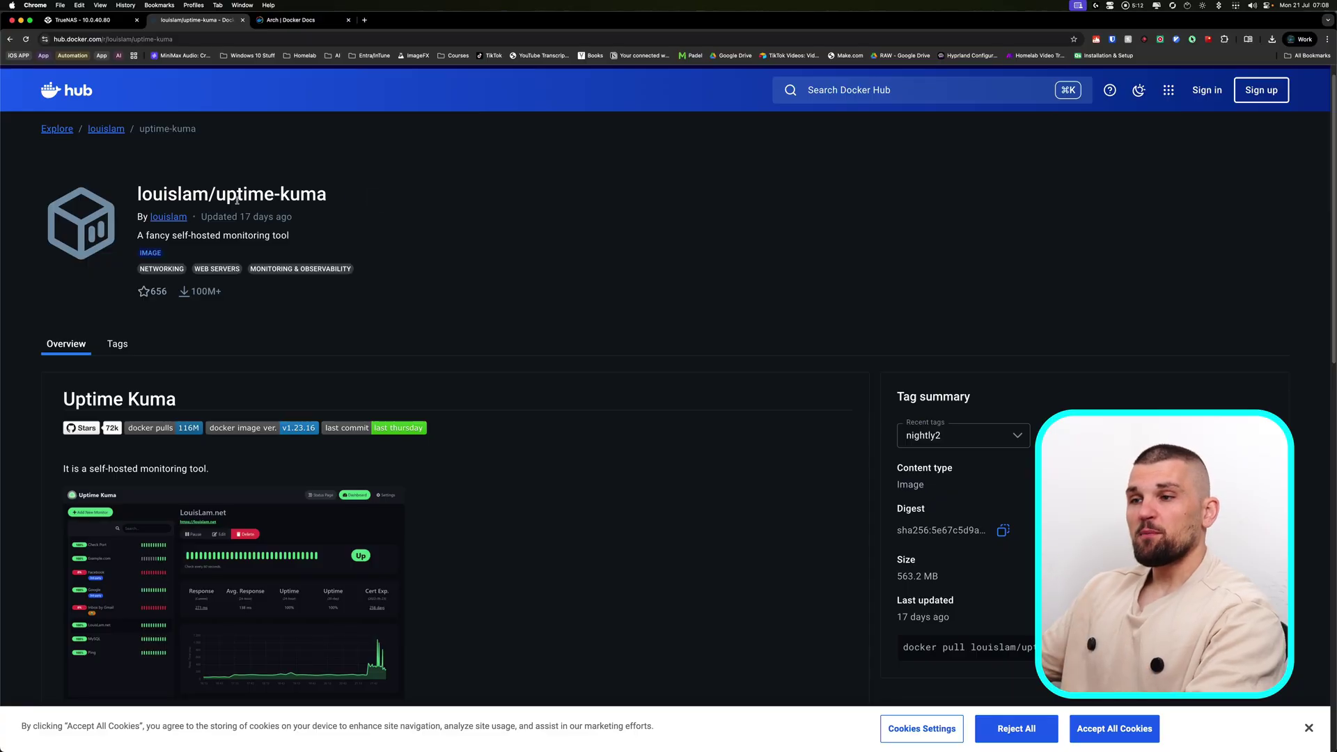
Step: Copy the command docker volume create uptime-kuma from the Docker Hub page's How to Use section and run it in the instance shell
{"action": "scroll", "coordinate": [306, 211], "scroll_direction": "down", "scroll_amount": 10}
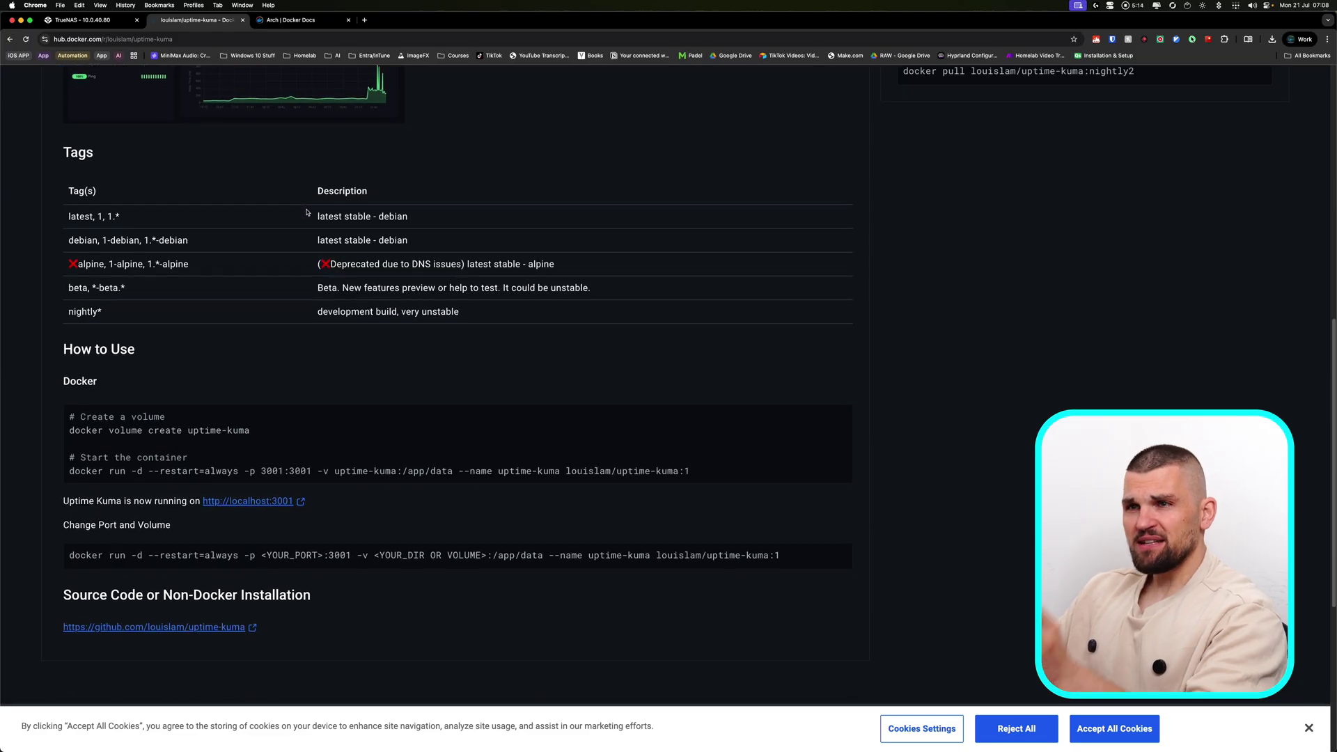
{"action": "scroll", "coordinate": [306, 211], "scroll_direction": "down", "scroll_amount": 3}
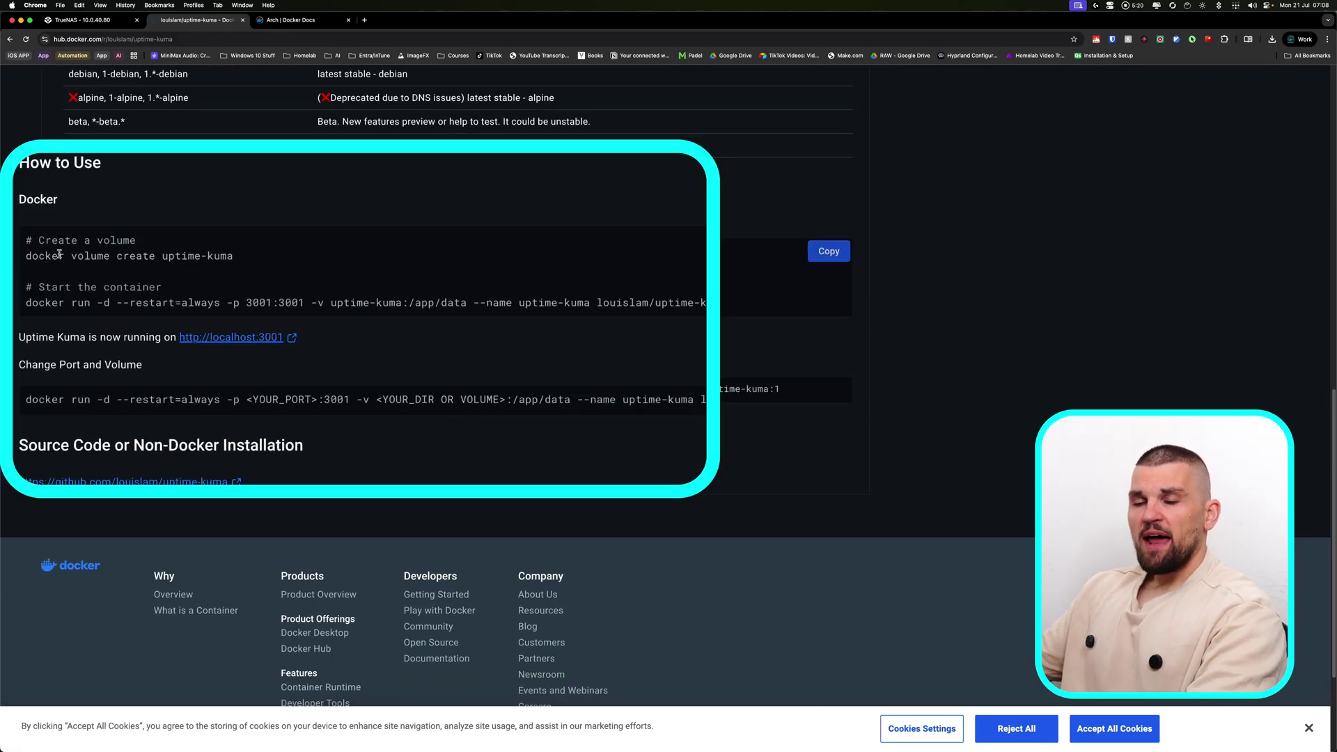
{"action": "triple_click", "coordinate": [155, 257]}
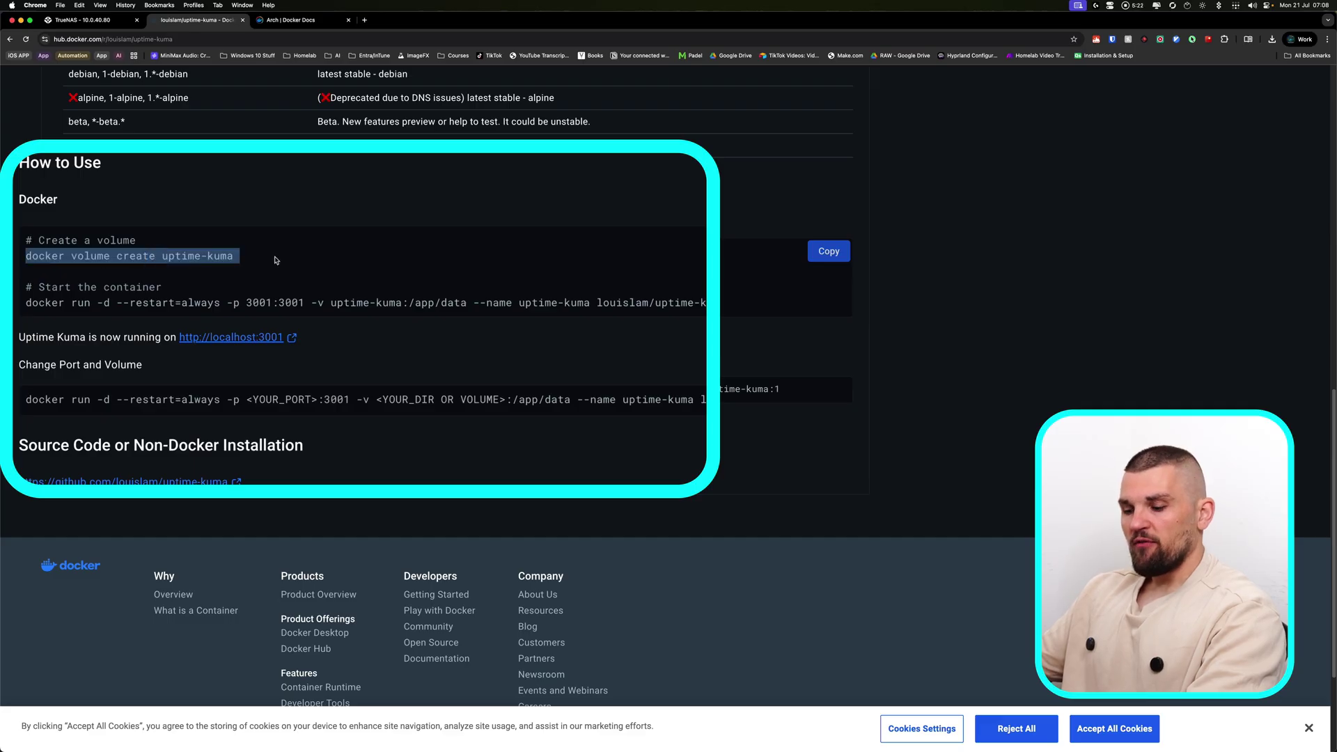
{"action": "key", "text": "super+c"}
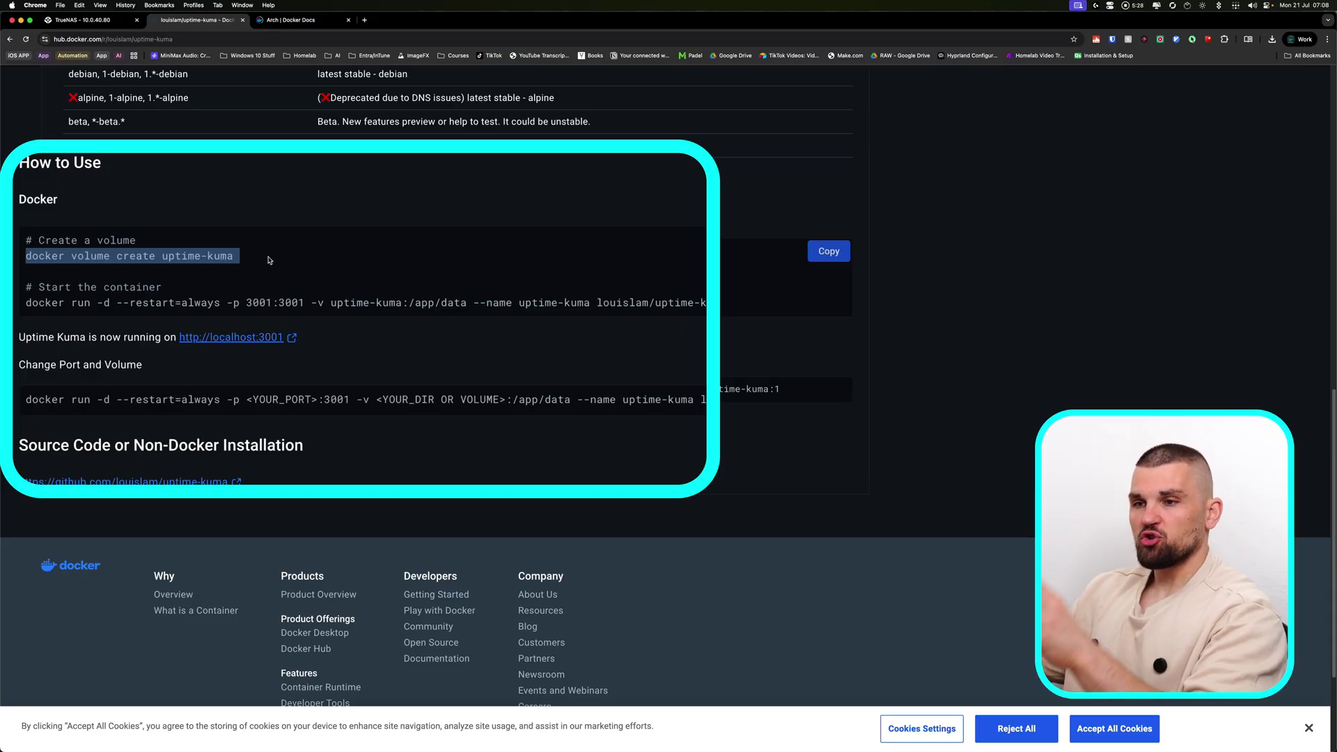
{"action": "key", "text": "super+c"}
{"action": "left_click", "coordinate": [87, 20]}
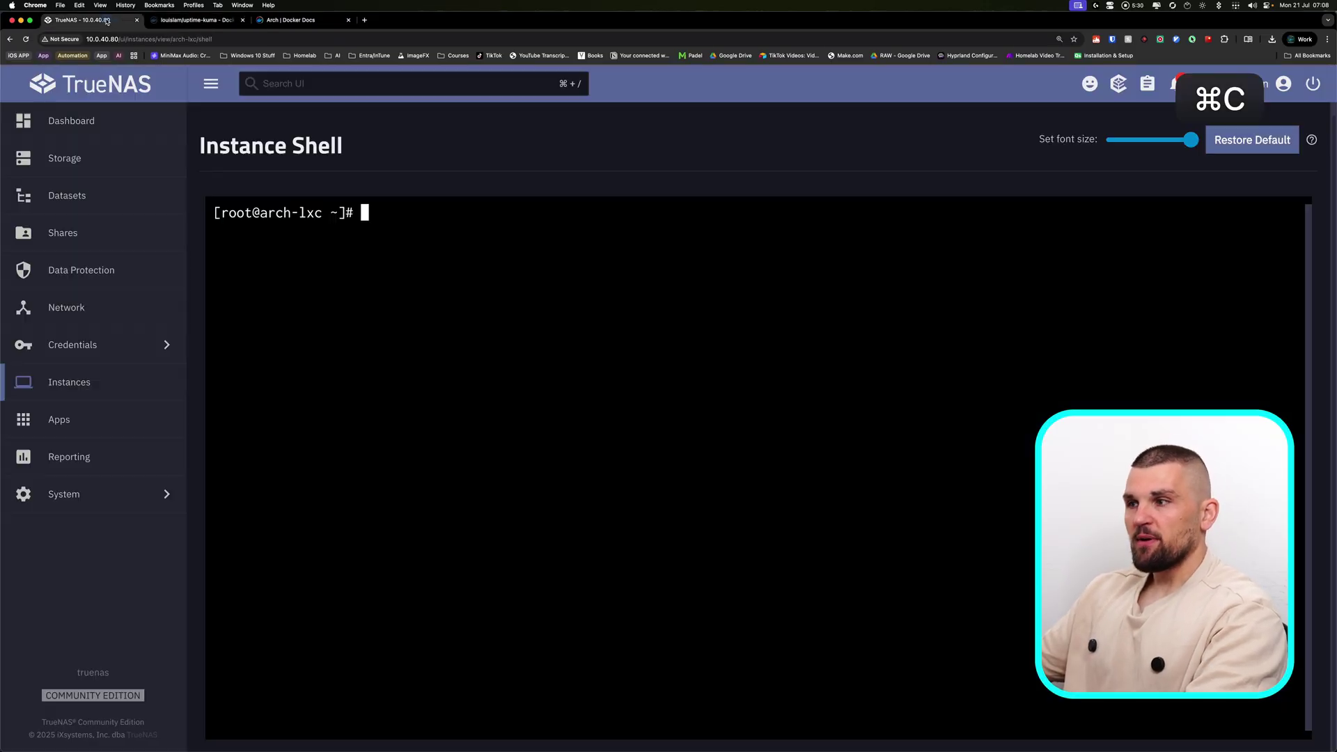
{"action": "key", "text": "super+v"}
{"action": "key", "text": "Return"}
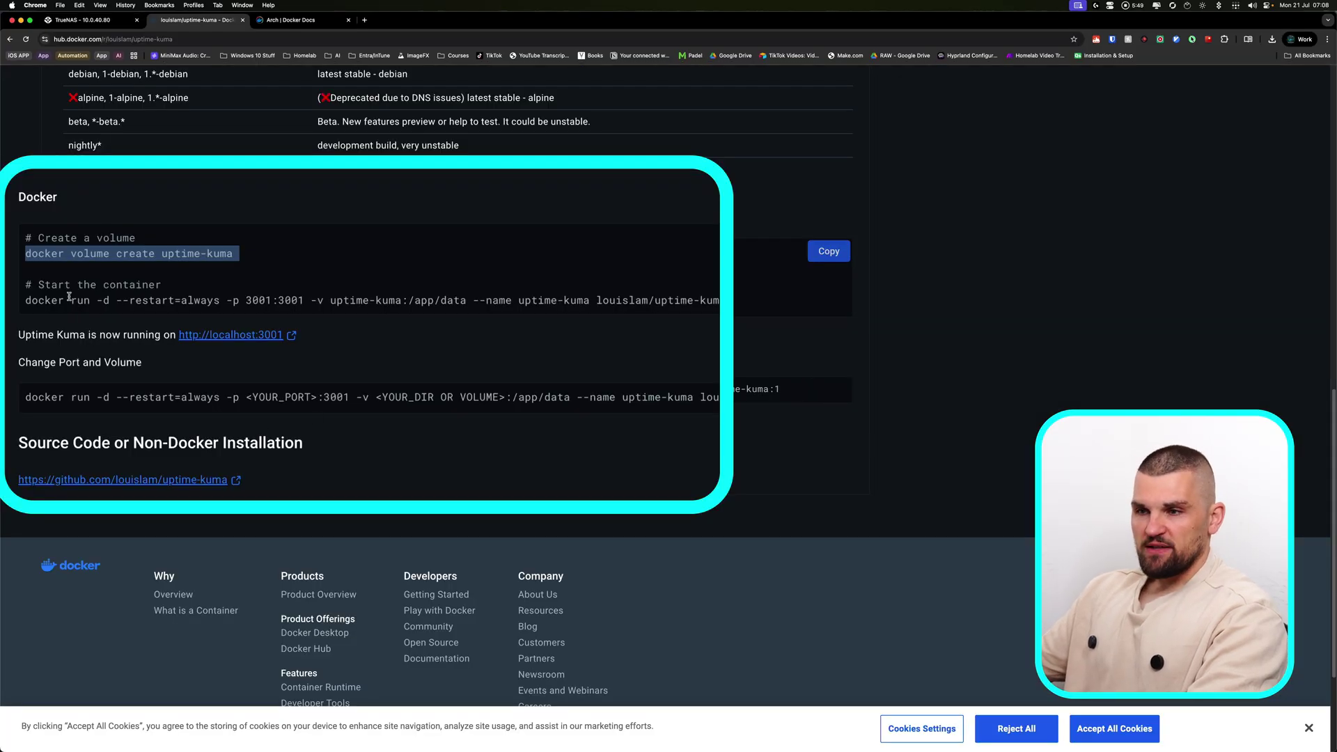
Step: Copy the uptime-kuma docker run command with port 3001:3001 from Docker Hub and paste it into the cleared instance shell
{"action": "left_click_drag", "start_coordinate": [28, 301], "coordinate": [522, 299]}
{"action": "left_click", "coordinate": [268, 318]}
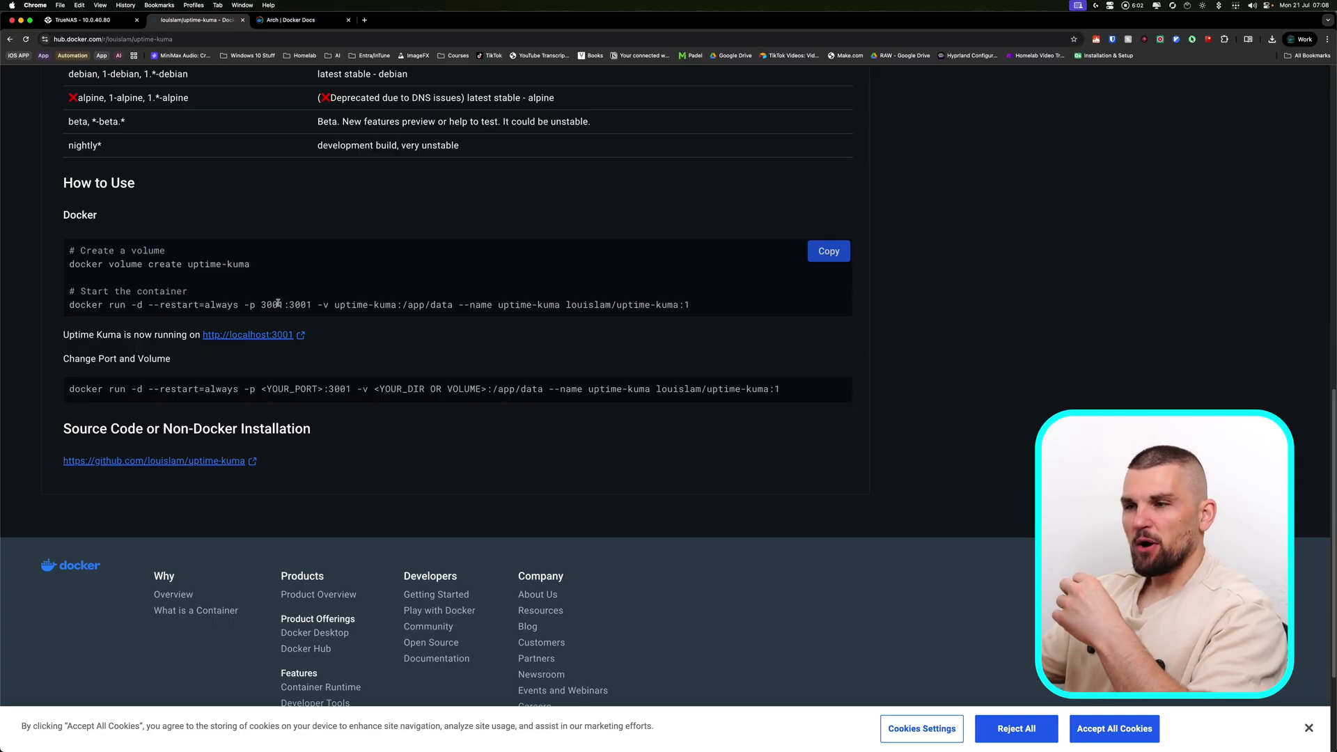
{"action": "left_click_drag", "start_coordinate": [686, 305], "coordinate": [69, 308]}
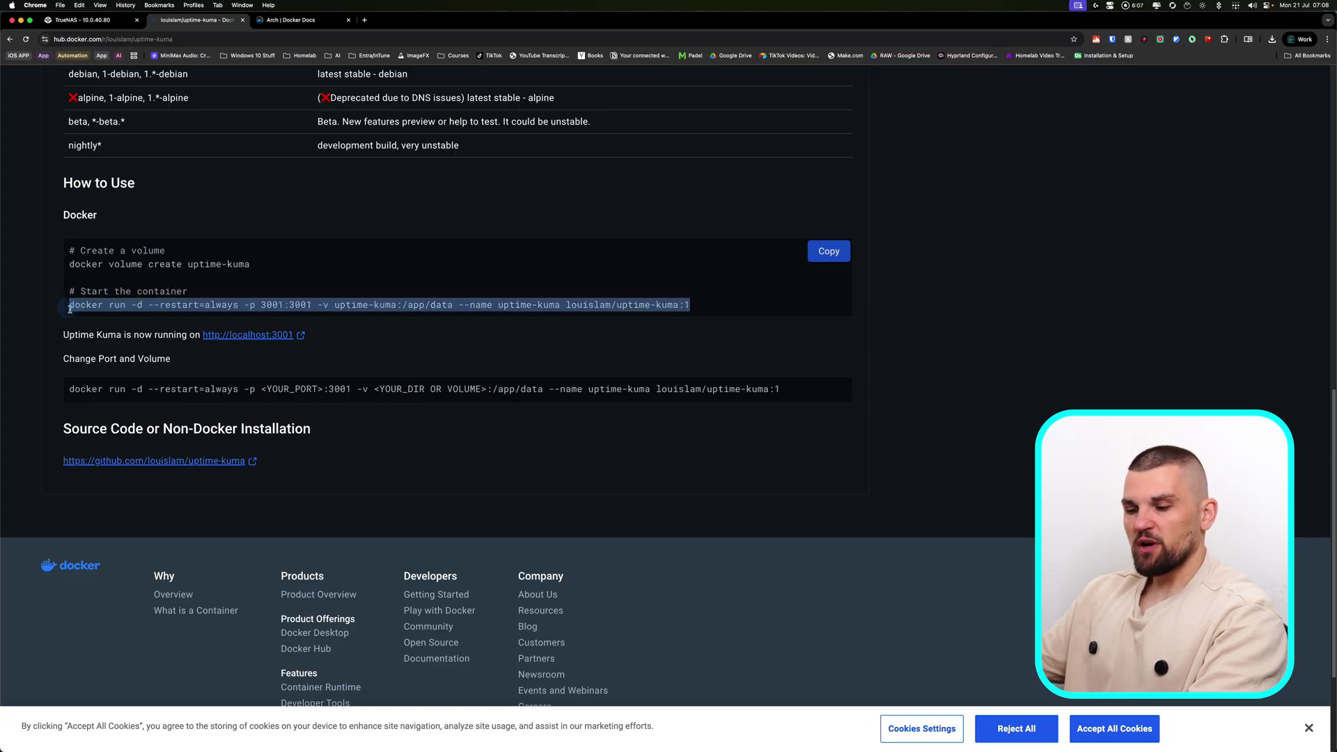
{"action": "key", "text": "super+c"}
{"action": "left_click", "coordinate": [80, 19]}
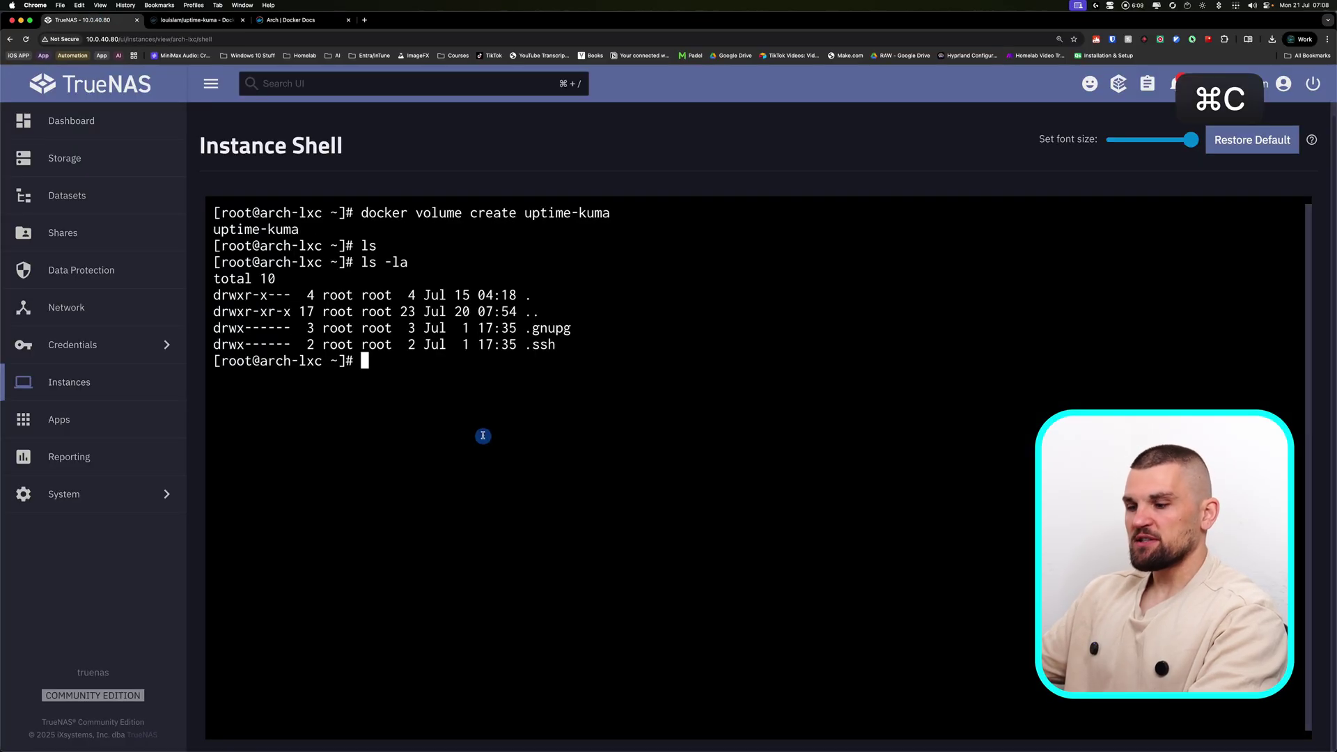
{"action": "type", "text": "clear"}
{"action": "key", "text": "Return"}
{"action": "key", "text": "super+v"}
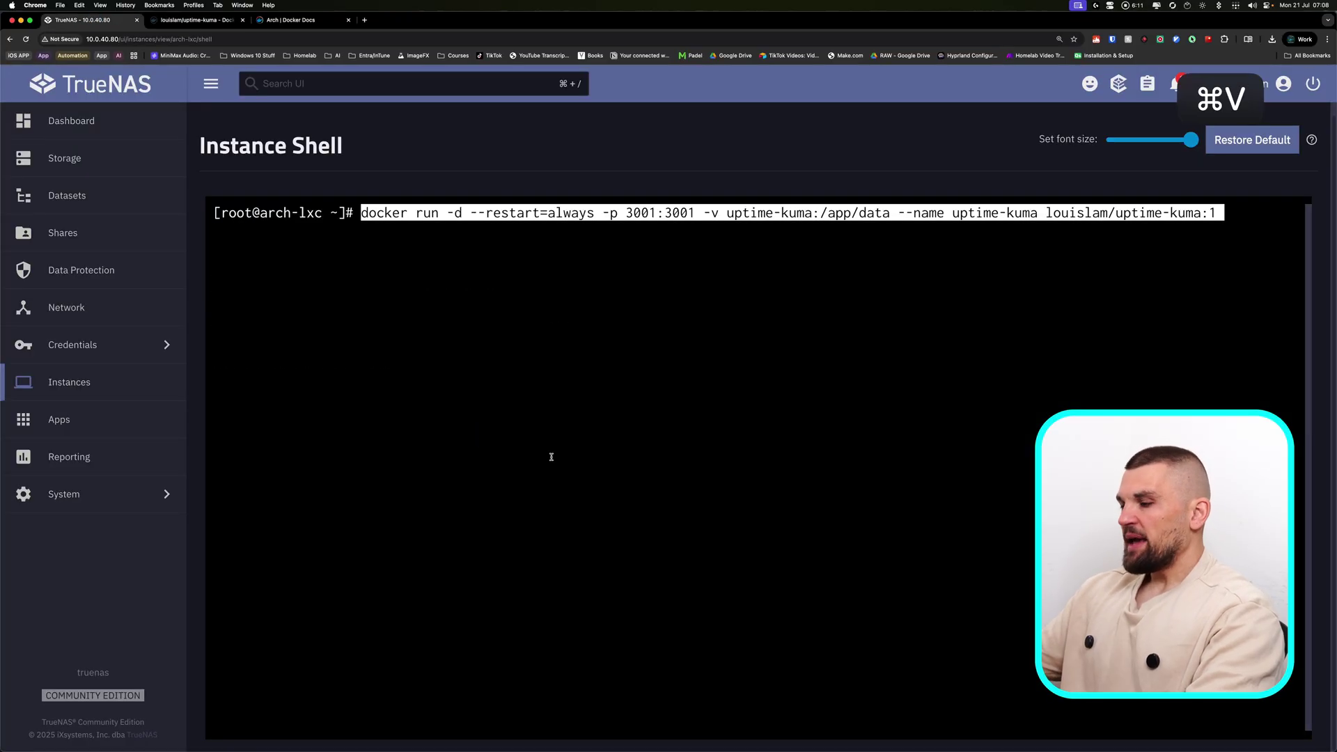
{"action": "key", "text": "Right"}
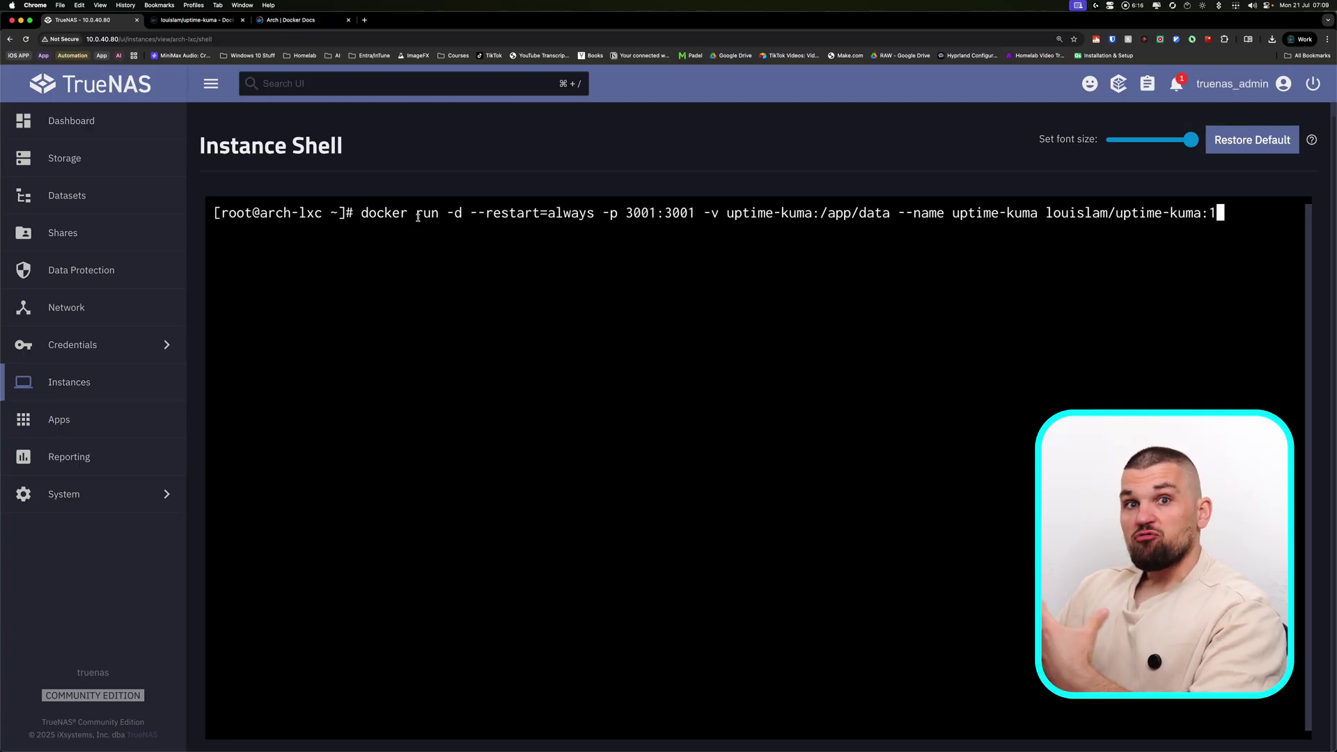
Step: Go through the pasted docker run command, from the --restart option to the container name and the louislam/uptime-kuma image
{"action": "left_click_drag", "start_coordinate": [472, 216], "coordinate": [540, 216]}
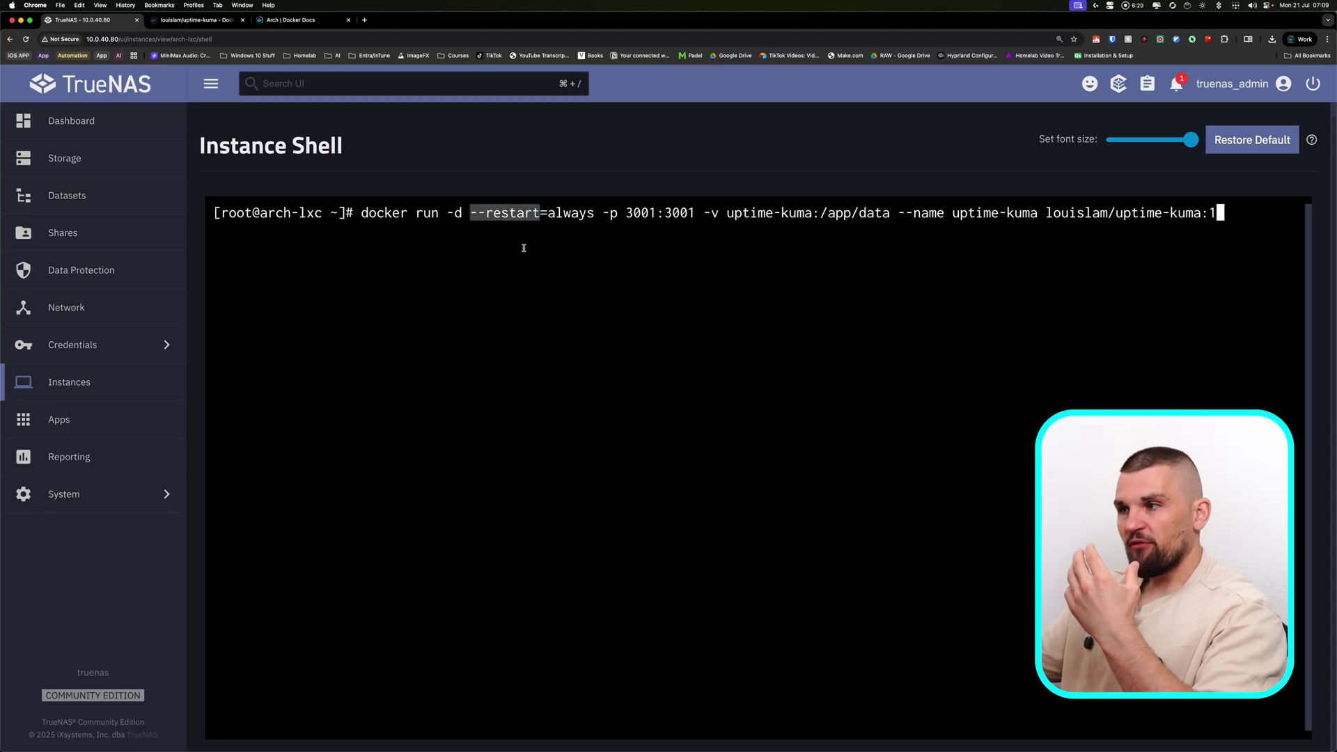
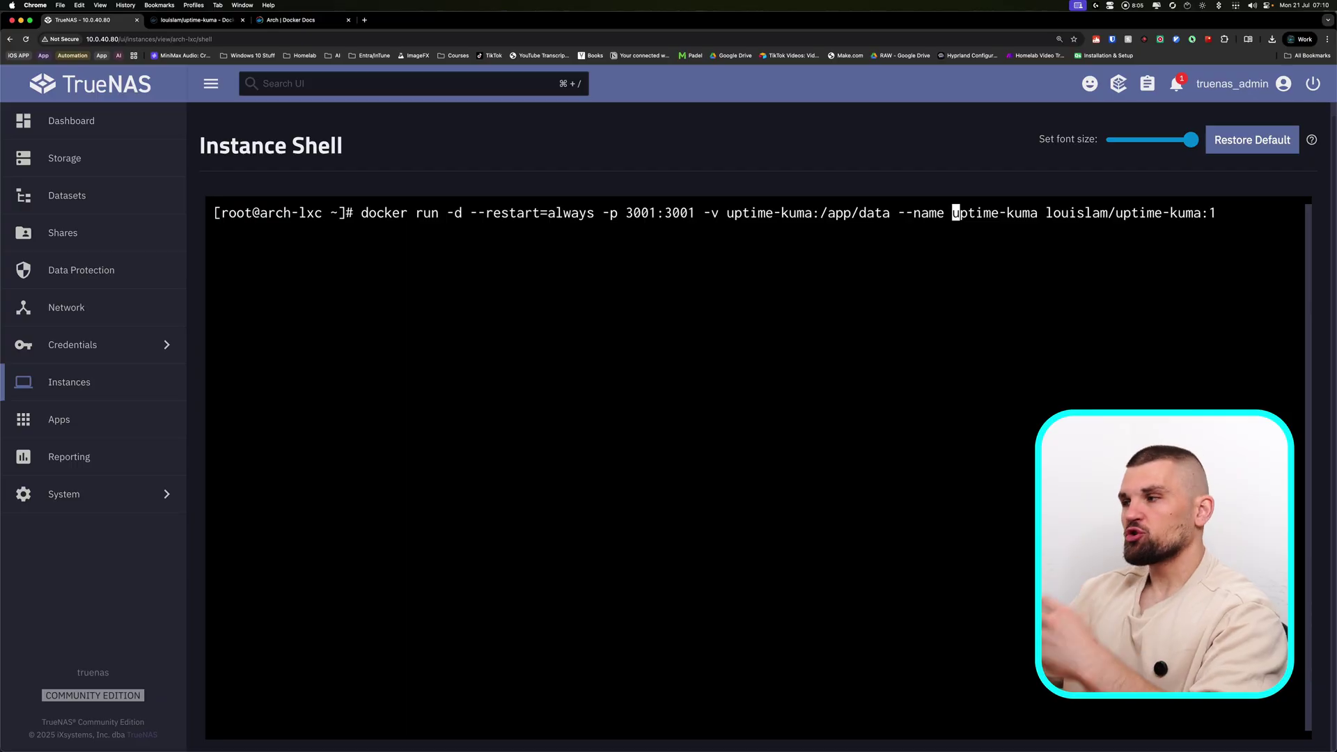
{"action": "key", "text": "Right"}
{"action": "key", "text": "Right"}
{"action": "key", "text": "Right"}
{"action": "key", "text": "Right"}
{"action": "key", "text": "Right"}
{"action": "key", "text": "Right"}
{"action": "key", "text": "Right"}
{"action": "key", "text": "Right"}
{"action": "key", "text": "Right"}
{"action": "key", "text": "Right"}
{"action": "key", "text": "Right"}
{"action": "key", "text": "Right"}
{"action": "key", "text": "Right"}
{"action": "key", "text": "Right"}
{"action": "key", "text": "Left"}
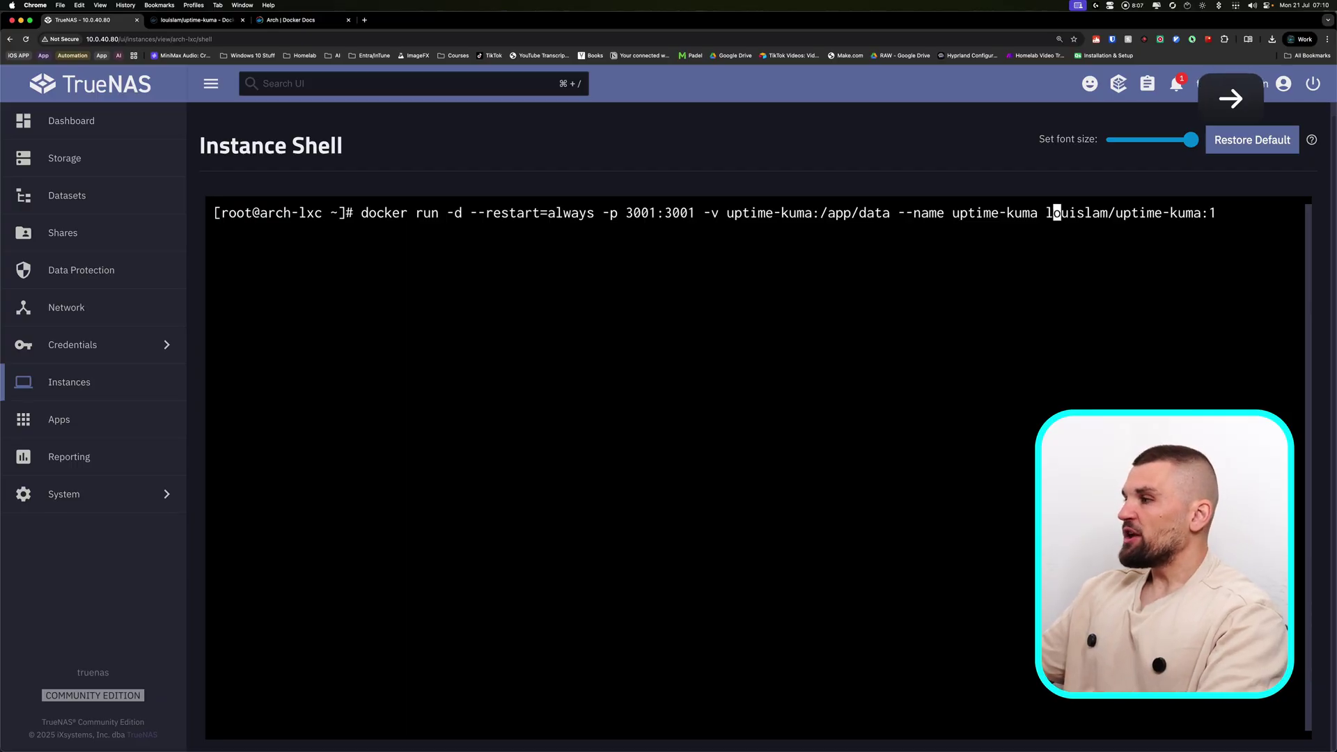
{"action": "key", "text": "Right"}
{"action": "key", "text": "Right"}
{"action": "key", "text": "Right"}
{"action": "key", "text": "Right"}
{"action": "key", "text": "Right"}
{"action": "key", "text": "Right"}
{"action": "key", "text": "Right"}
{"action": "key", "text": "Right"}
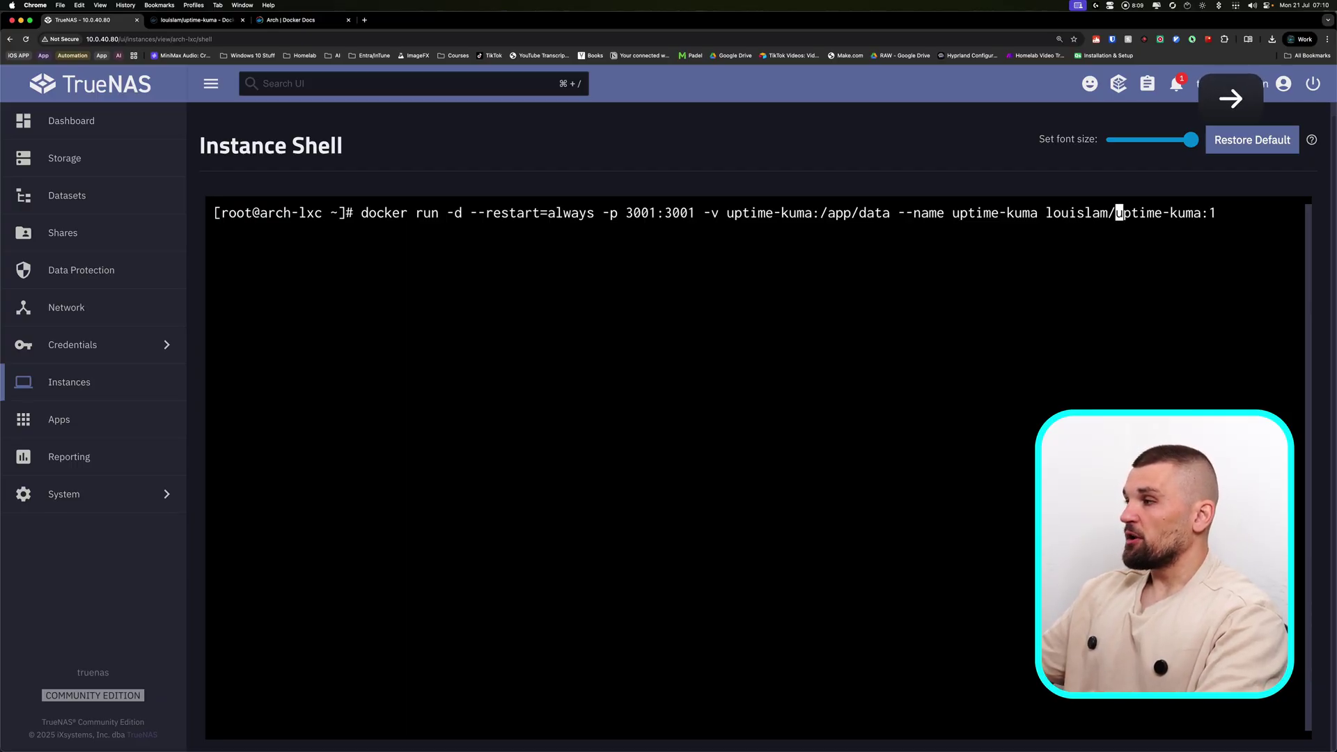
Step: Compare the image name with the louislam/uptime-kuma title on the Docker Hub page and return to the instance shell
{"action": "left_click", "coordinate": [203, 21]}
{"action": "scroll", "coordinate": [199, 185], "scroll_direction": "up", "scroll_amount": 20}
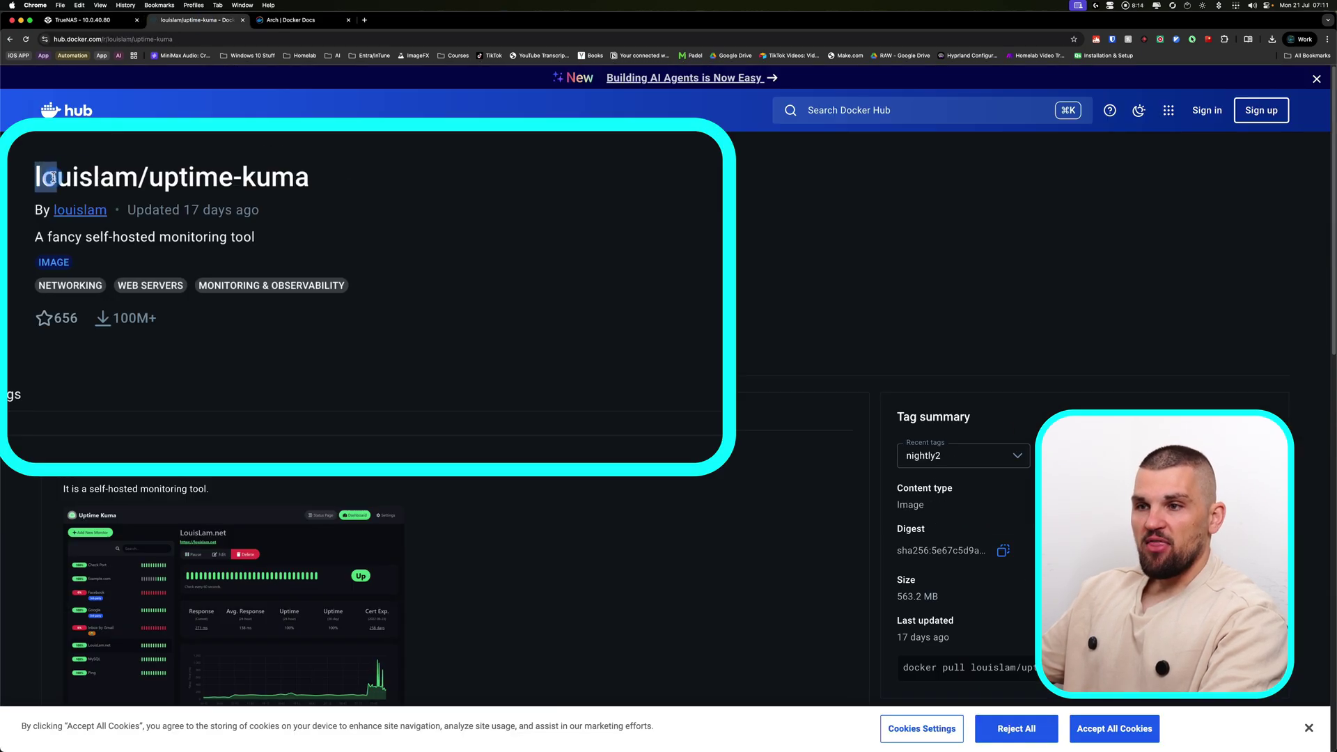
{"action": "left_click_drag", "start_coordinate": [38, 177], "coordinate": [363, 174]}
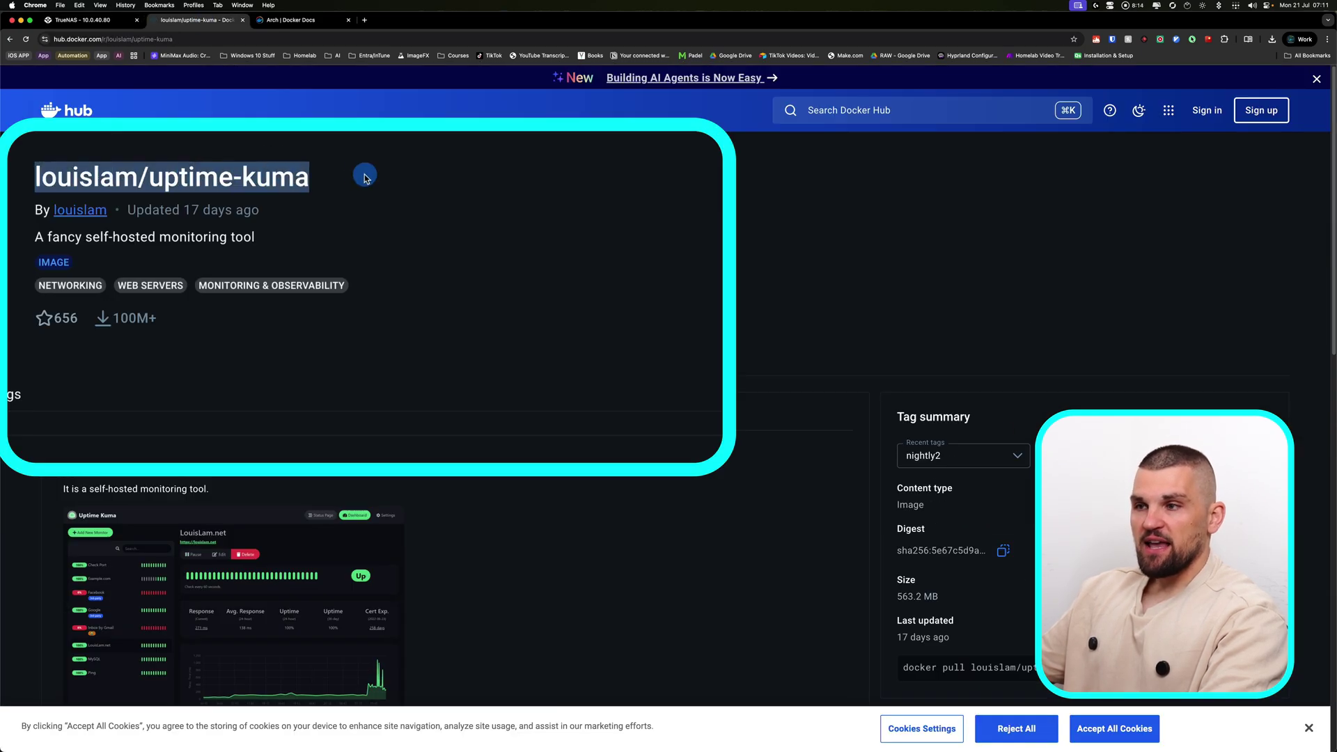
{"action": "left_click", "coordinate": [78, 20]}
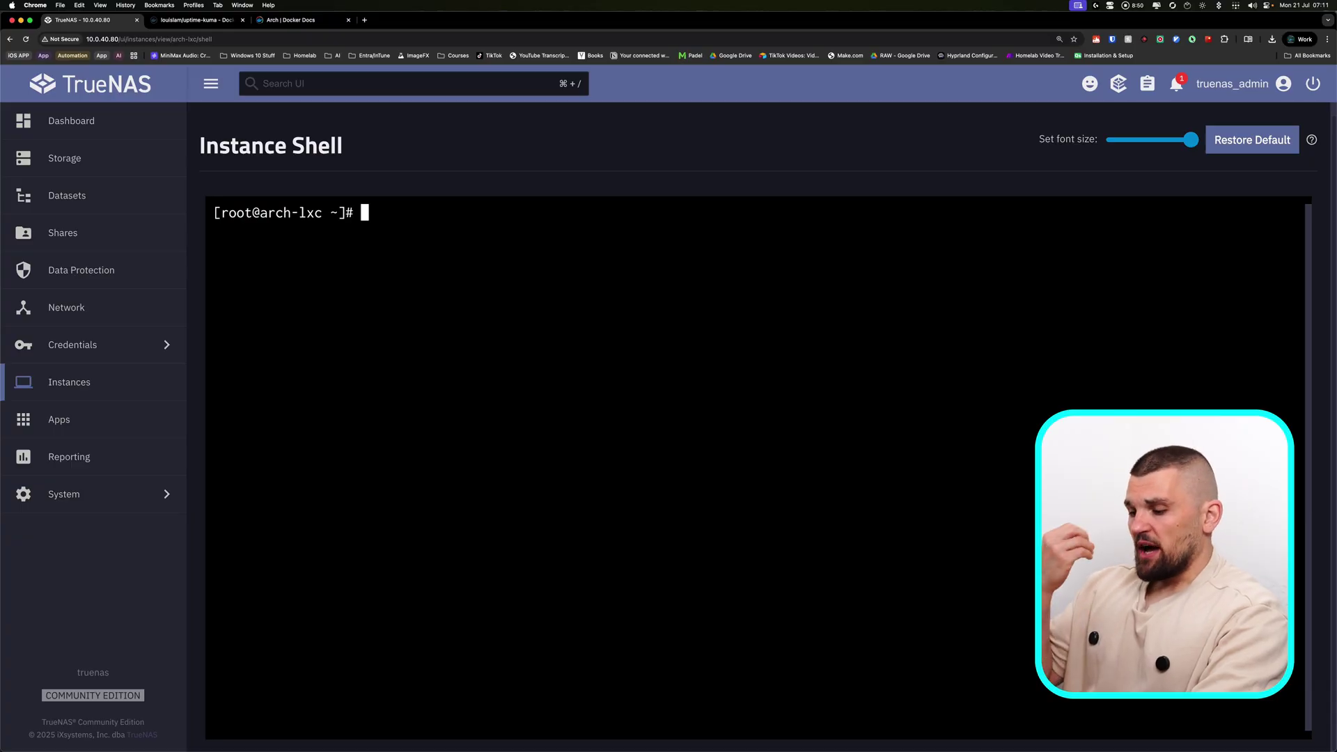
Step: List the running containers with docker ps and examine the image name and published port of uptime-kuma
{"action": "type", "text": "docker ps"}
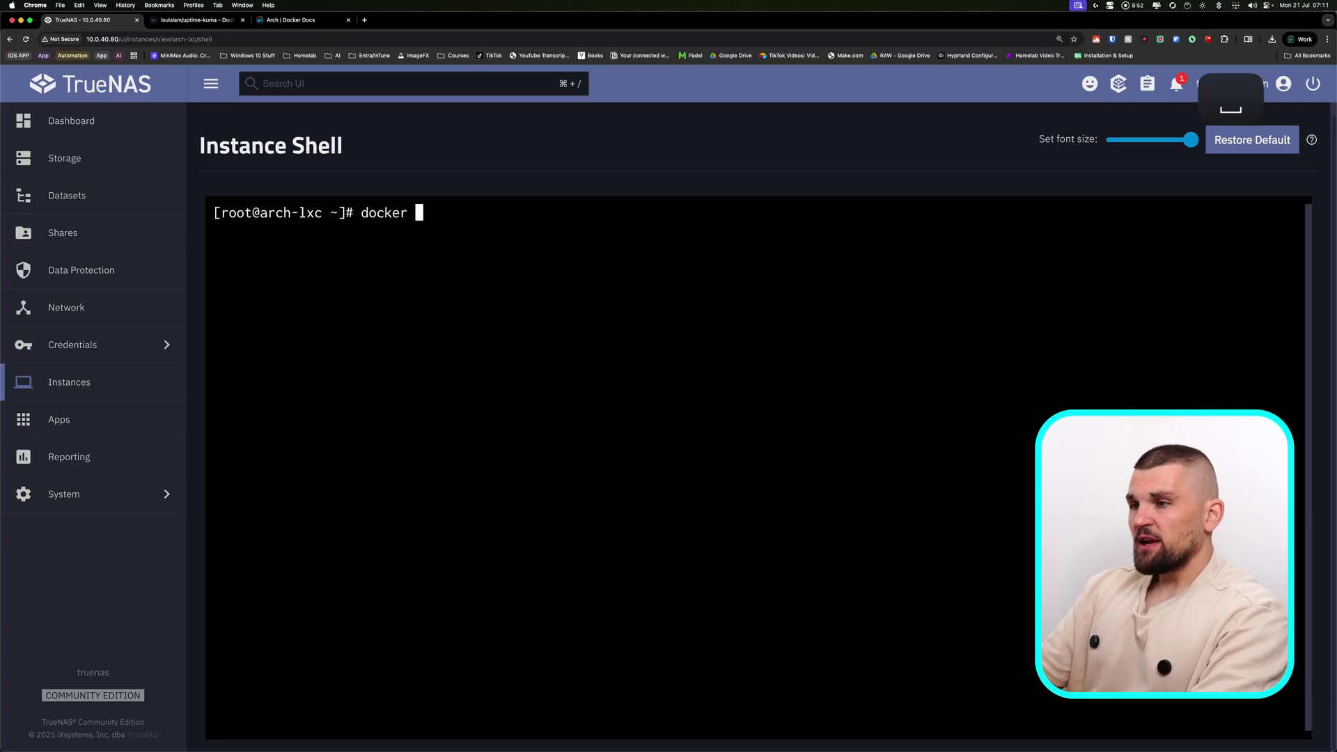
{"action": "key", "text": "BackSpace"}
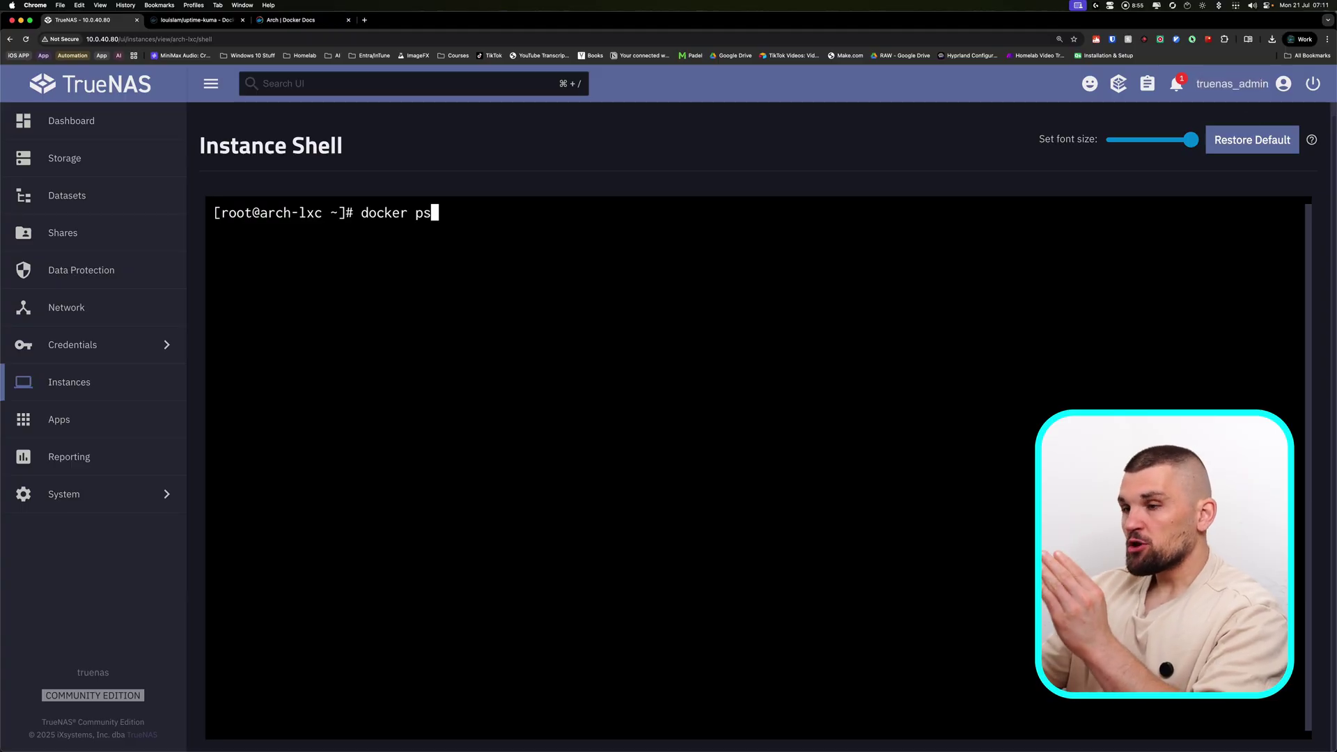
{"action": "key", "text": "Return"}
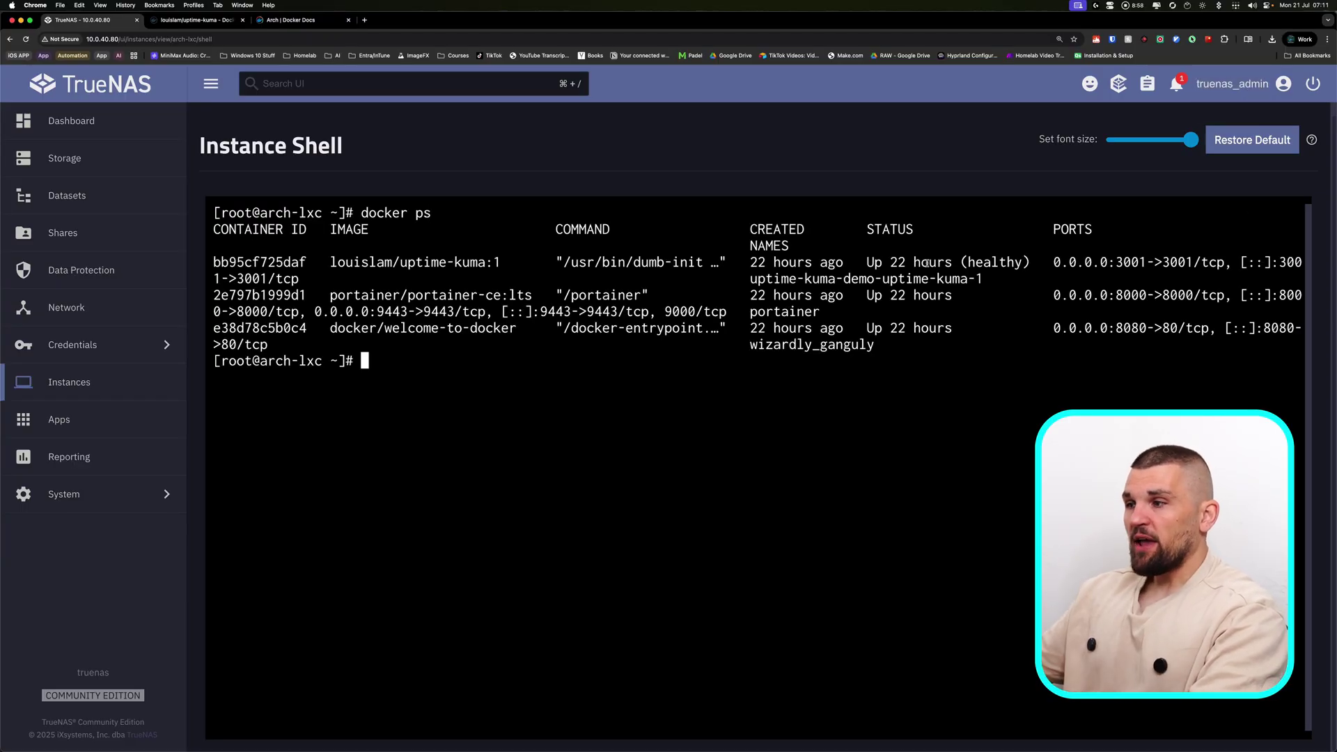
{"action": "left_click_drag", "start_coordinate": [332, 262], "coordinate": [509, 263]}
{"action": "left_click", "coordinate": [500, 270]}
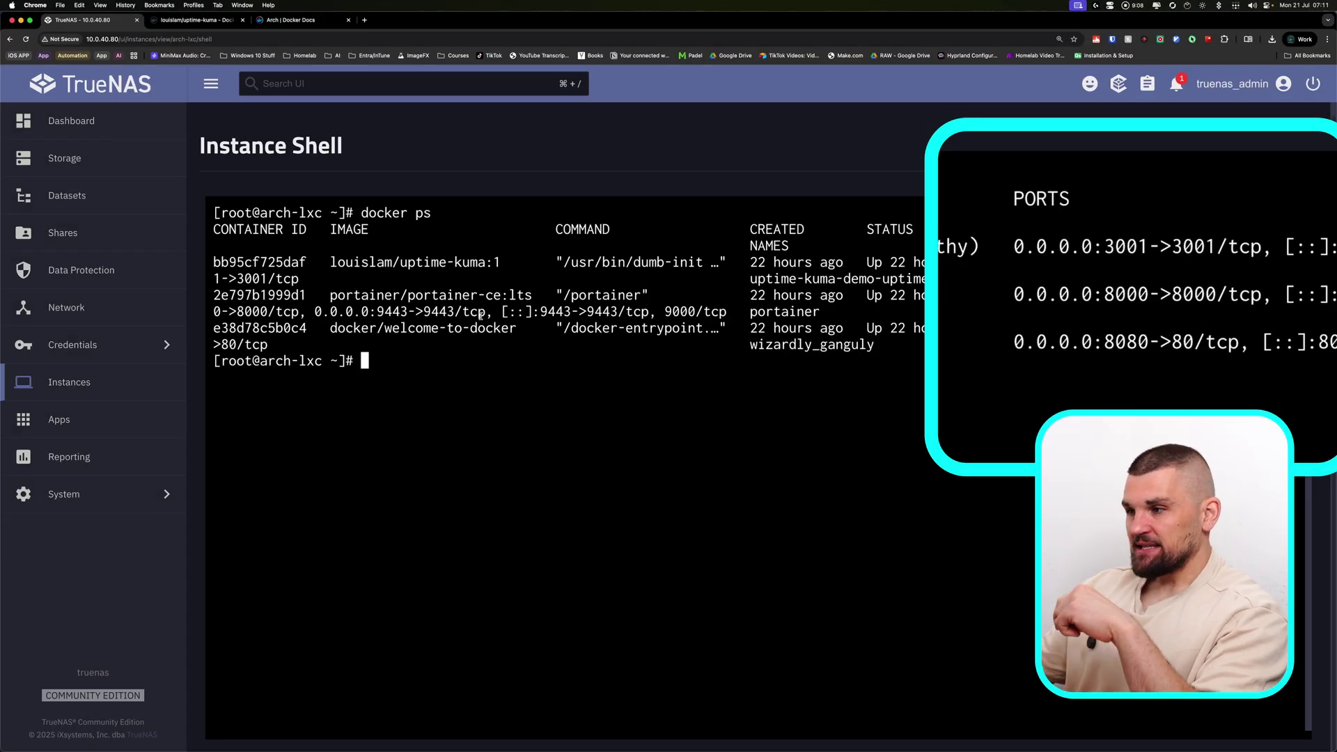
{"action": "left_click_drag", "start_coordinate": [1017, 247], "coordinate": [1143, 261]}
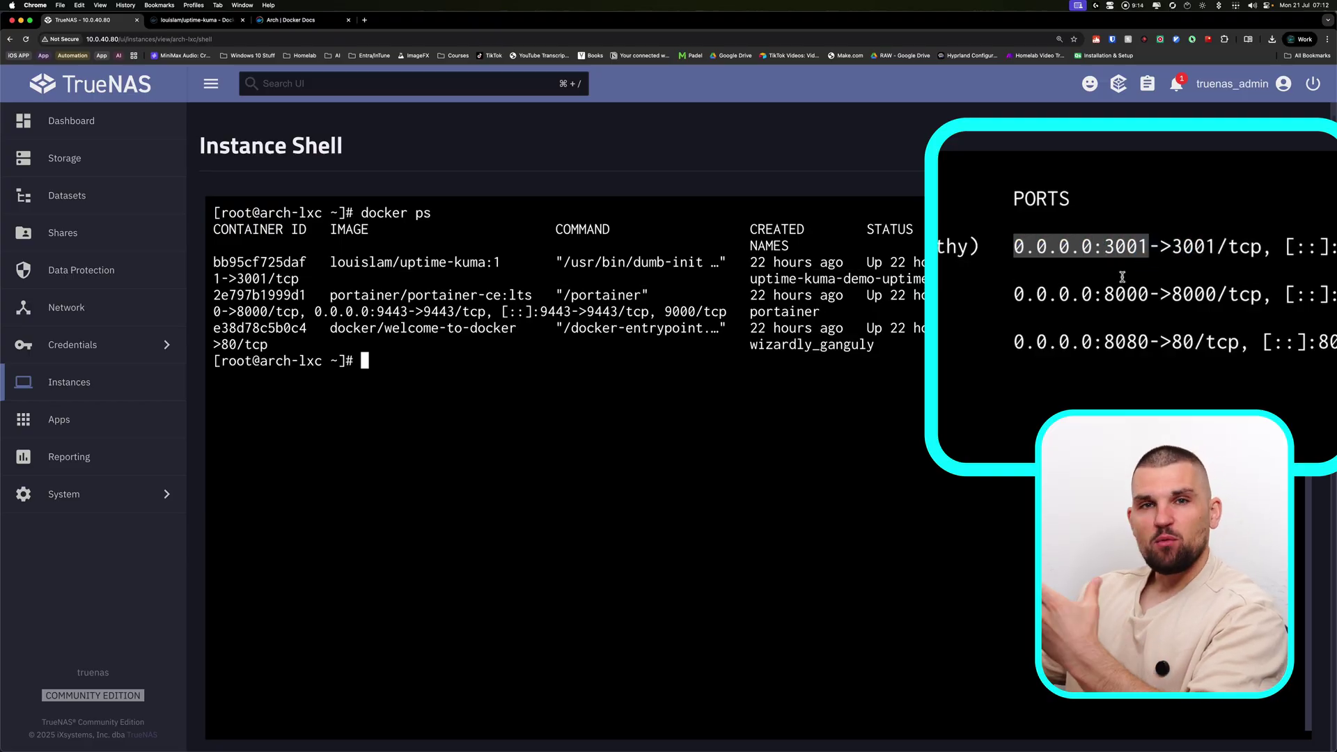
Step: Try to open Uptime Kuma at 0.0.0.0:3001 in a new browser tab
{"action": "left_click", "coordinate": [364, 20]}
{"action": "type", "text": "0"}
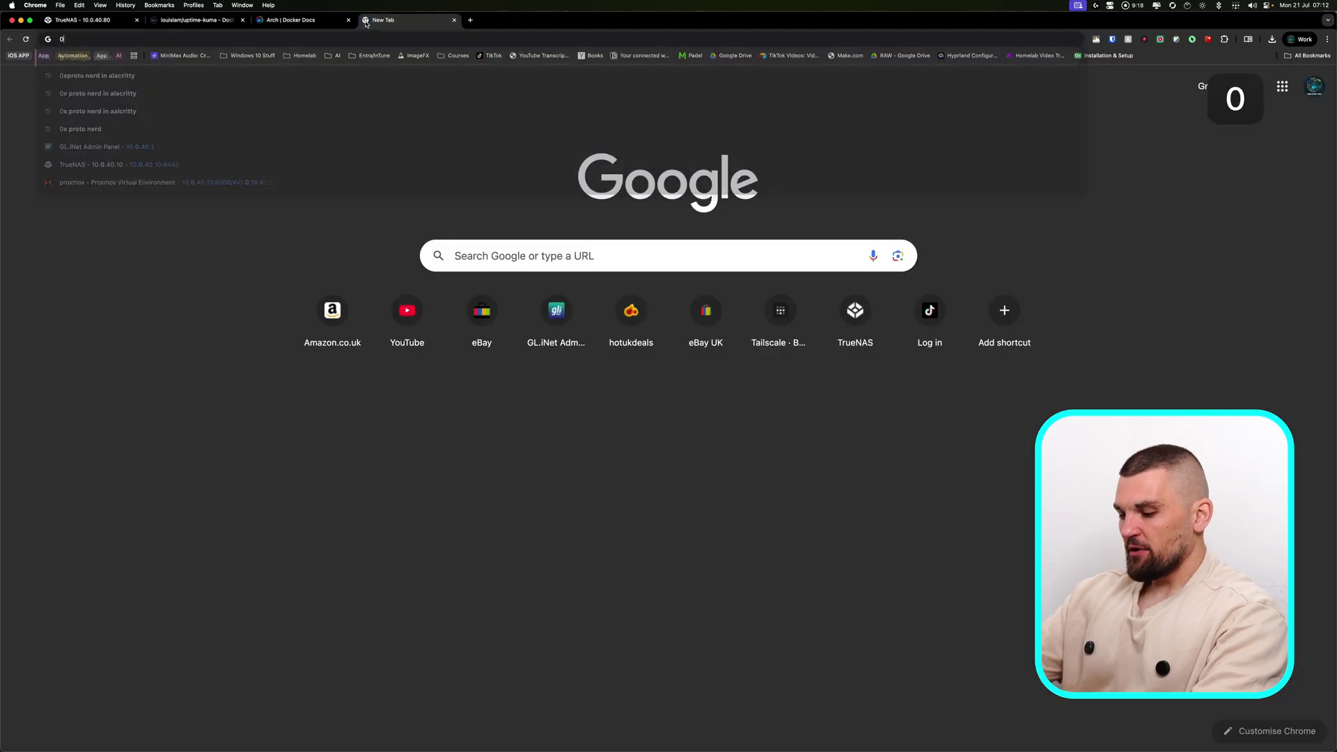
{"action": "type", "text": ".0.0.0"}
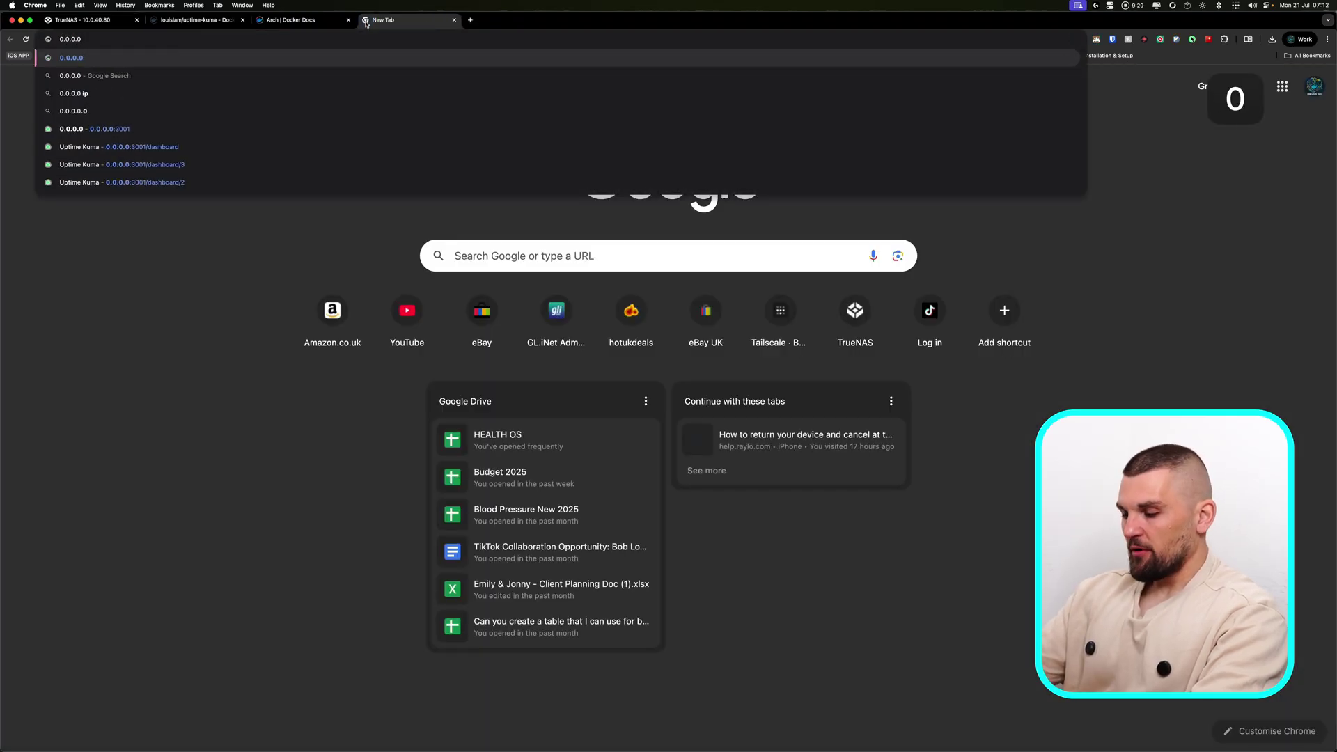
{"action": "type", "text": ":3001"}
{"action": "key", "text": "Return"}
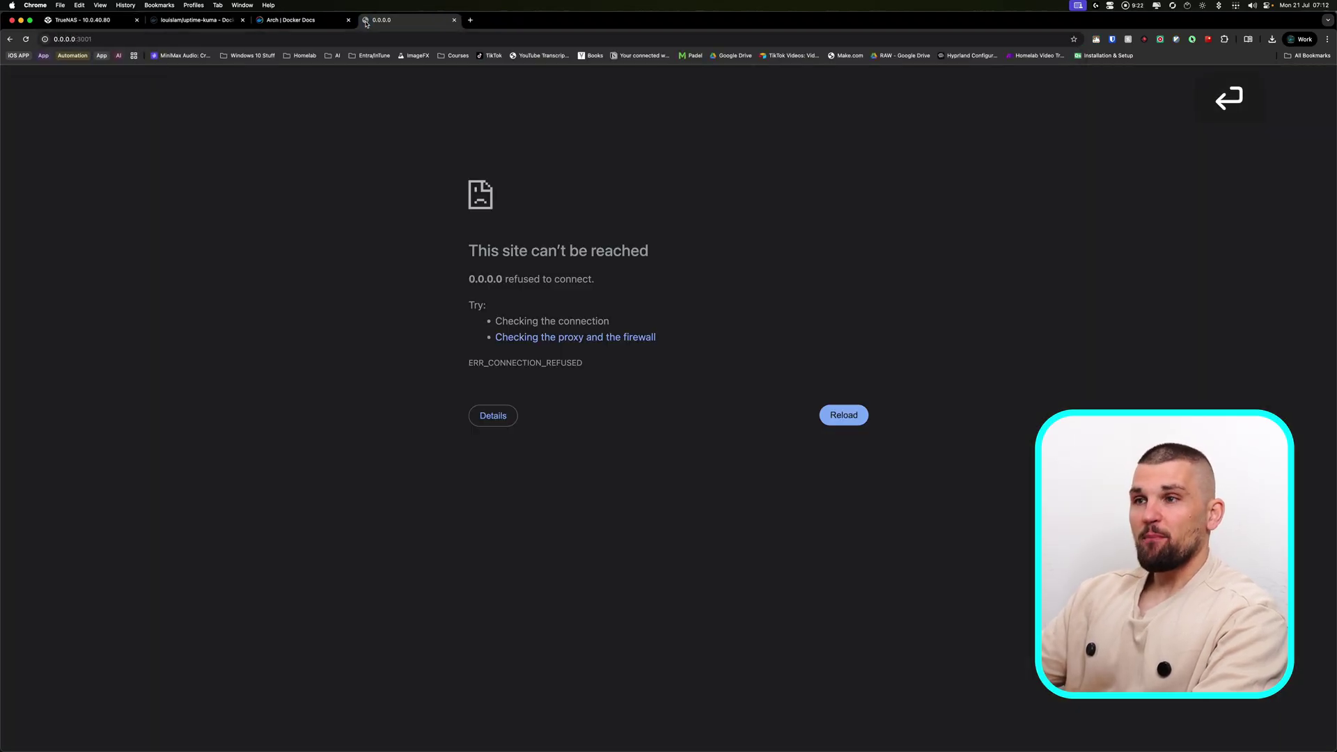
Step: Return to the instance shell and list the container's network addresses with ip a
{"action": "left_click", "coordinate": [326, 22]}
{"action": "left_click", "coordinate": [191, 20]}
{"action": "left_click", "coordinate": [87, 20]}
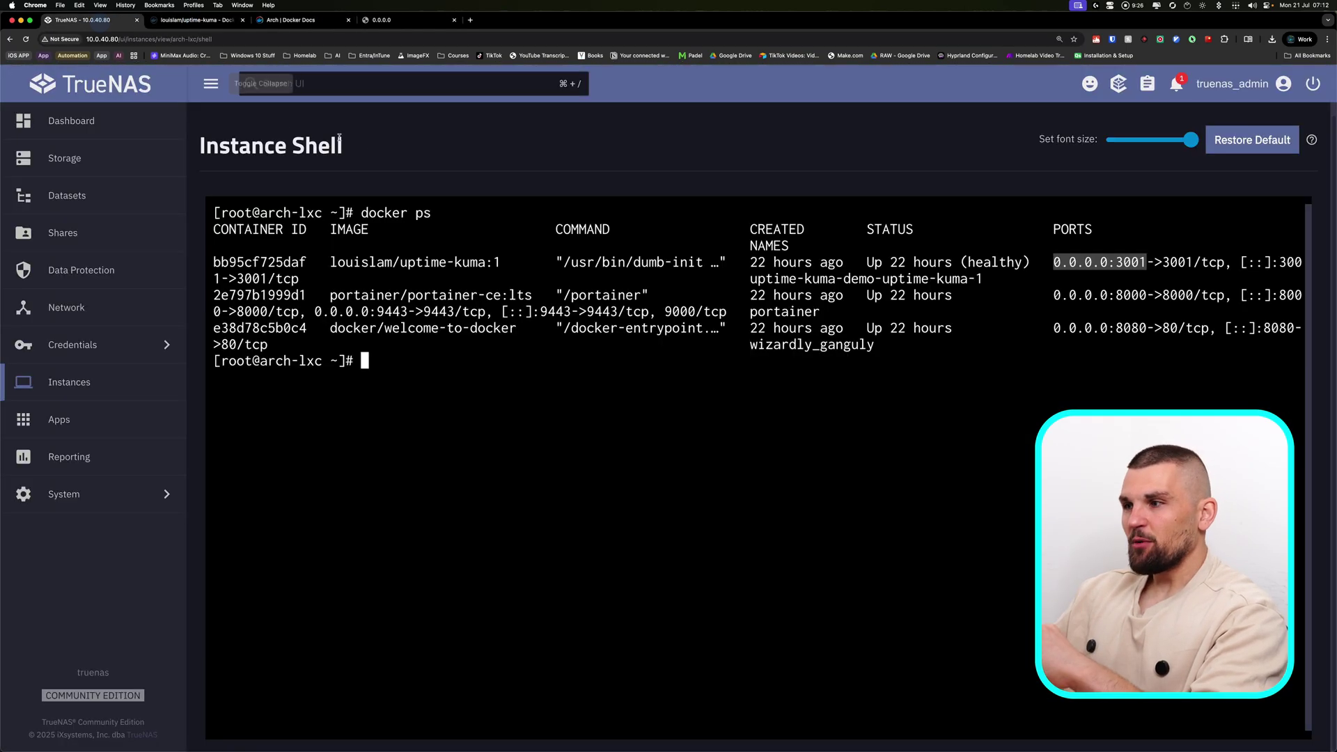
{"action": "type", "text": "ip "}
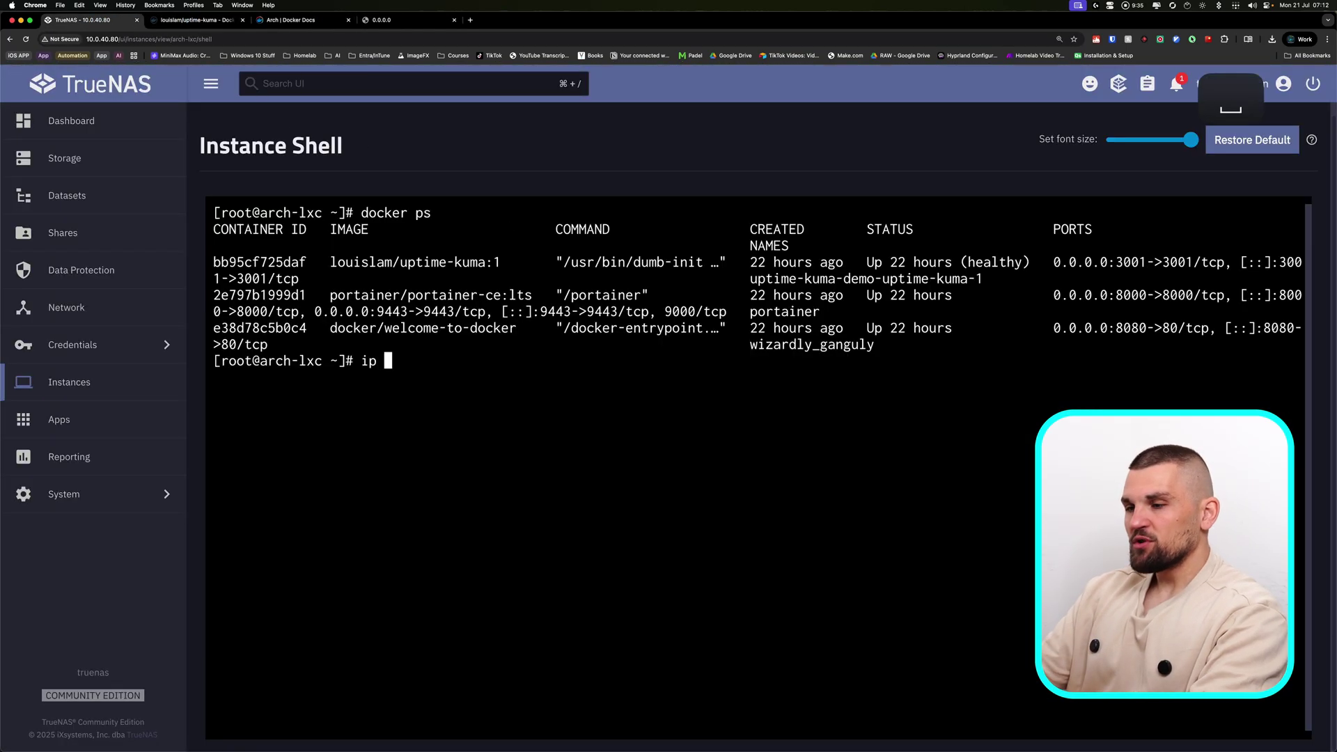
{"action": "type", "text": "a"}
{"action": "key", "text": "Return"}
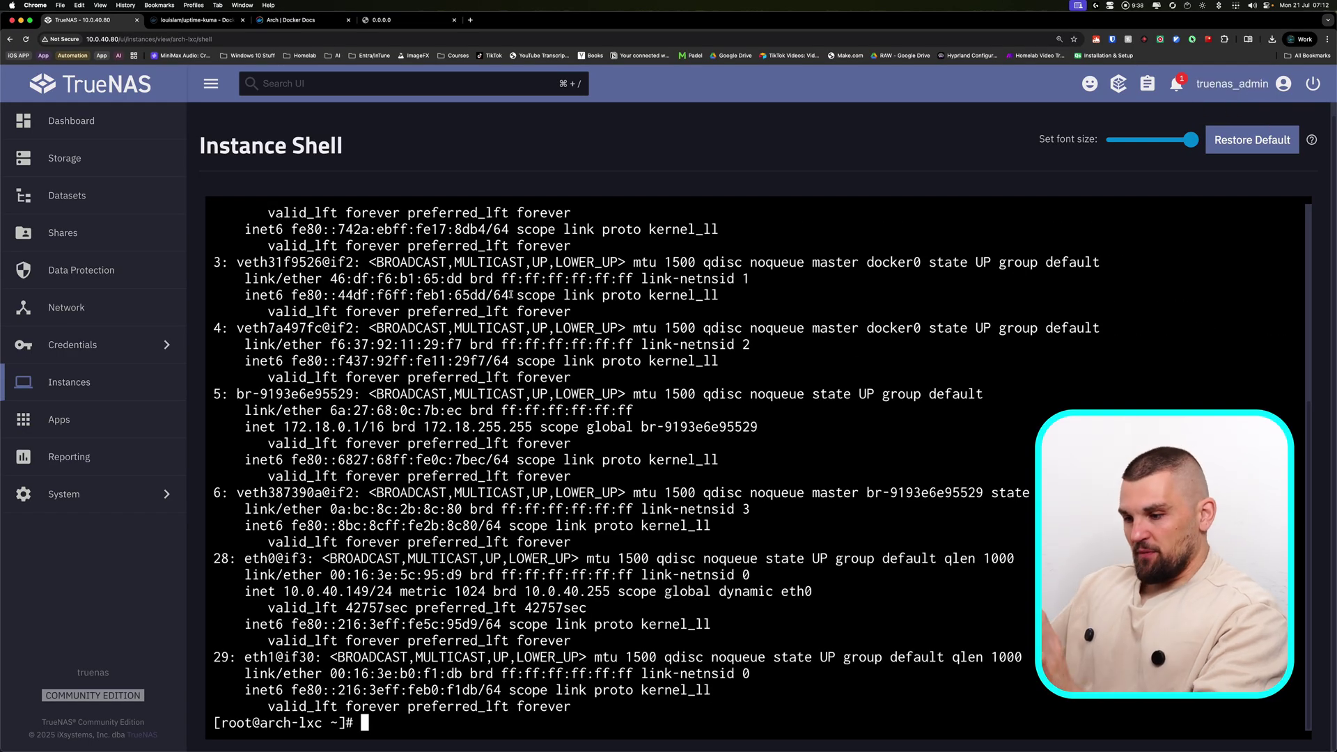
Step: Find the eth0 interface in the ip a output and highlight its lines through the IPv4 address
{"action": "scroll", "coordinate": [508, 295], "scroll_direction": "up", "scroll_amount": 10}
{"action": "scroll", "coordinate": [510, 295], "scroll_direction": "down", "scroll_amount": 3}
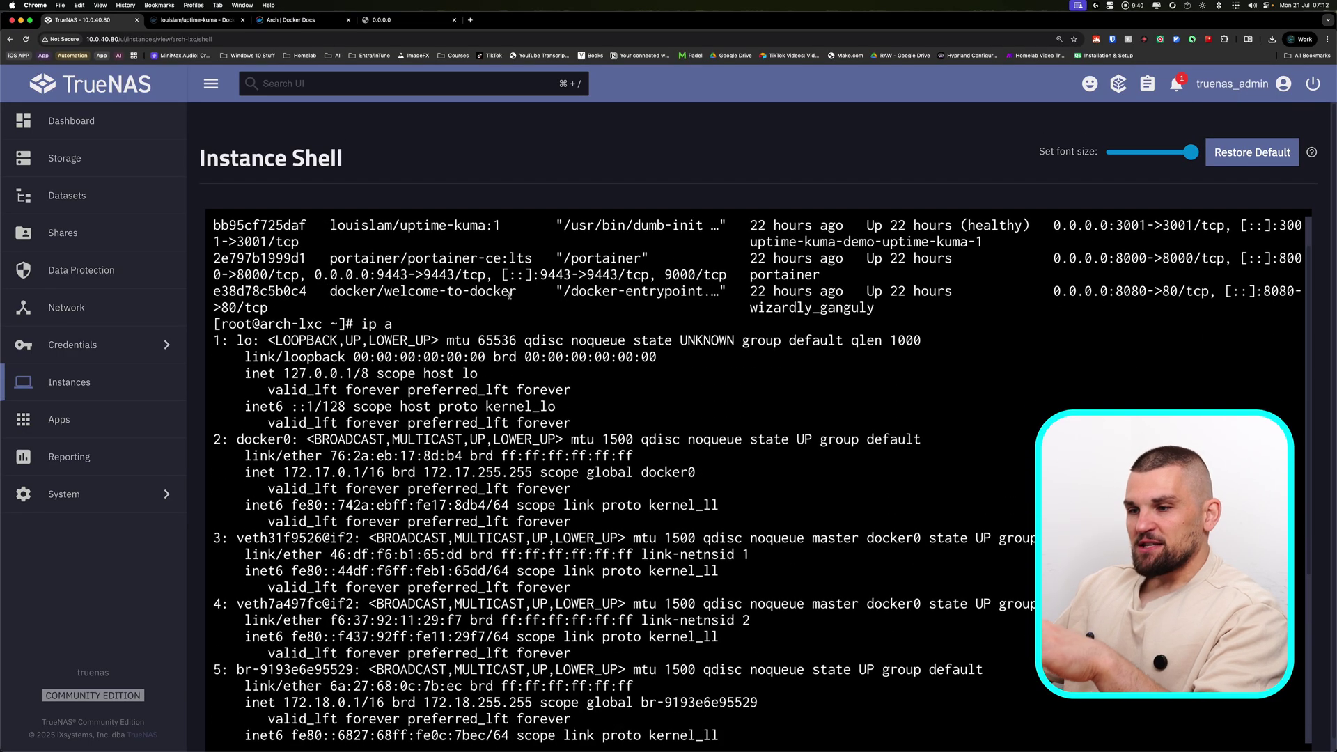
{"action": "scroll", "coordinate": [510, 295], "scroll_direction": "down", "scroll_amount": 5}
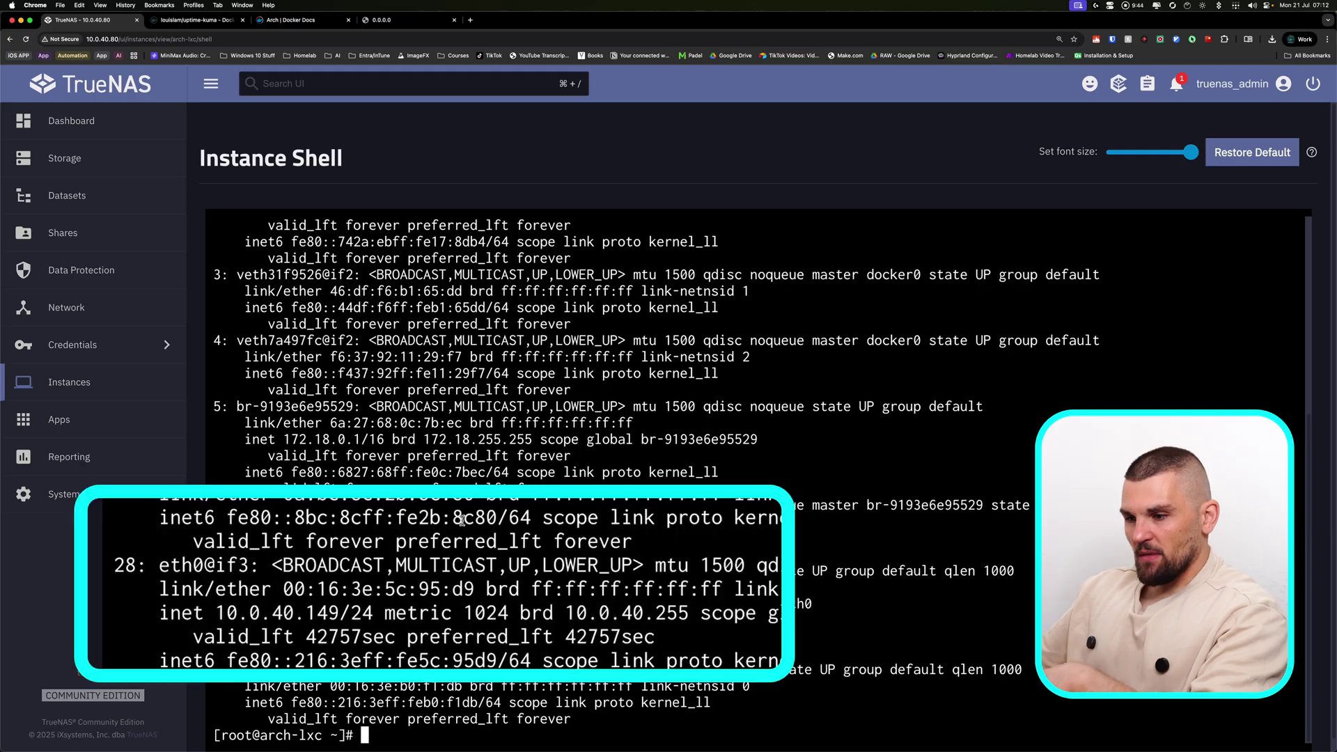
{"action": "mouse_move", "coordinate": [164, 567]}
{"action": "left_mouse_down"}
{"action": "mouse_move", "coordinate": [341, 604]}
{"action": "mouse_move", "coordinate": [327, 618]}
{"action": "left_mouse_up"}
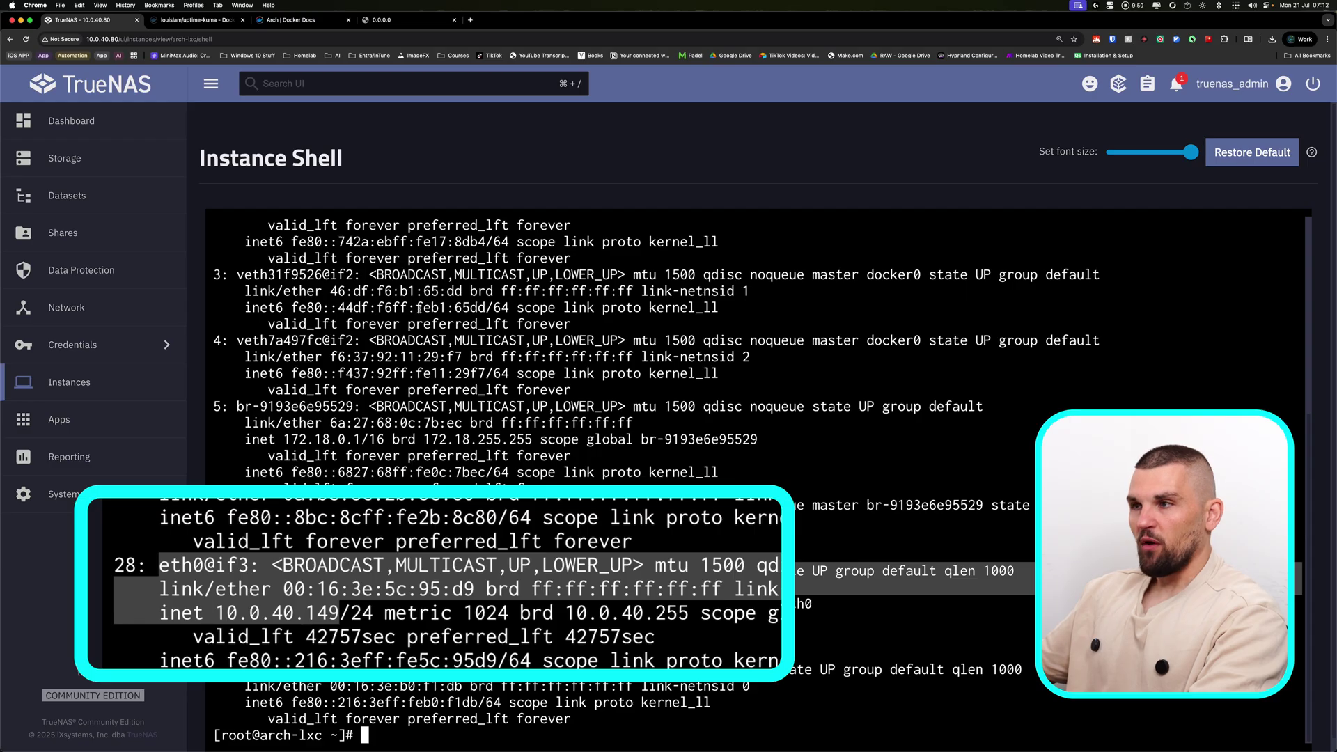
Step: Return to the failed browser tab and open Uptime Kuma's admin setup page at 10.0.40.149:3001
{"action": "left_click", "coordinate": [382, 19]}
{"action": "left_click", "coordinate": [43, 39]}
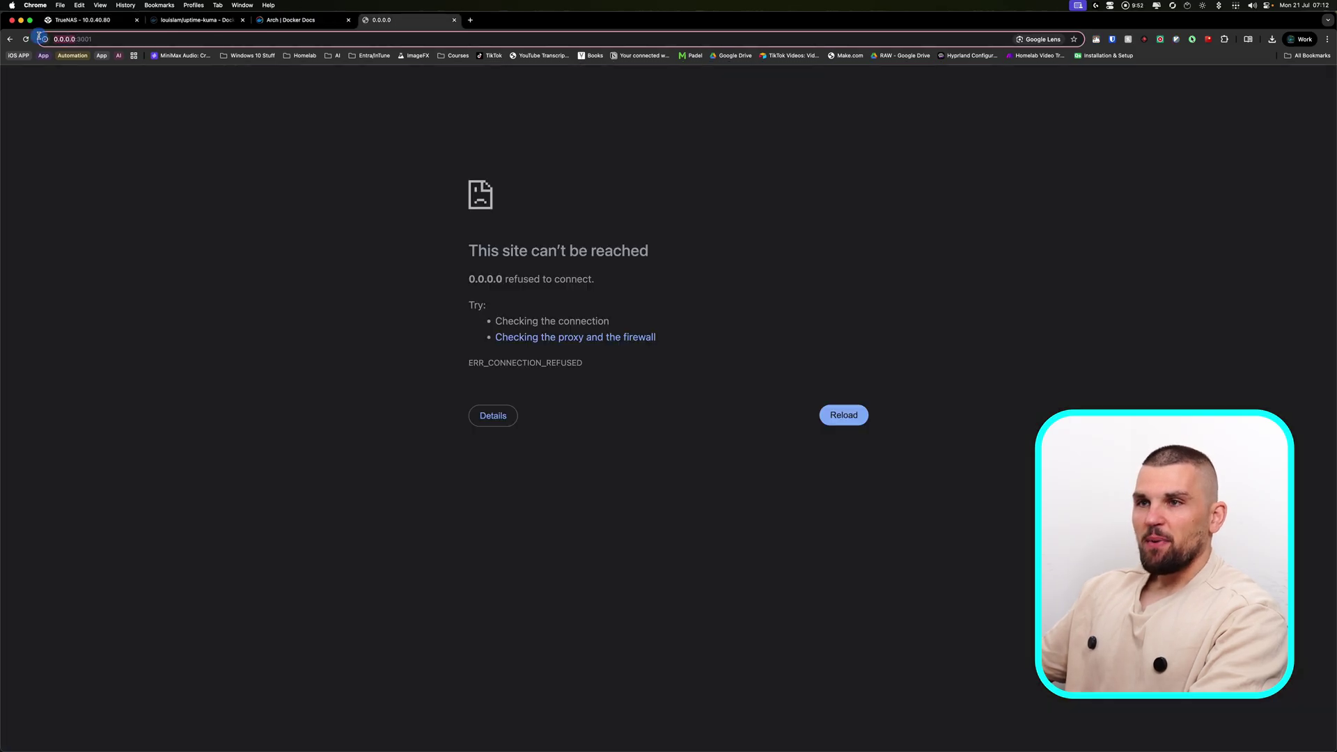
{"action": "type", "text": "10.0.40.14"}
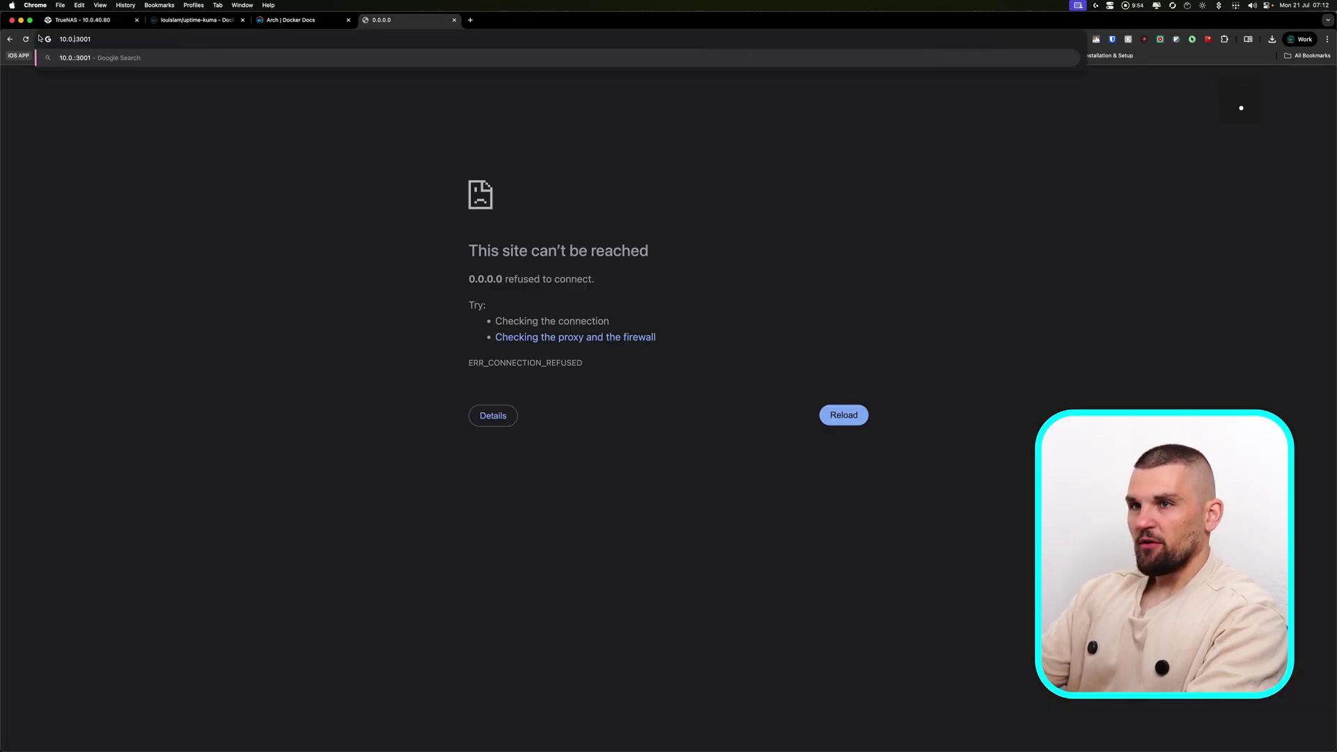
{"action": "key", "text": "Return"}
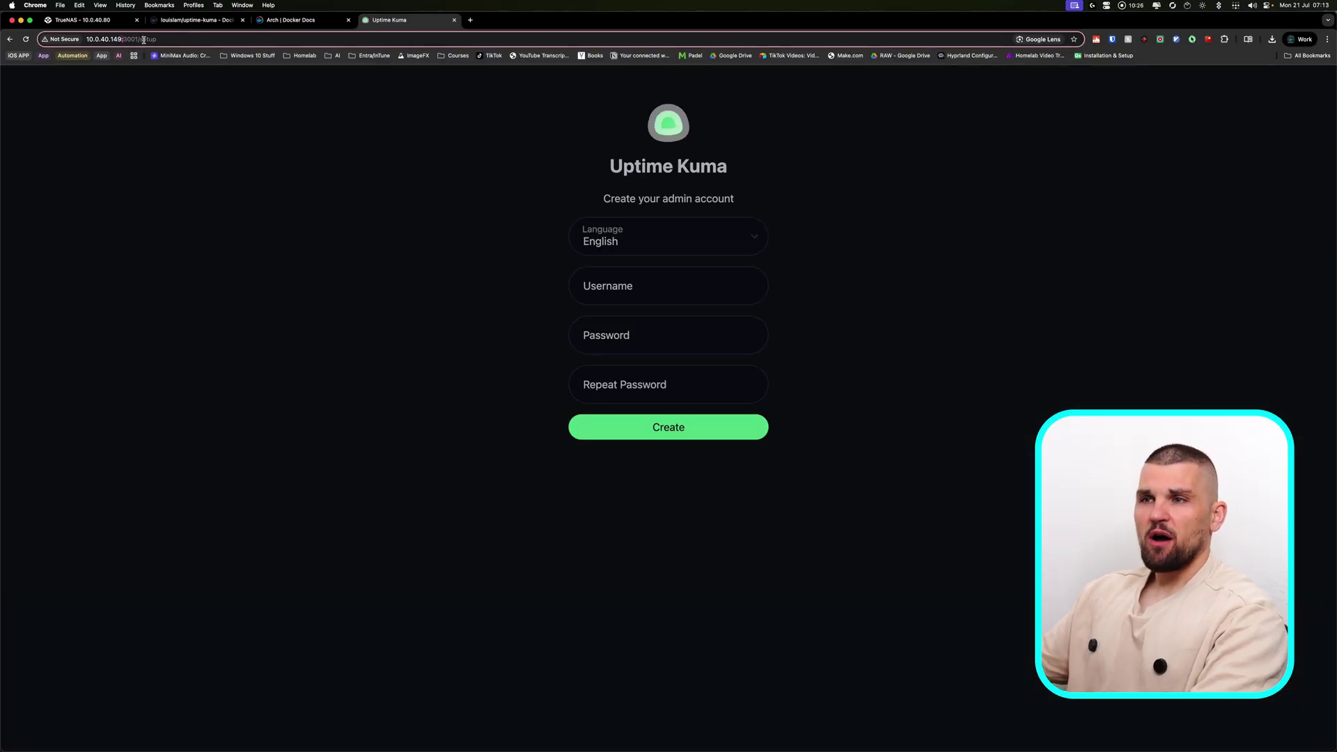
{"action": "left_click", "coordinate": [302, 154]}
{"action": "left_click", "coordinate": [626, 275]}
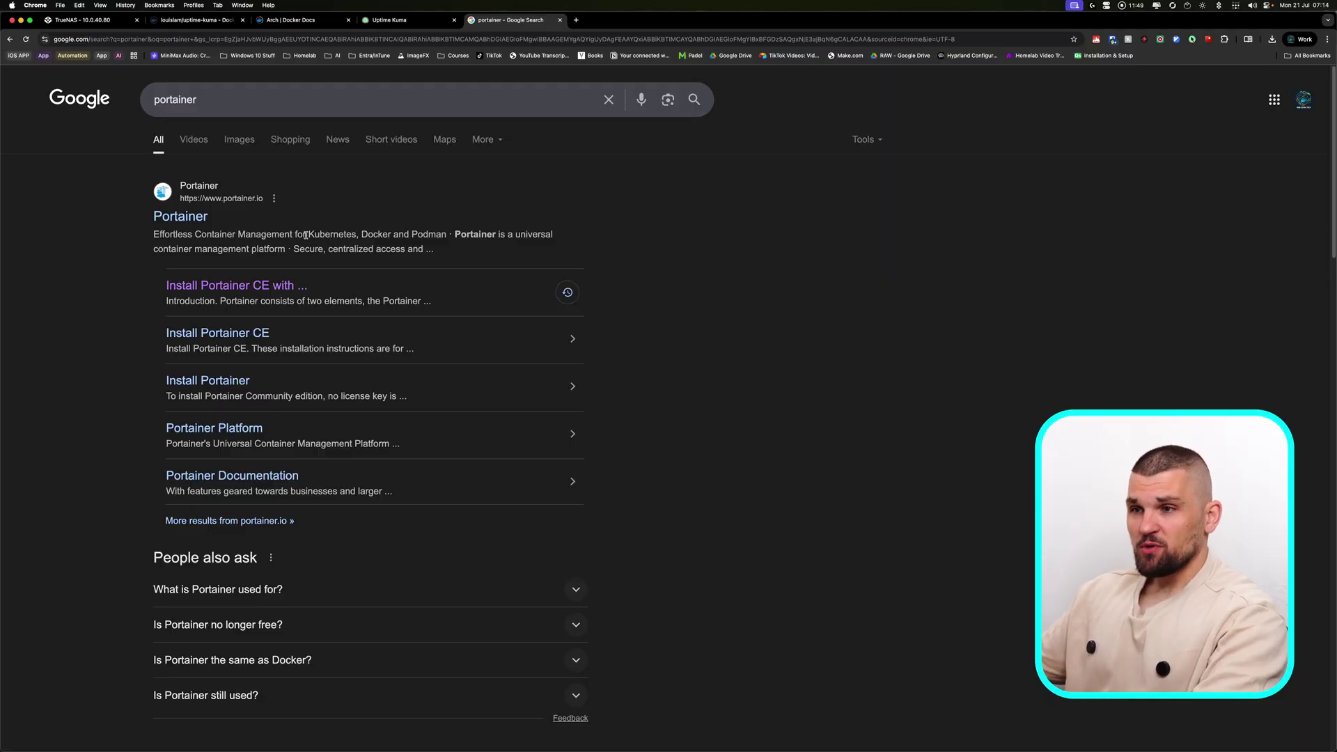
Step: Open the Install Portainer CE with Docker on Linux guide from the search results and go to its Deployment section
{"action": "left_click", "coordinate": [246, 286]}
{"action": "left_click_drag", "start_coordinate": [896, 184], "coordinate": [438, 189]}
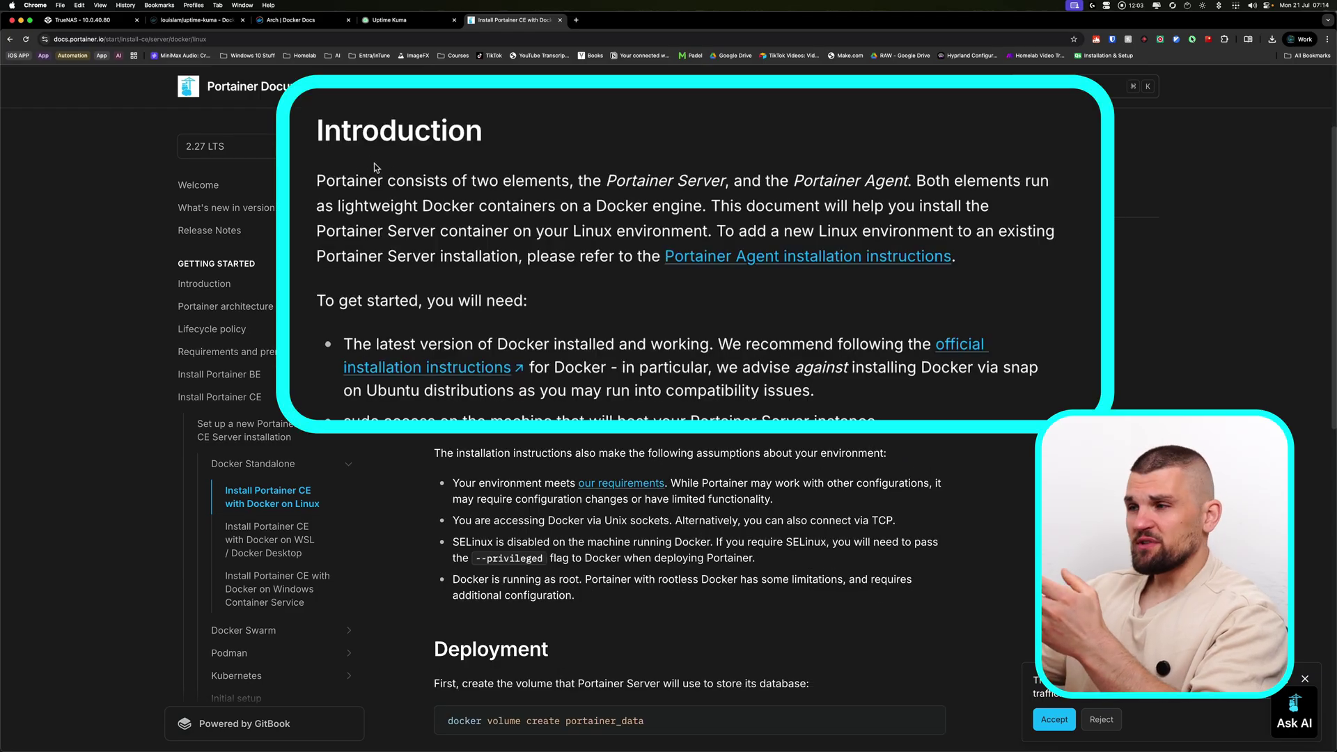
{"action": "scroll", "coordinate": [536, 334], "scroll_direction": "down", "scroll_amount": 3}
{"action": "scroll", "coordinate": [464, 179], "scroll_direction": "down", "scroll_amount": 5}
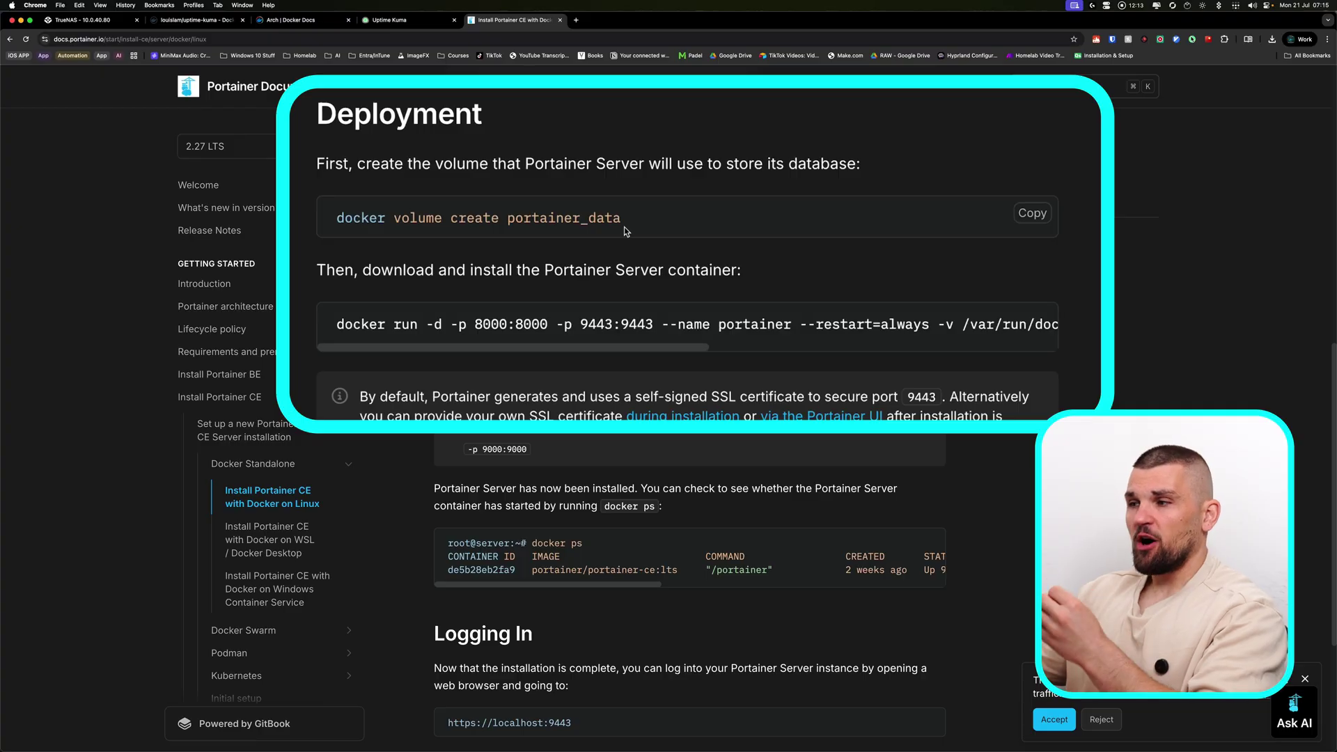
Step: Copy the docker volume create portainer_data command from the guide and run it in the instance shell
{"action": "left_click_drag", "start_coordinate": [507, 218], "coordinate": [604, 220]}
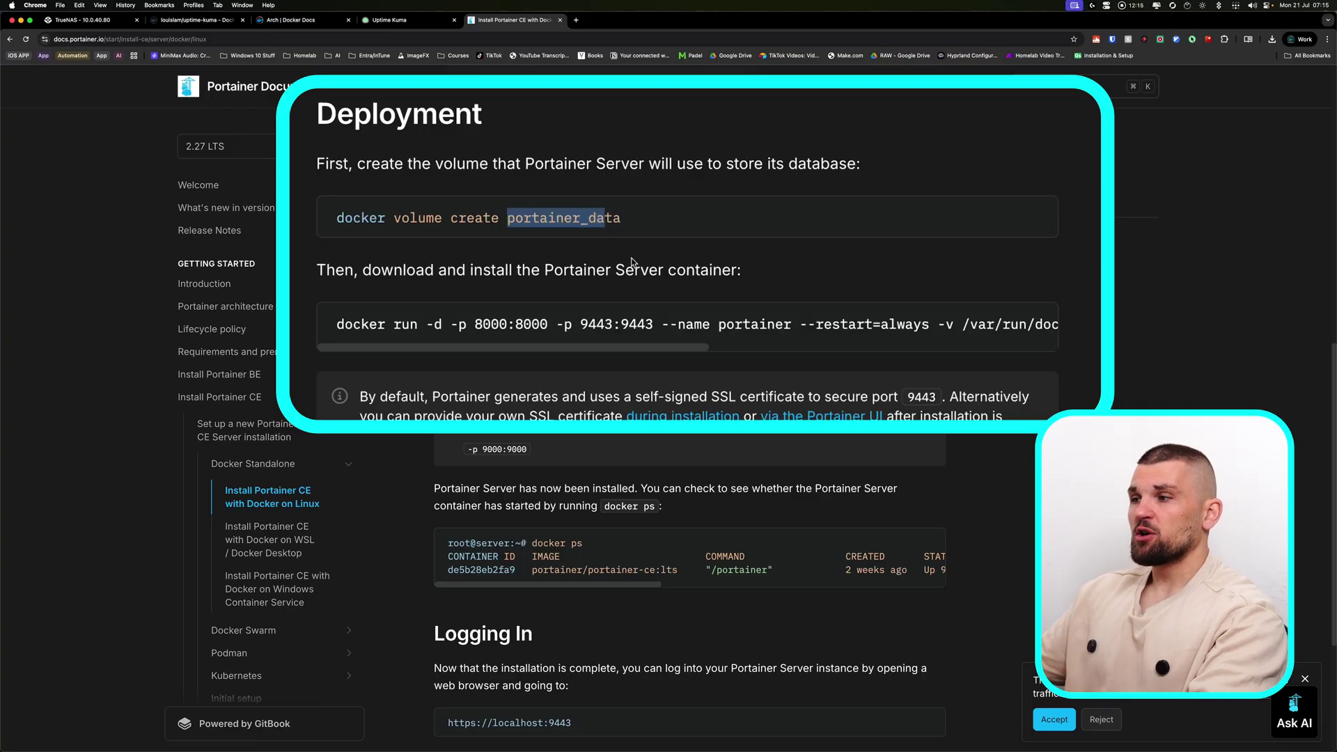
{"action": "left_click", "coordinate": [636, 237]}
{"action": "left_click", "coordinate": [1024, 220]}
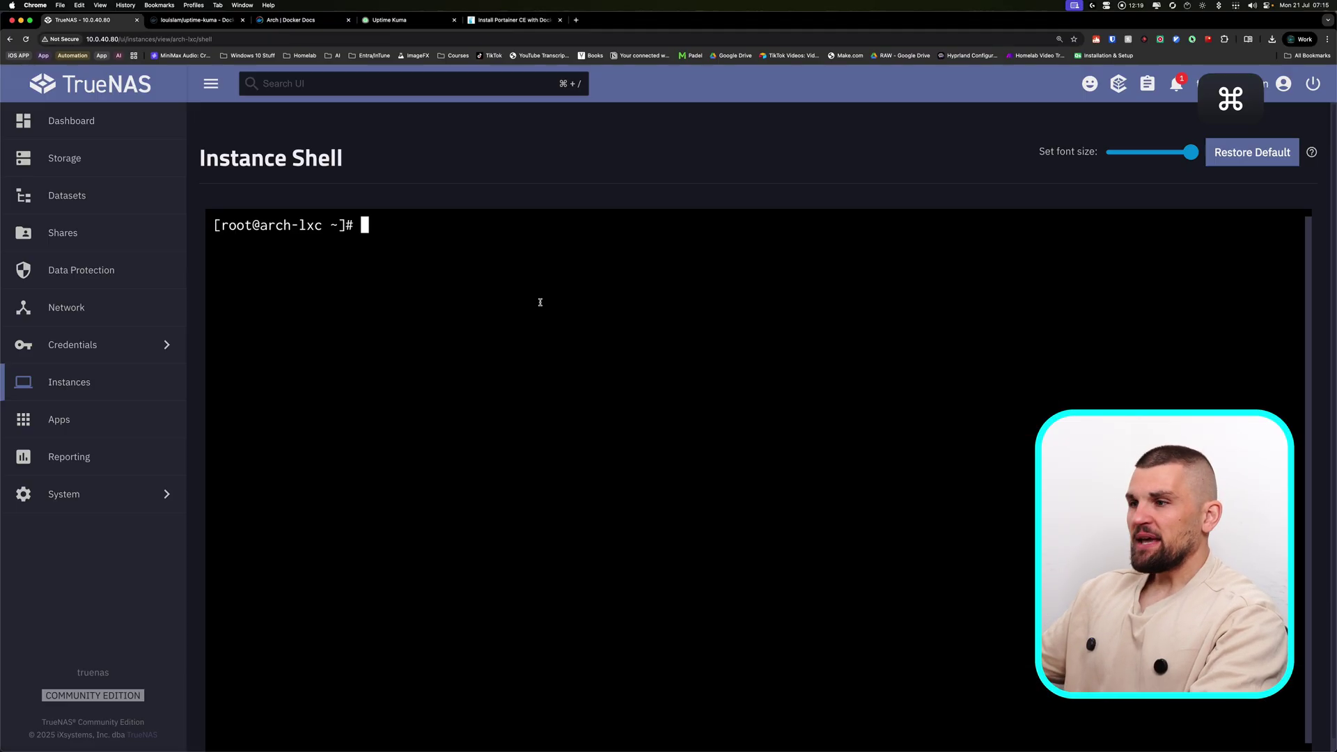
{"action": "key", "text": "super+v"}
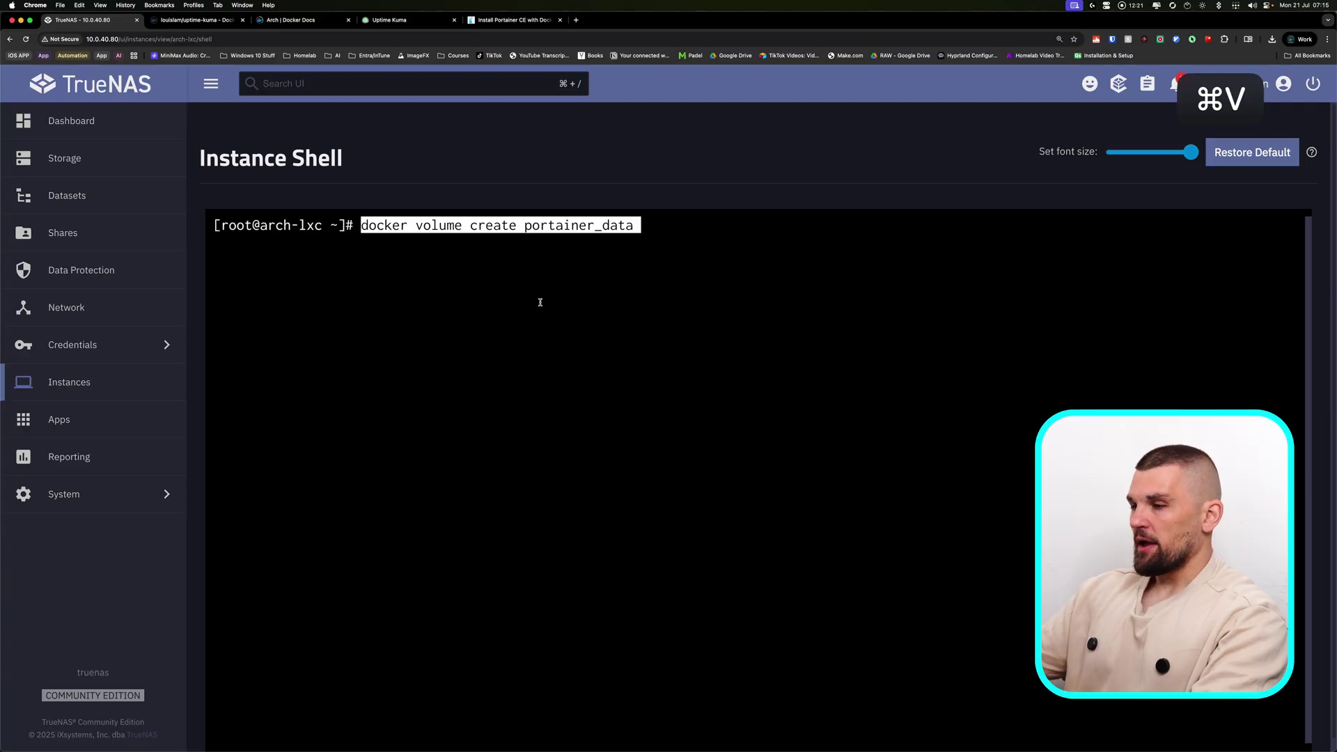
{"action": "key", "text": "Right"}
{"action": "key", "text": "Return"}
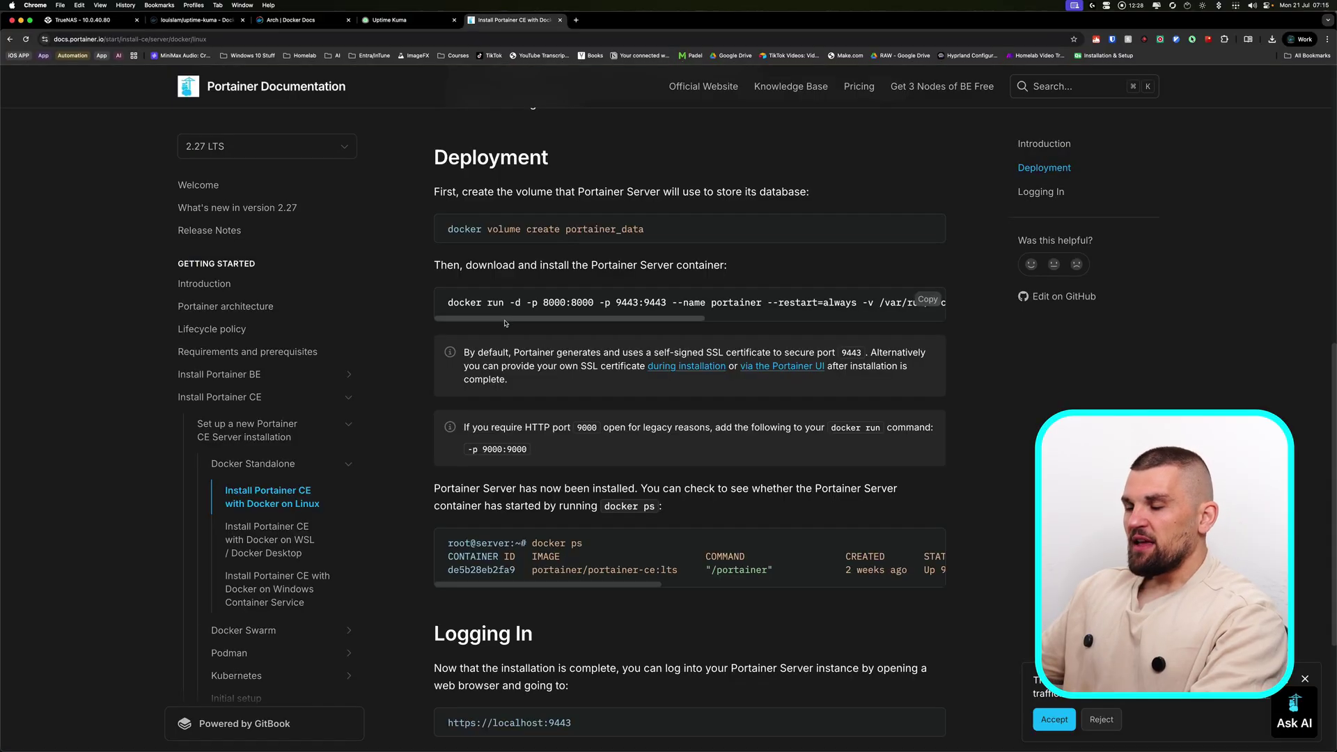
Step: Review the guide's Portainer Server docker run command and try to run it in the instance shell with ports 8000:8000 and 9443:9443
{"action": "left_click_drag", "start_coordinate": [583, 320], "coordinate": [470, 312]}
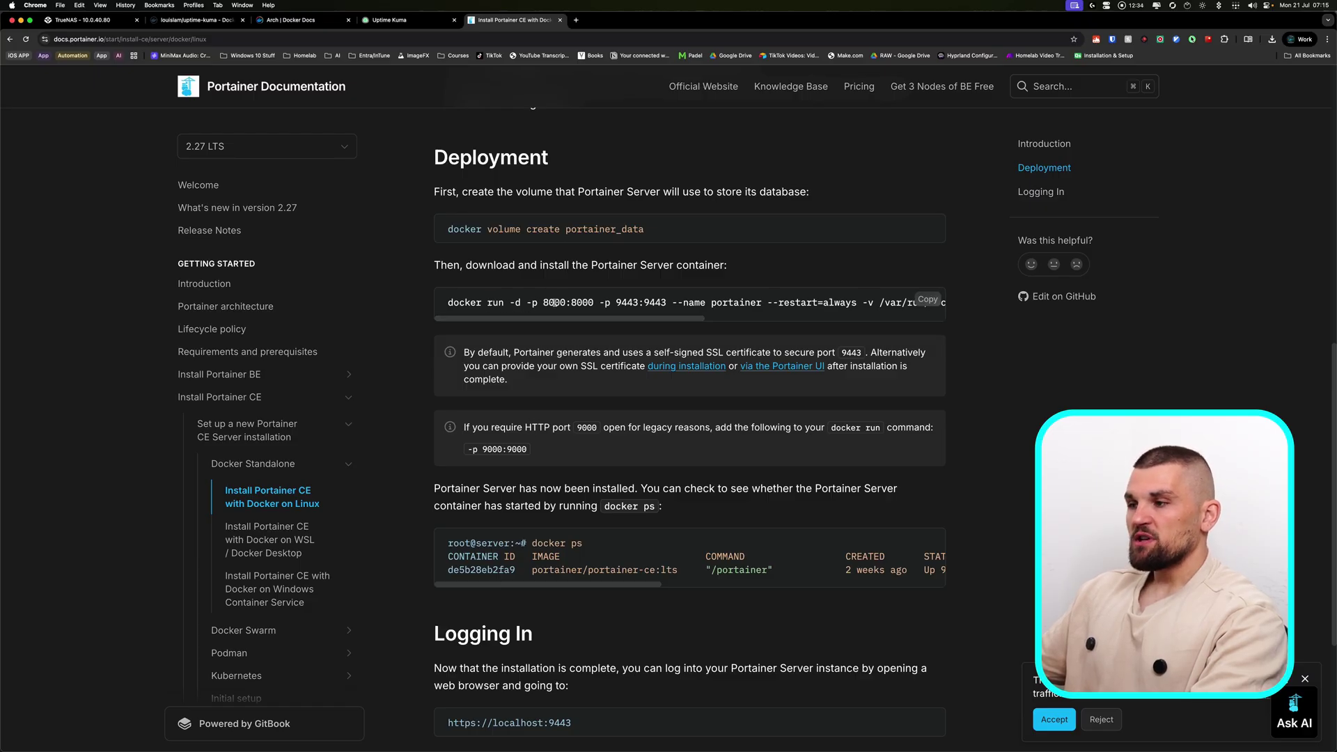
{"action": "scroll", "coordinate": [597, 318], "scroll_direction": "right", "scroll_amount": 2}
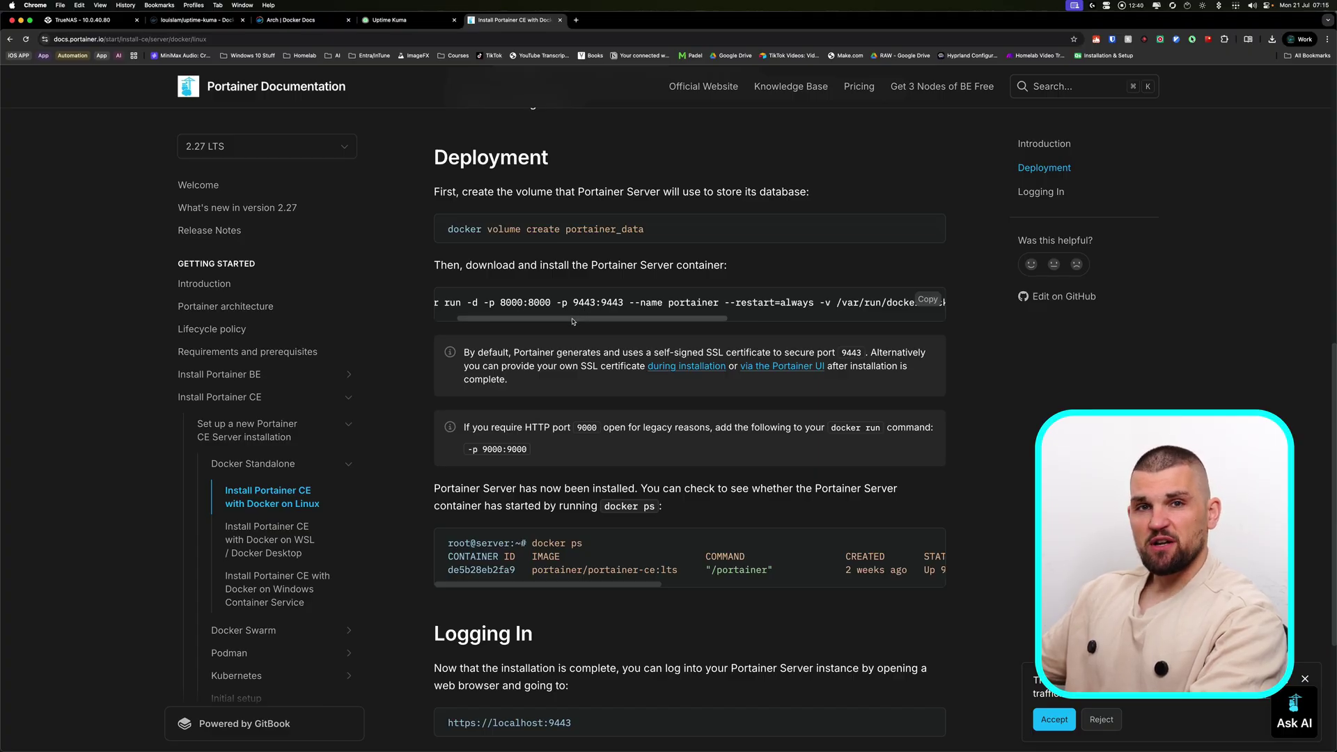
{"action": "left_click_drag", "start_coordinate": [593, 321], "coordinate": [667, 321]}
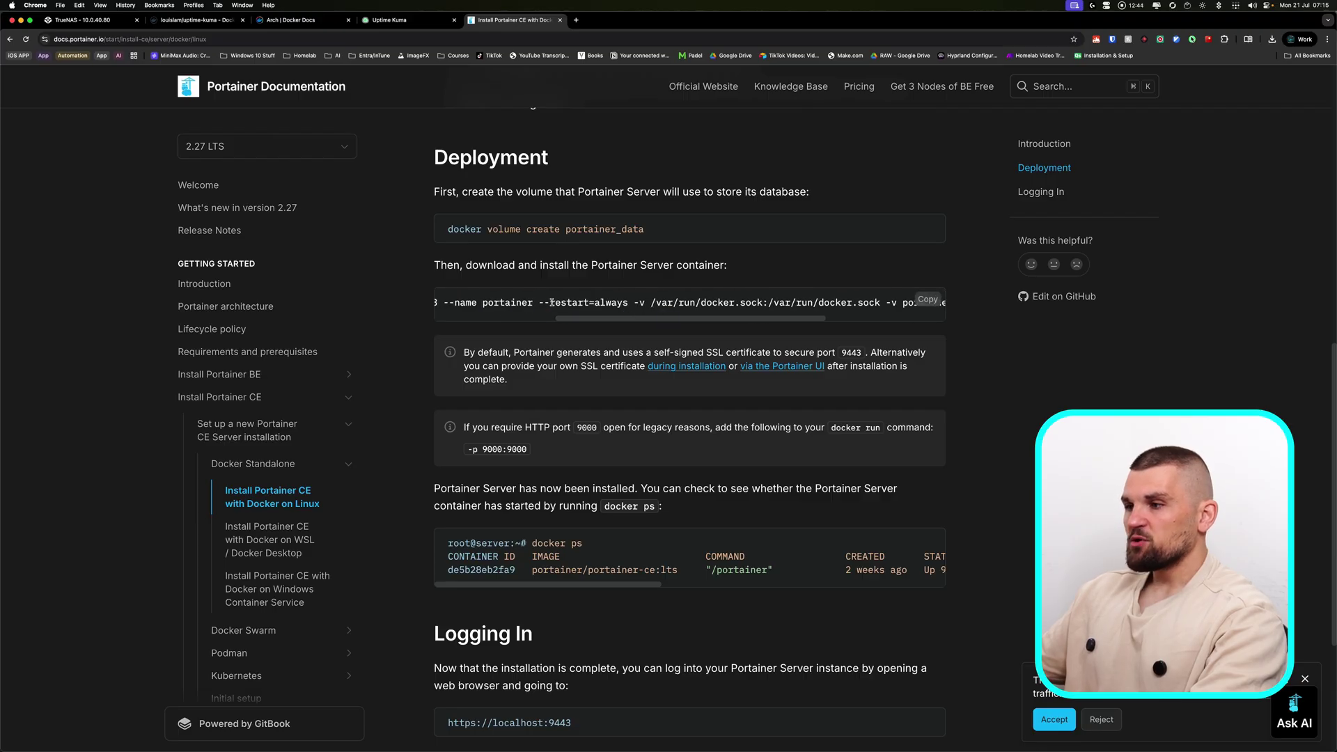
{"action": "scroll", "coordinate": [612, 321], "scroll_direction": "right", "scroll_amount": 4}
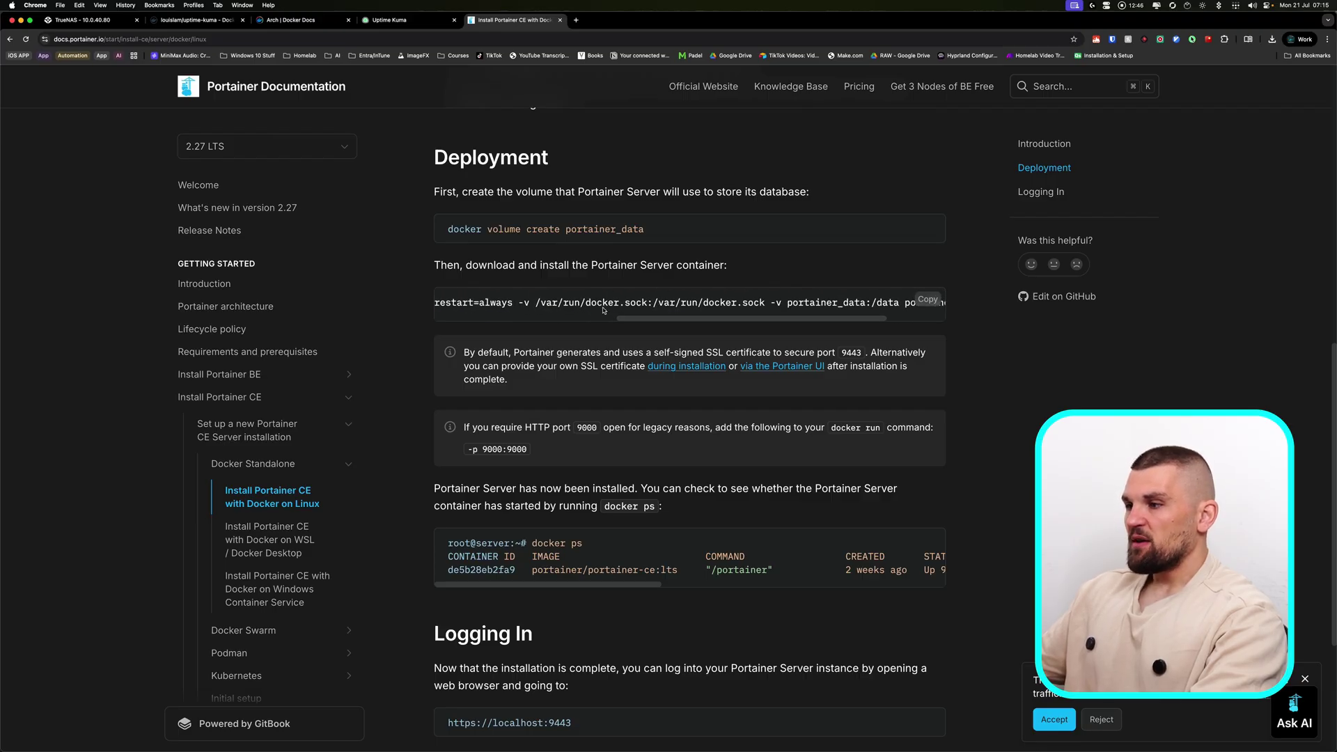
{"action": "left_click_drag", "start_coordinate": [738, 321], "coordinate": [818, 325]}
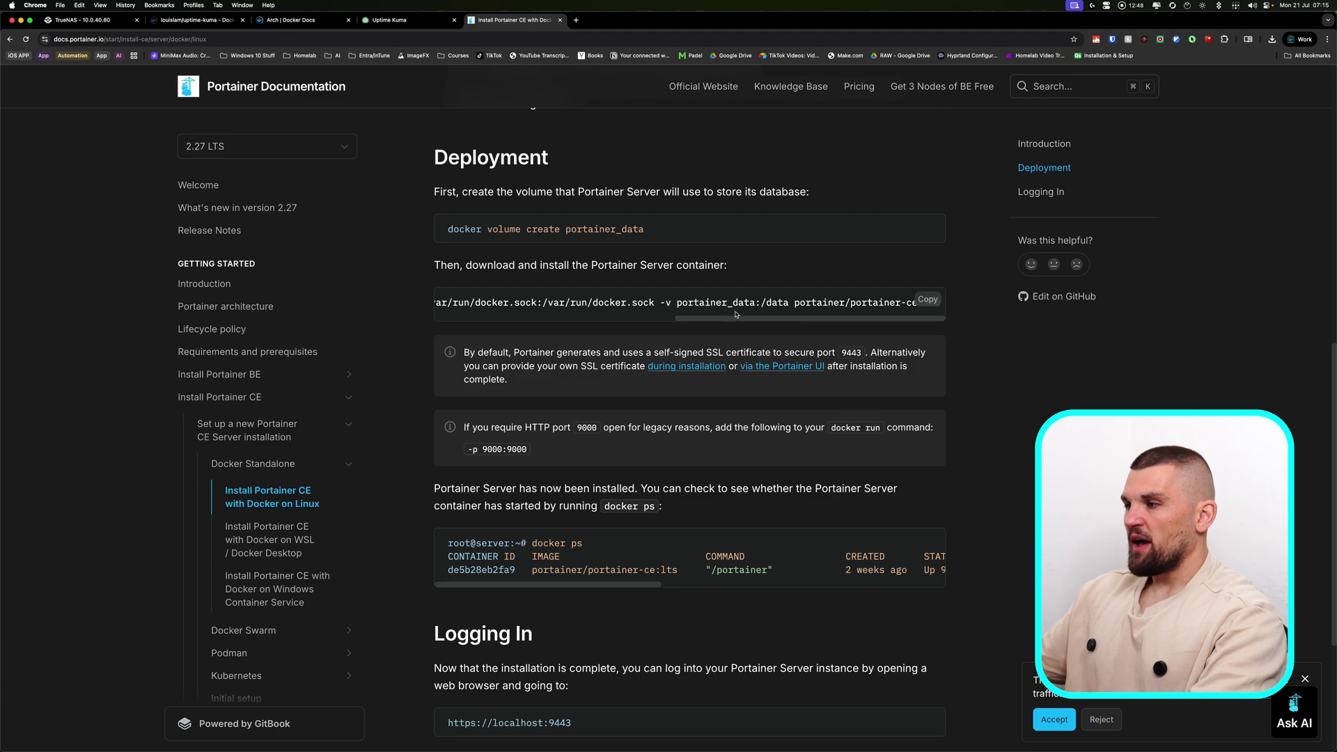
{"action": "left_click_drag", "start_coordinate": [676, 304], "coordinate": [749, 311]}
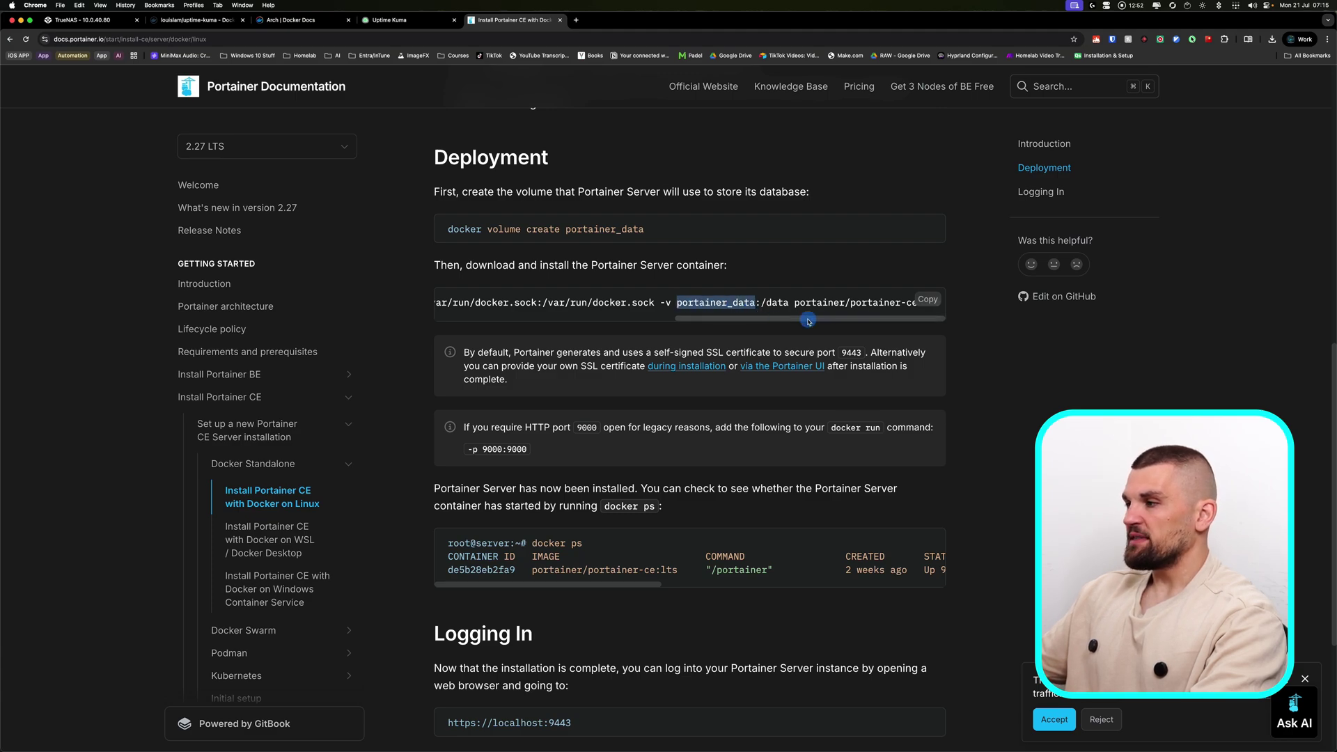
{"action": "left_click", "coordinate": [928, 300]}
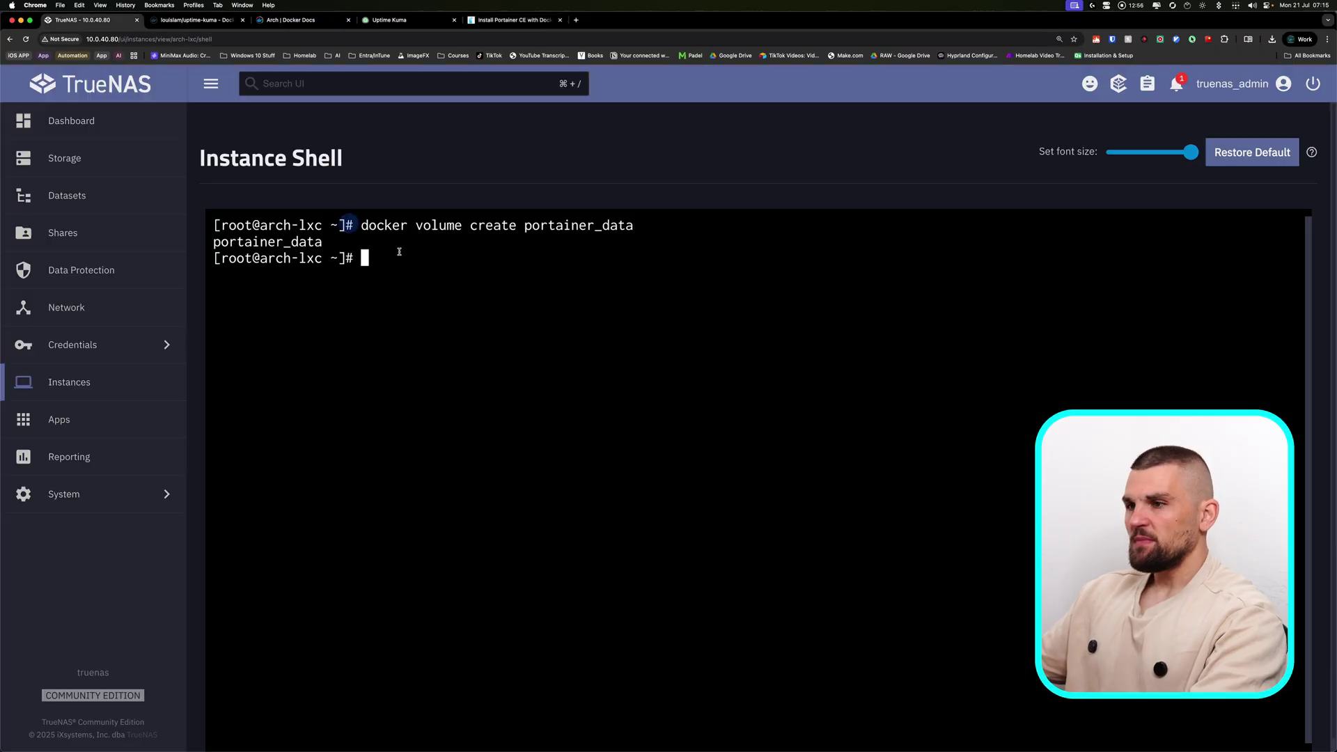
{"action": "key", "text": "super+v"}
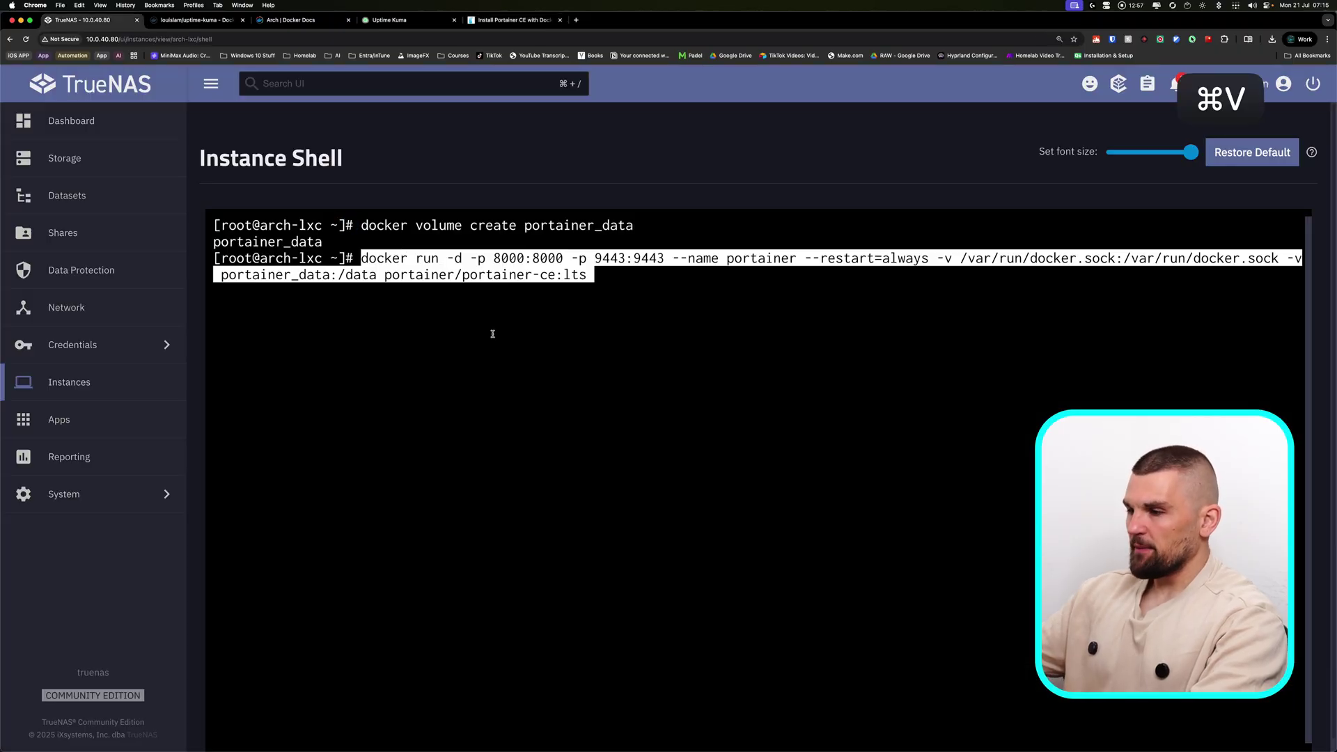
{"action": "key", "text": "Right"}
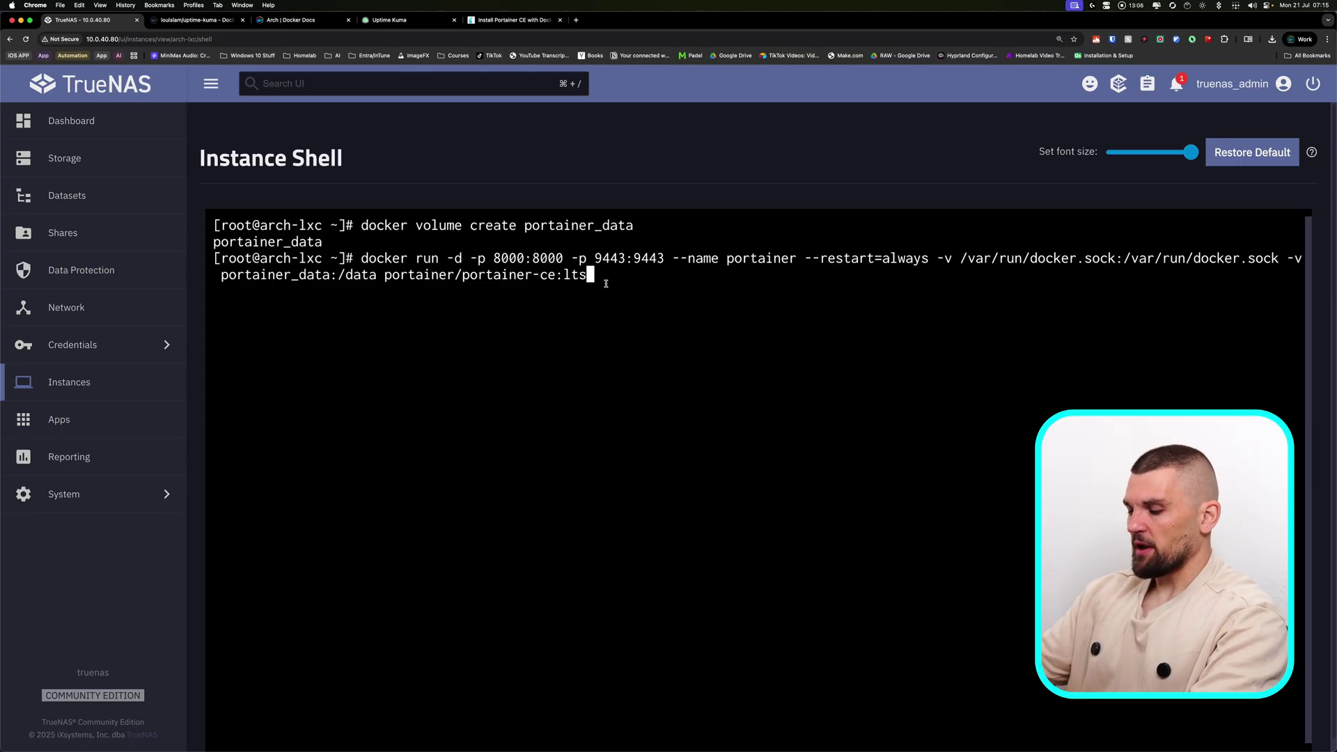
{"action": "key", "text": "Return"}
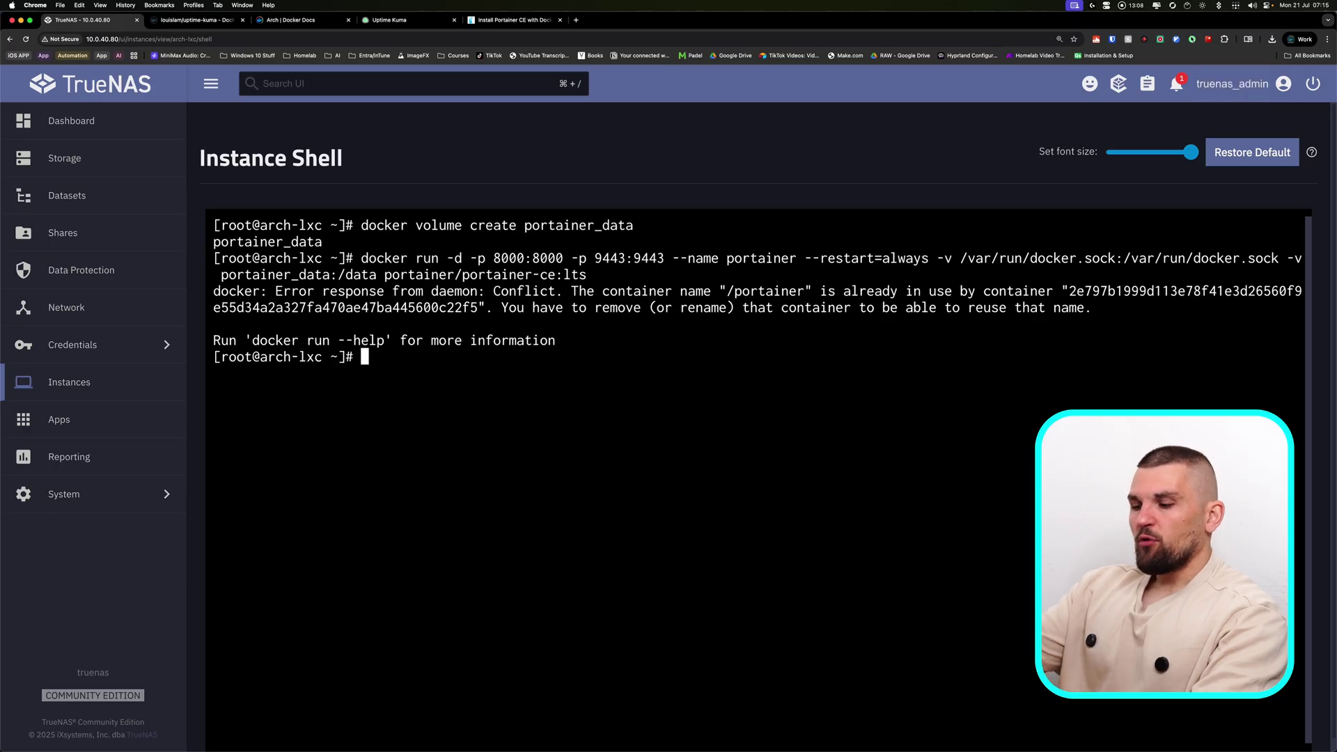
Step: List the running containers with docker ps and highlight the published HTTPS port mapping of the portainer container
{"action": "type", "text": "docker ps"}
{"action": "key", "text": "Return"}
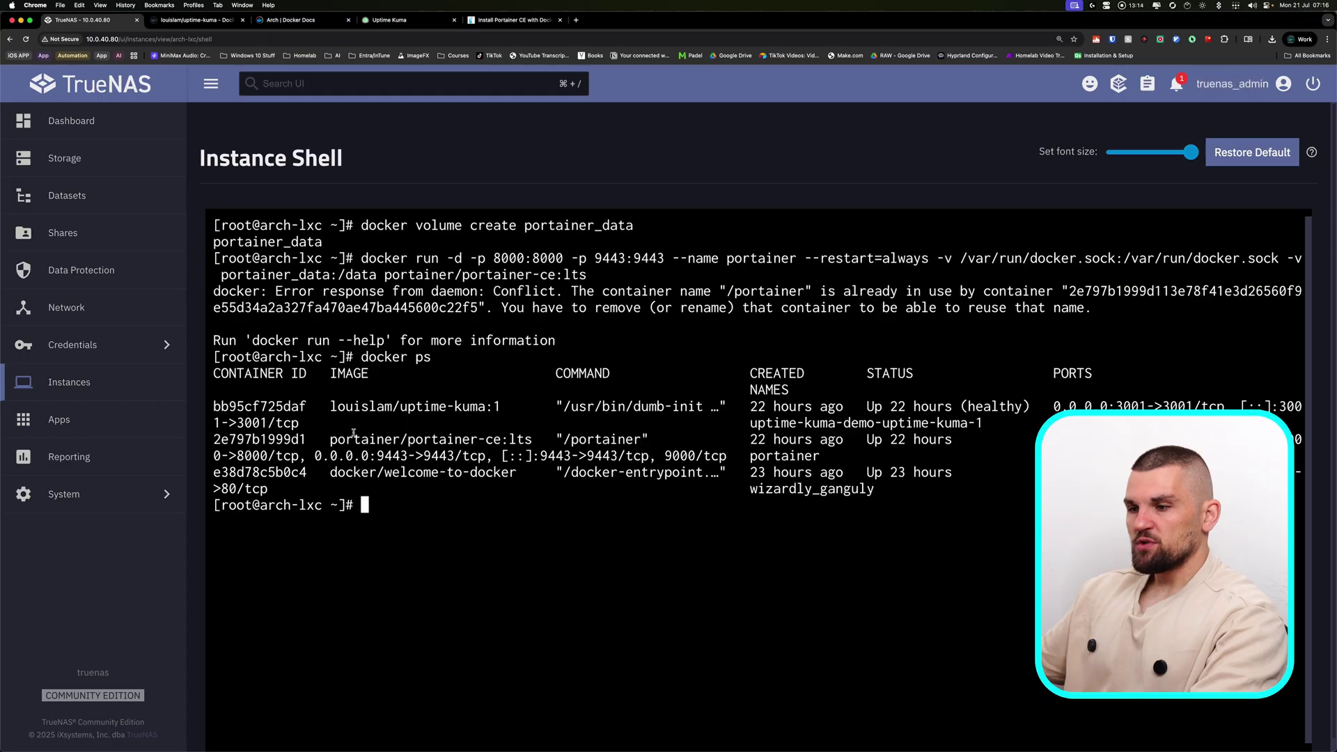
{"action": "left_click_drag", "start_coordinate": [330, 441], "coordinate": [616, 457]}
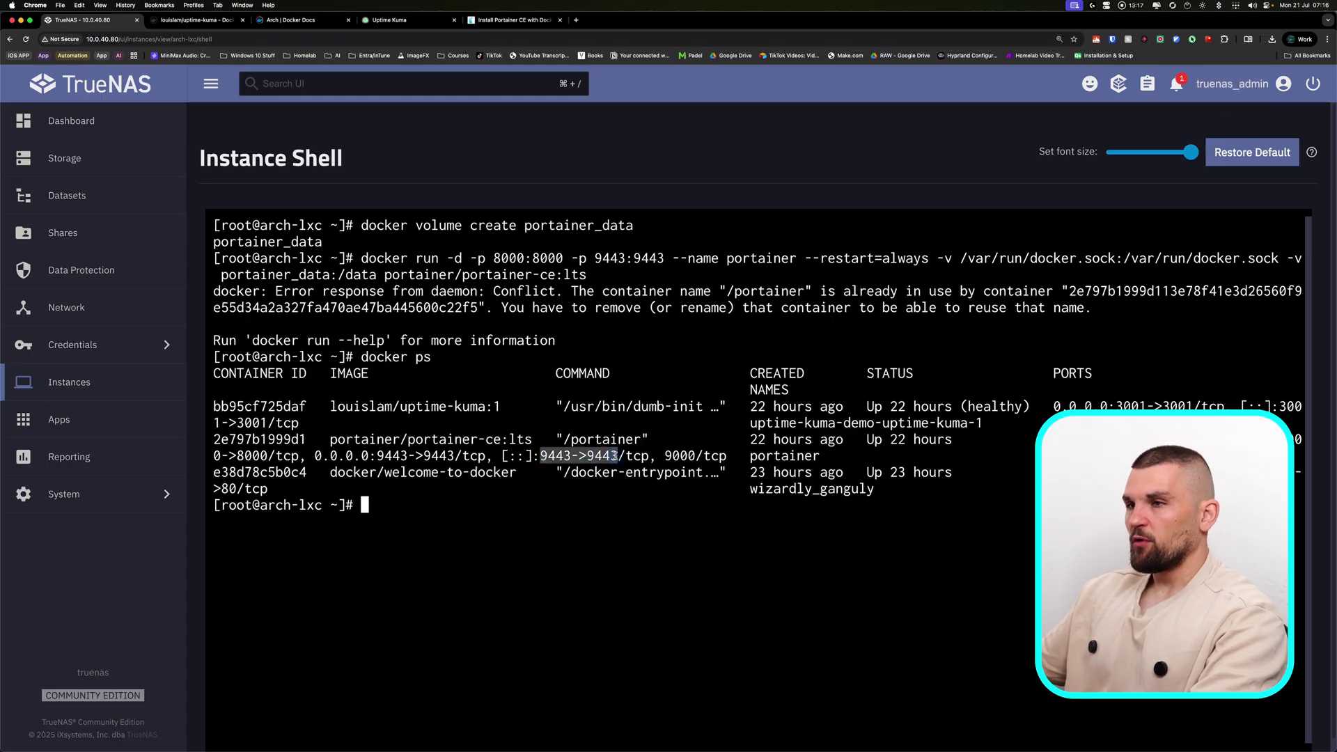
Step: Replace the port and path in the Uptime Kuma tab's address to open Portainer at 10.0.40.149:9443
{"action": "left_click", "coordinate": [402, 19]}
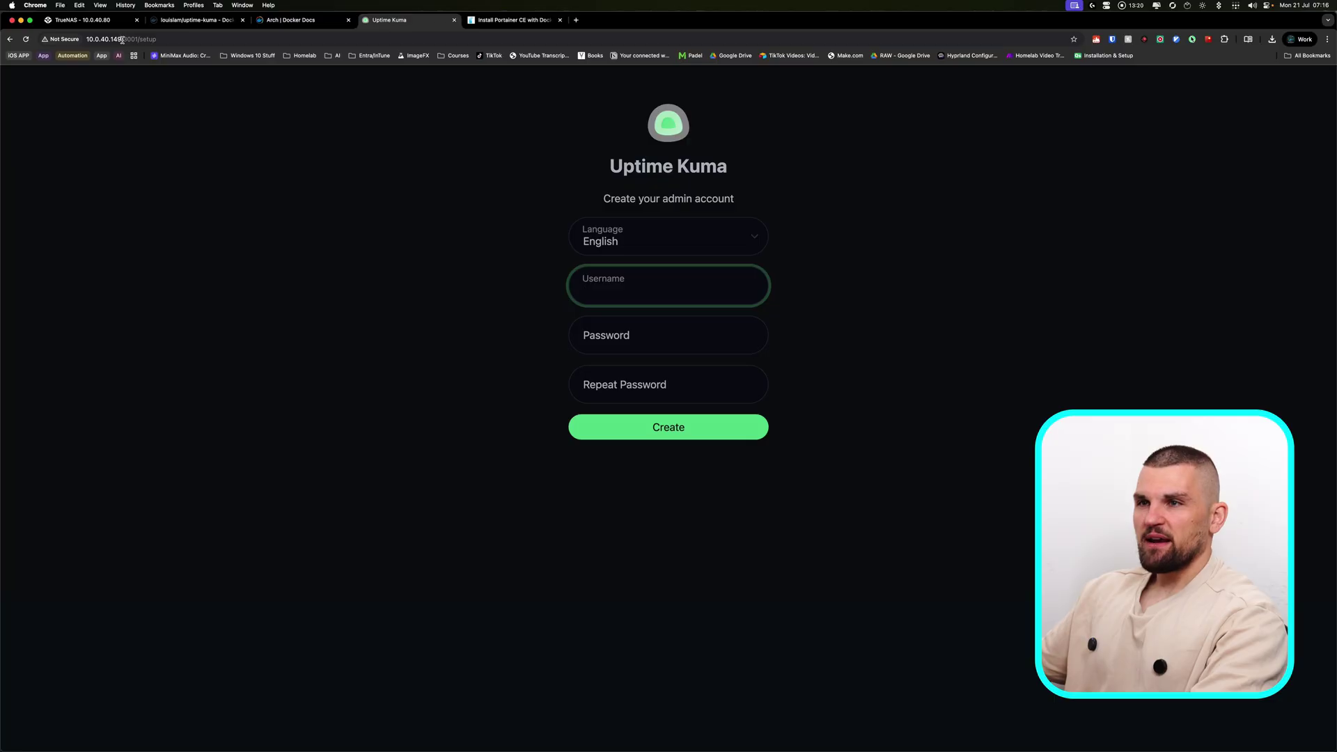
{"action": "left_click_drag", "start_coordinate": [122, 40], "coordinate": [143, 42]}
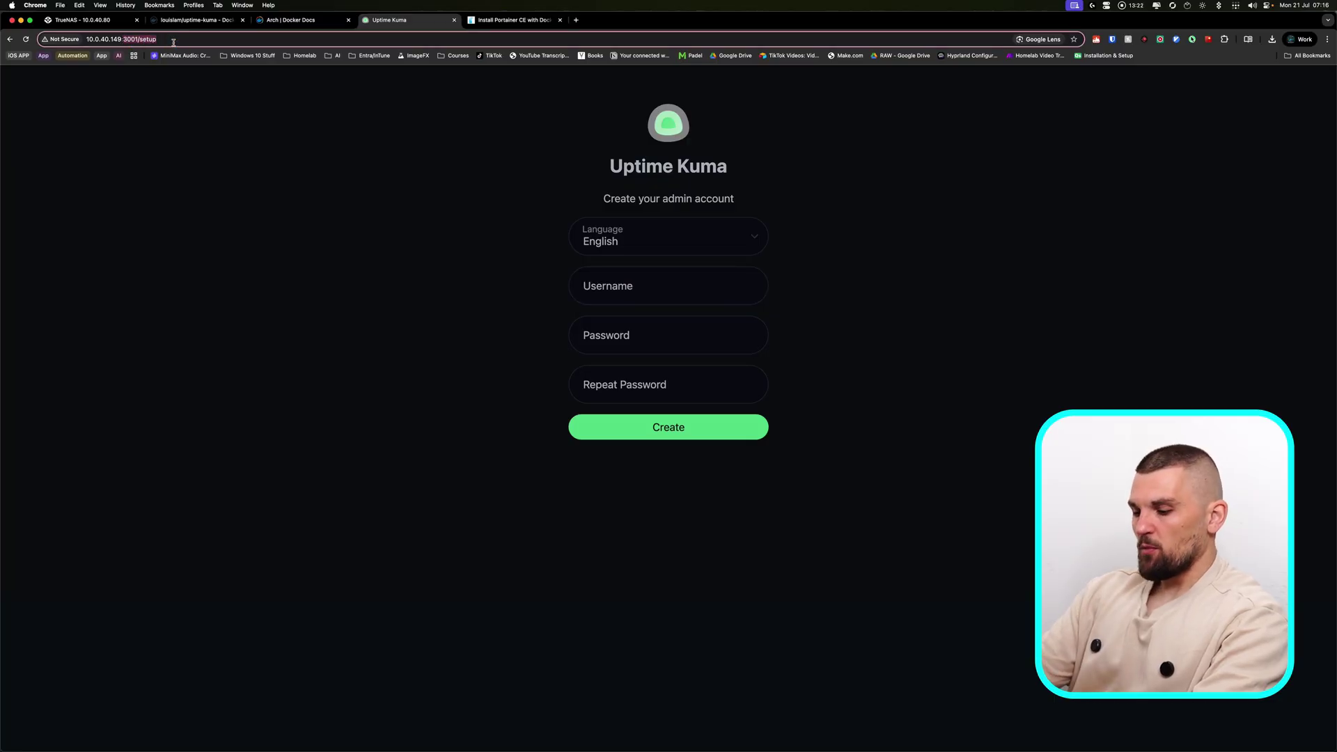
{"action": "type", "text": "9443"}
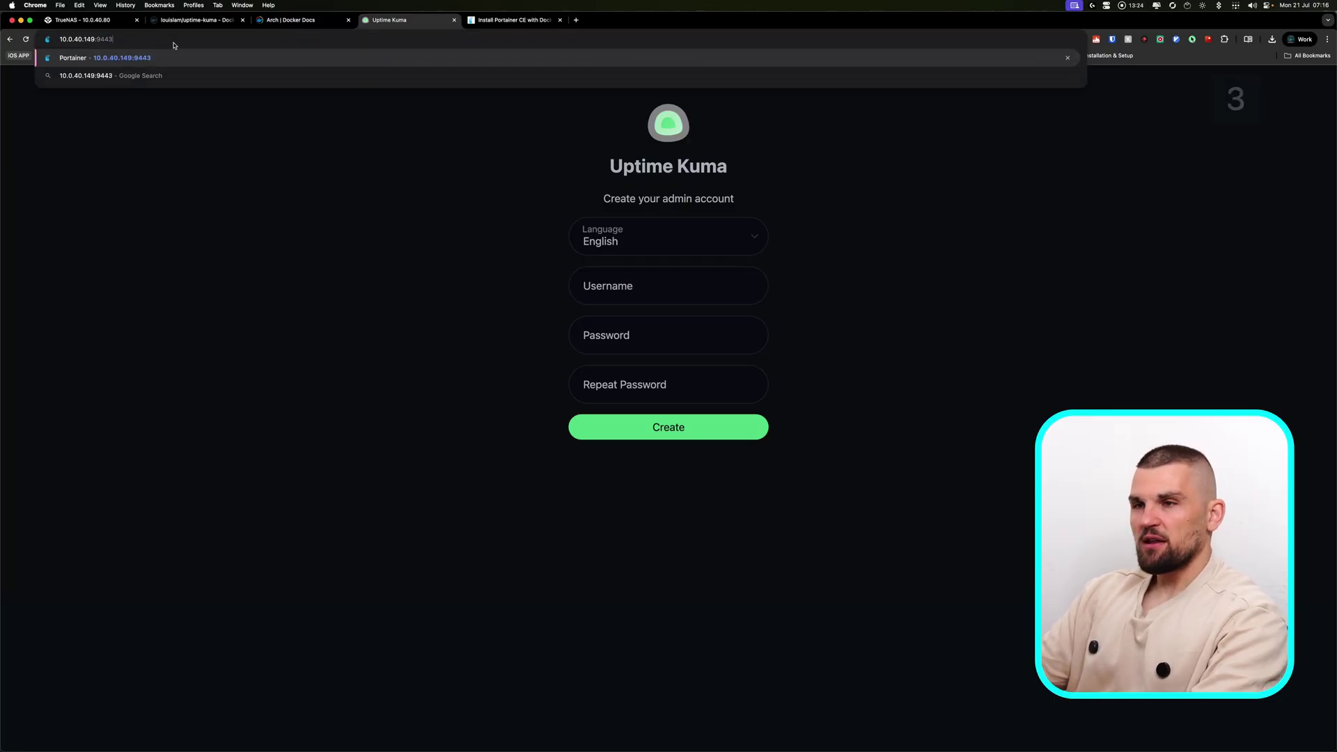
{"action": "key", "text": "Return"}
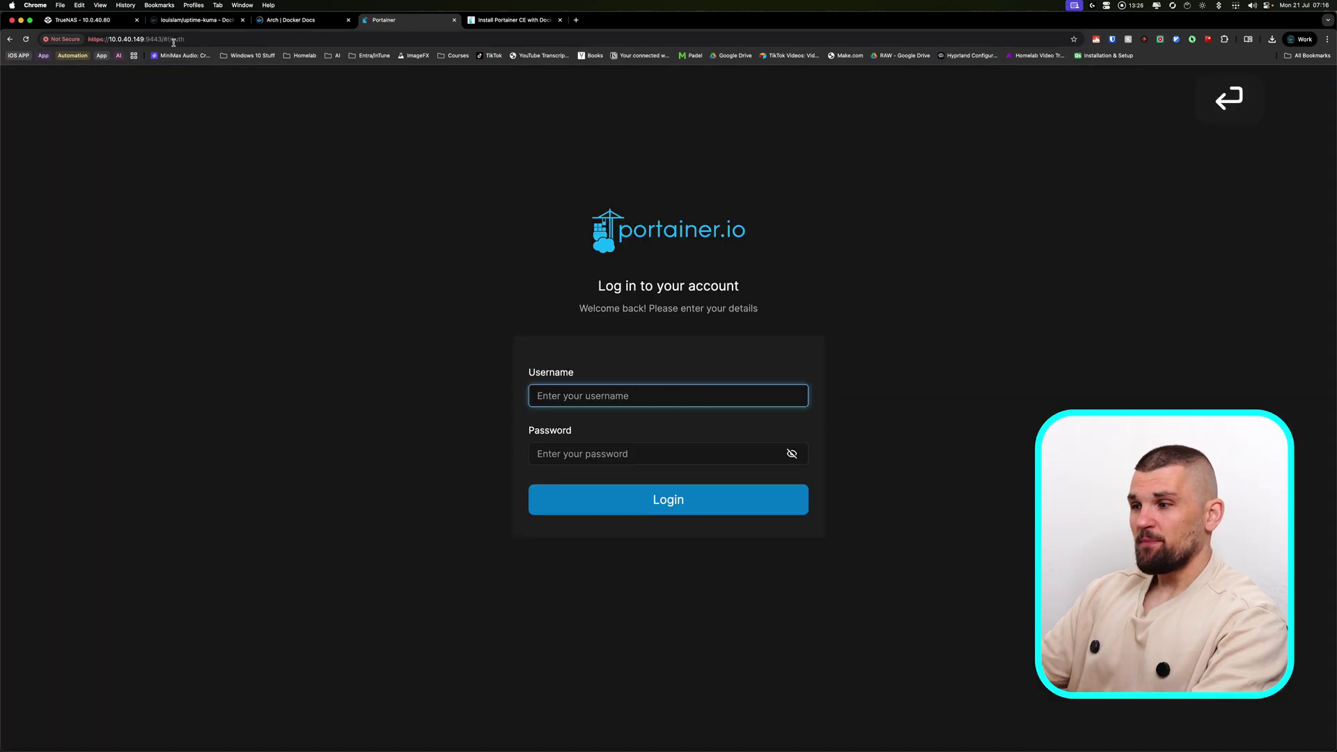
Step: Enter the username and account password on the Portainer login page and try to log in
{"action": "type", "text": "bobby"}
{"action": "key", "text": "Tab"}
{"action": "key", "text": "Tab"}
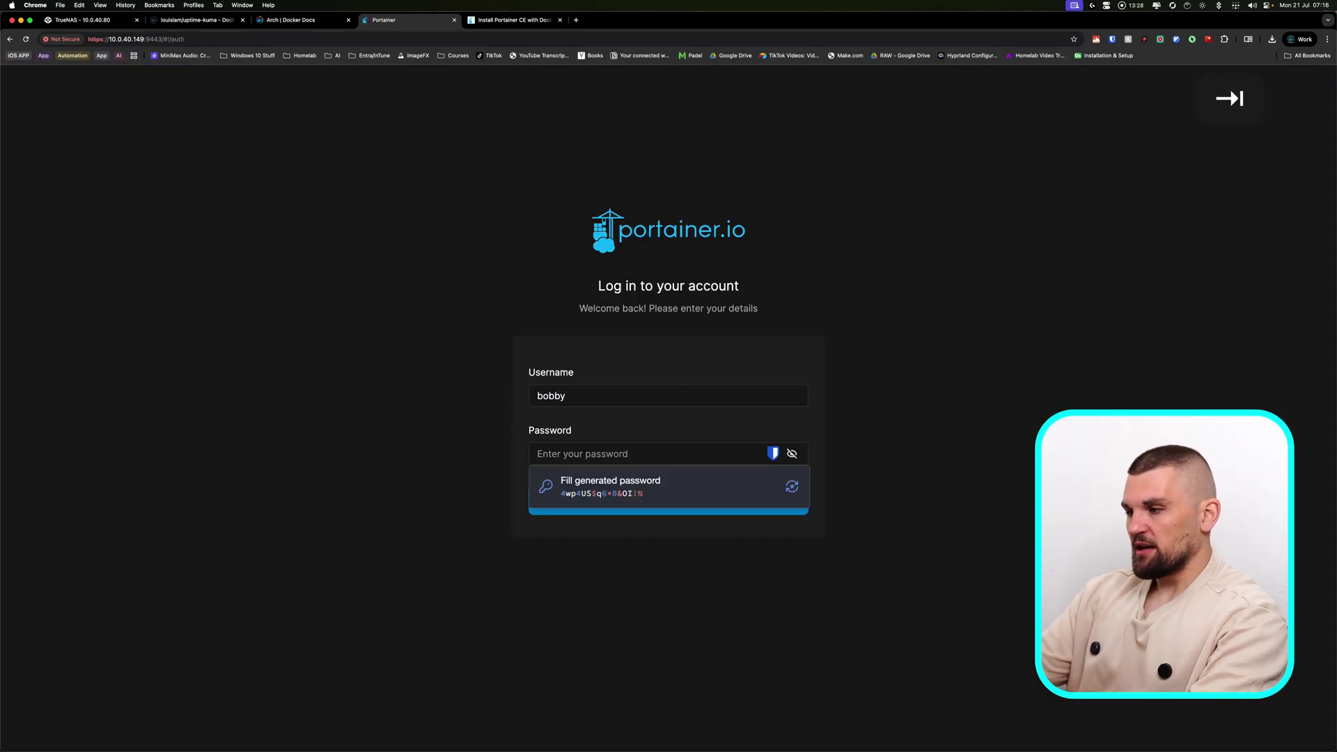
{"action": "left_click", "coordinate": [567, 454]}
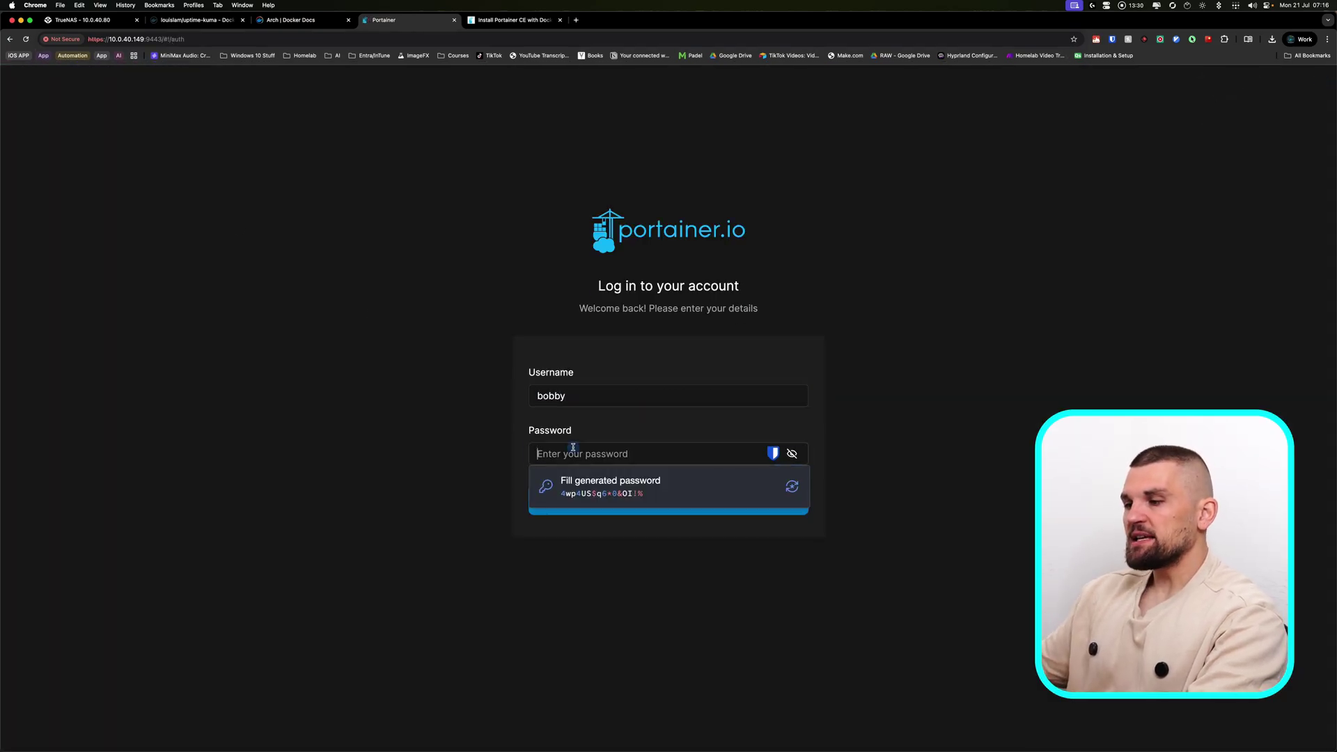
{"action": "type", "text": "p"}
{"action": "key", "text": "Return"}
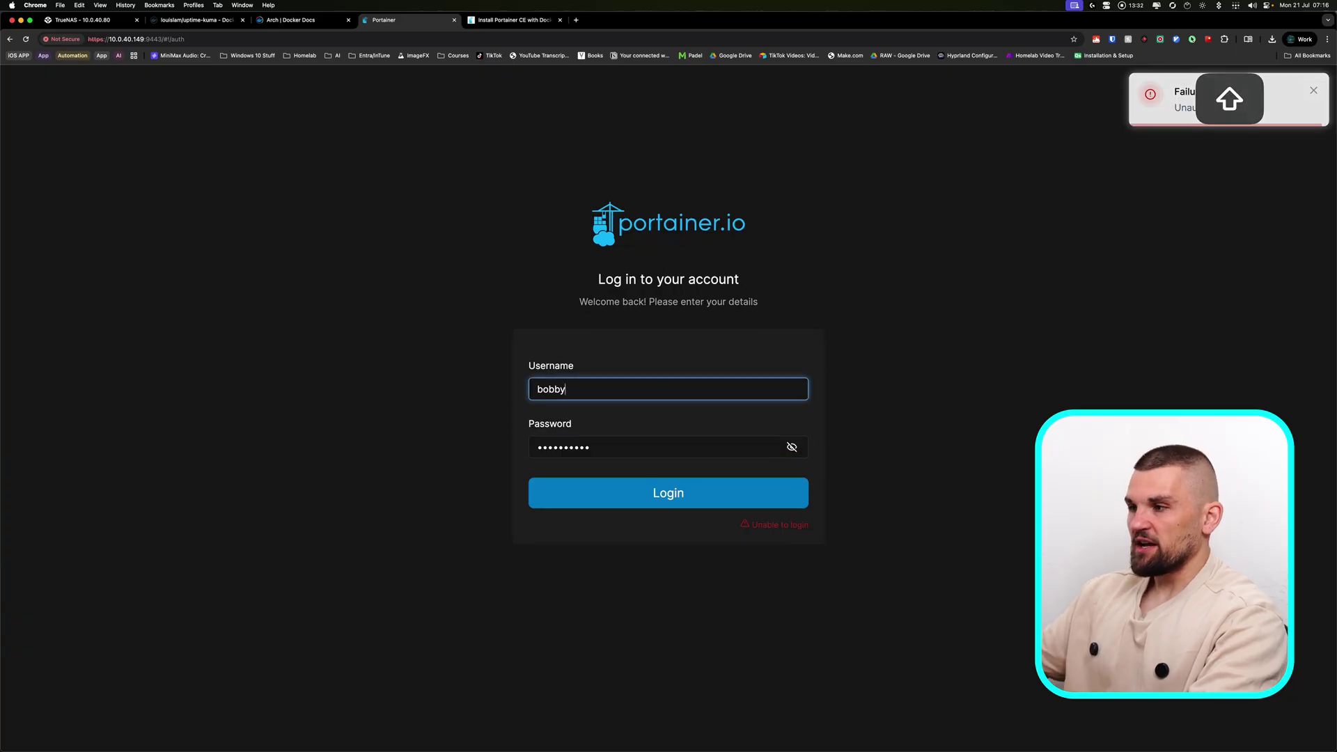
Step: Re-enter the account password to log in to Portainer, and dismiss the prompt to save the login
{"action": "key", "text": "Tab"}
{"action": "type", "text": "***"}
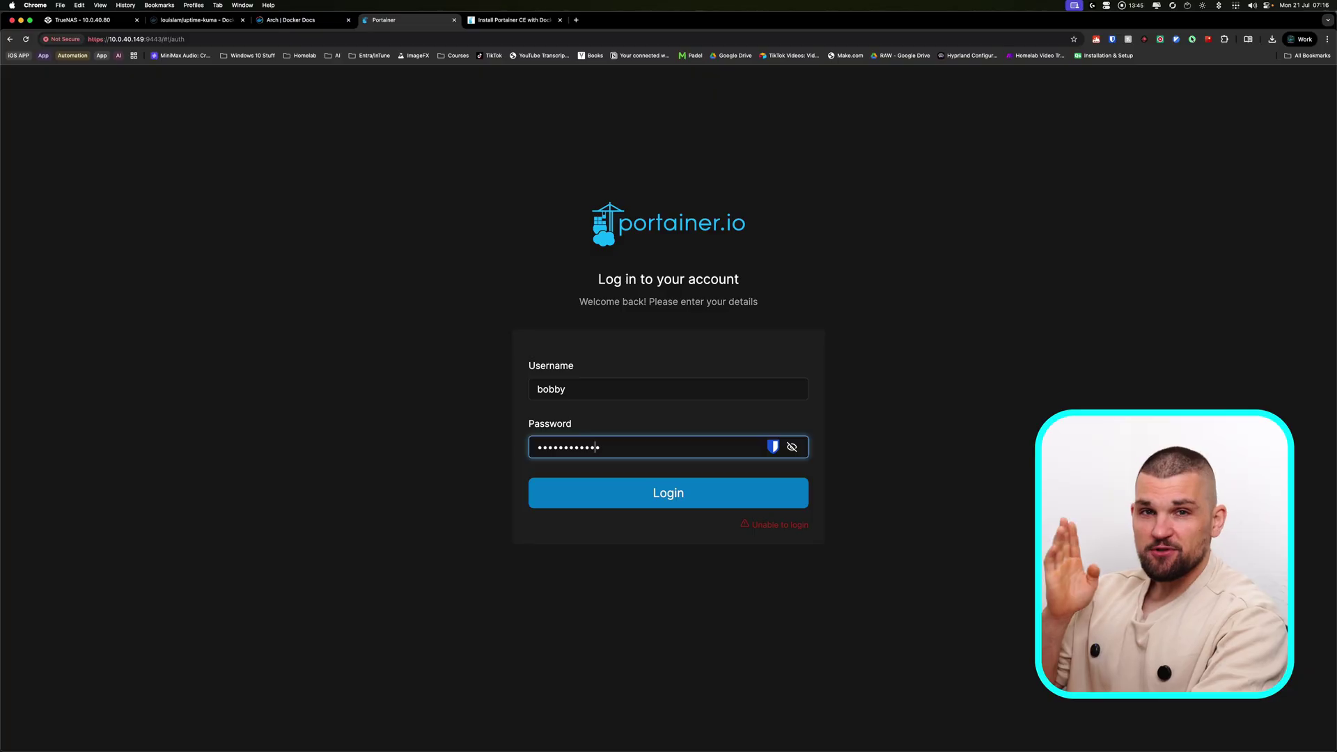
{"action": "key", "text": "Return"}
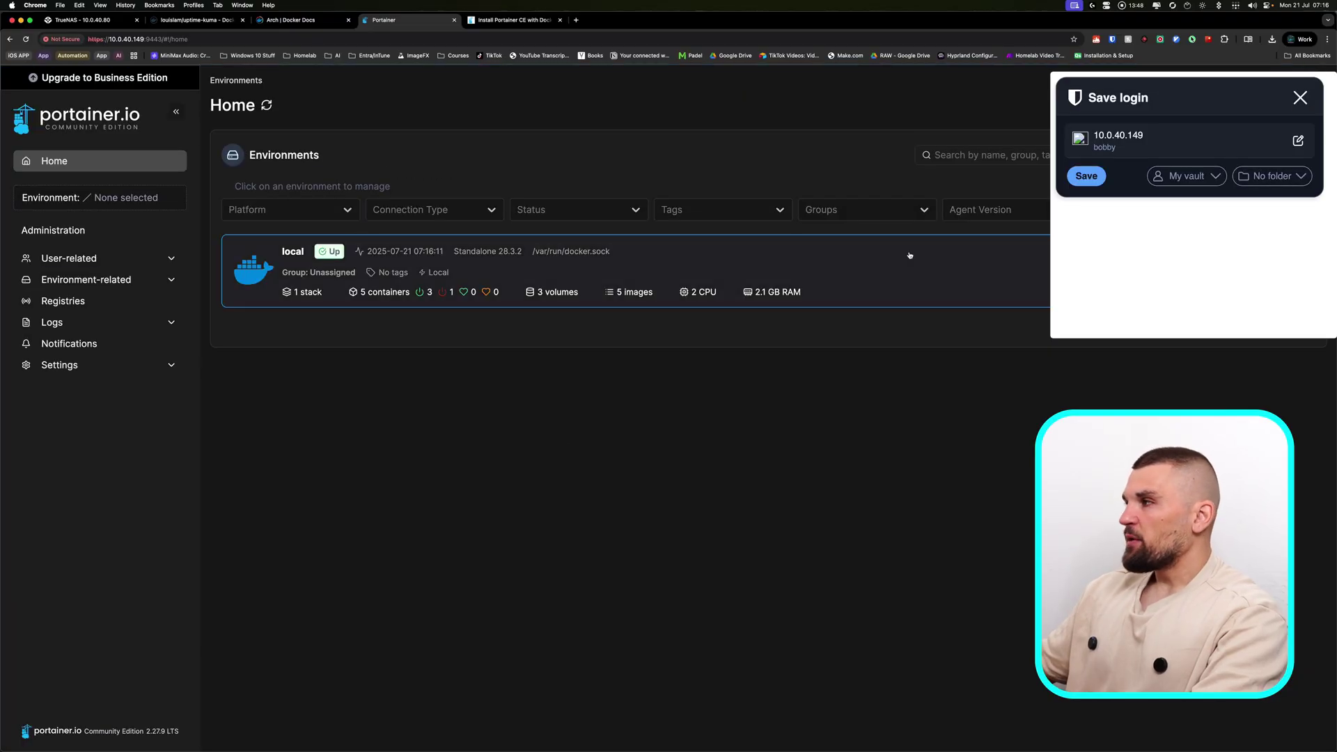
{"action": "left_click", "coordinate": [1309, 101]}
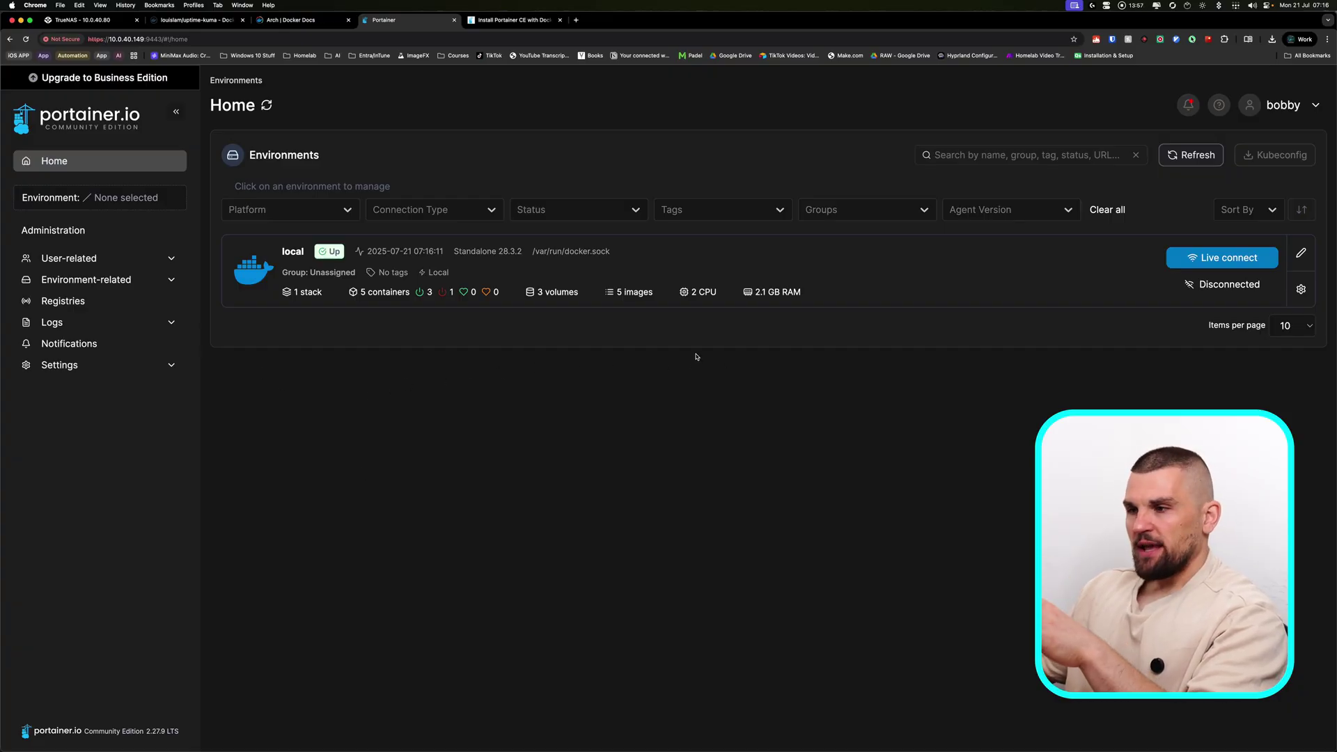
Step: Connect to the local environment and, in its container list, stop and remove the wizardly_ganguly container
{"action": "left_click", "coordinate": [1250, 261]}
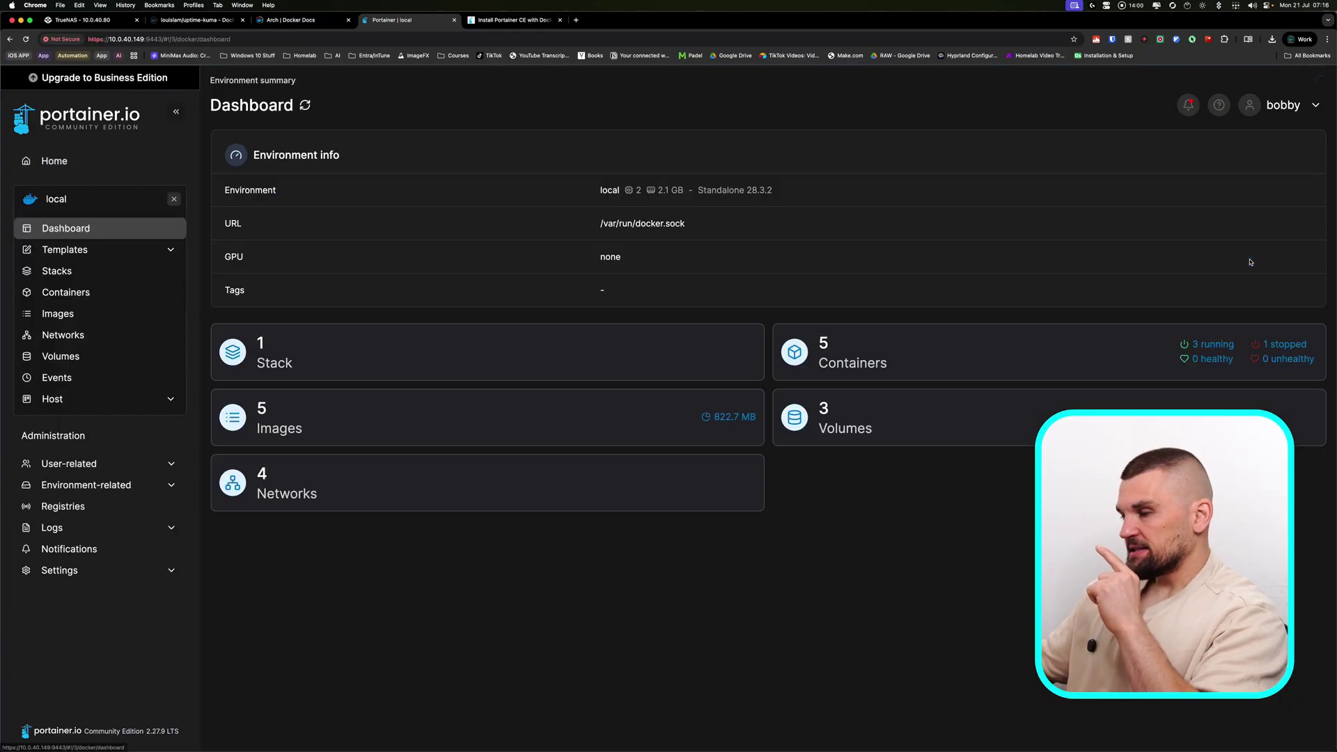
{"action": "left_click", "coordinate": [123, 291]}
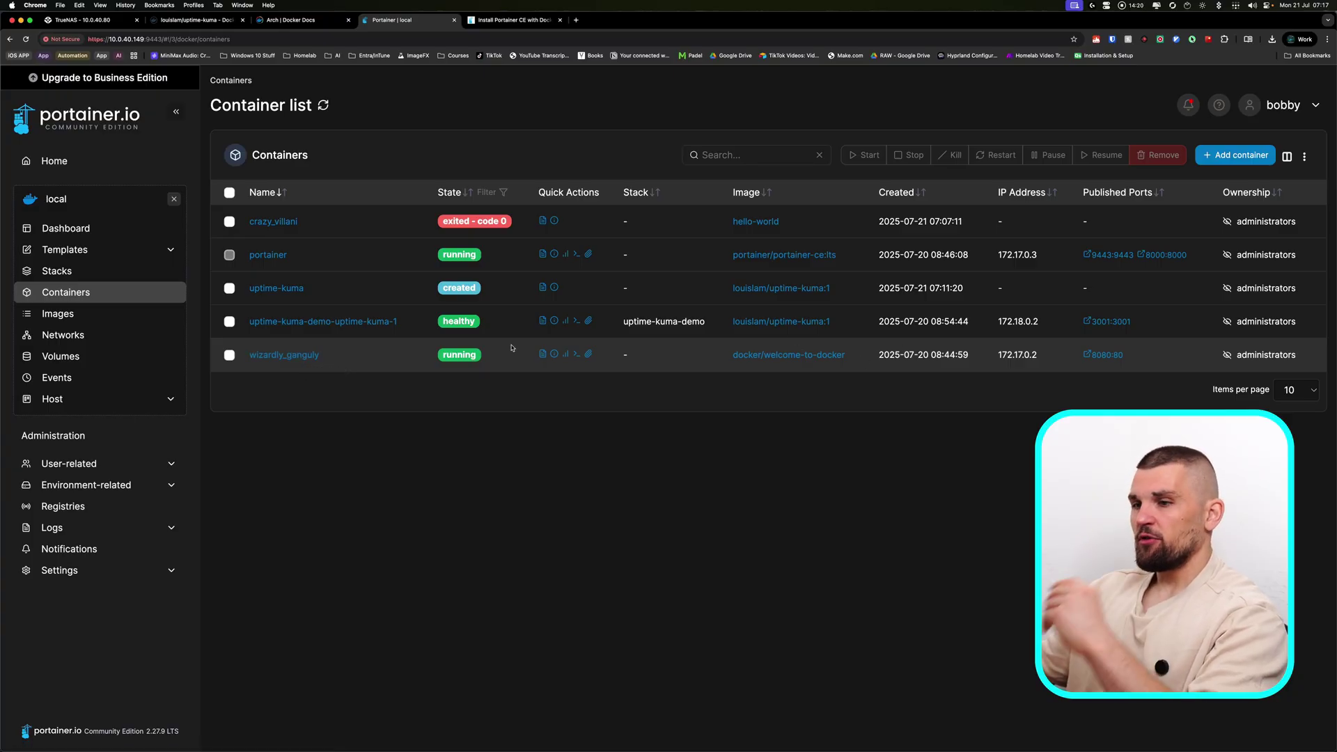
{"action": "left_click", "coordinate": [229, 355]}
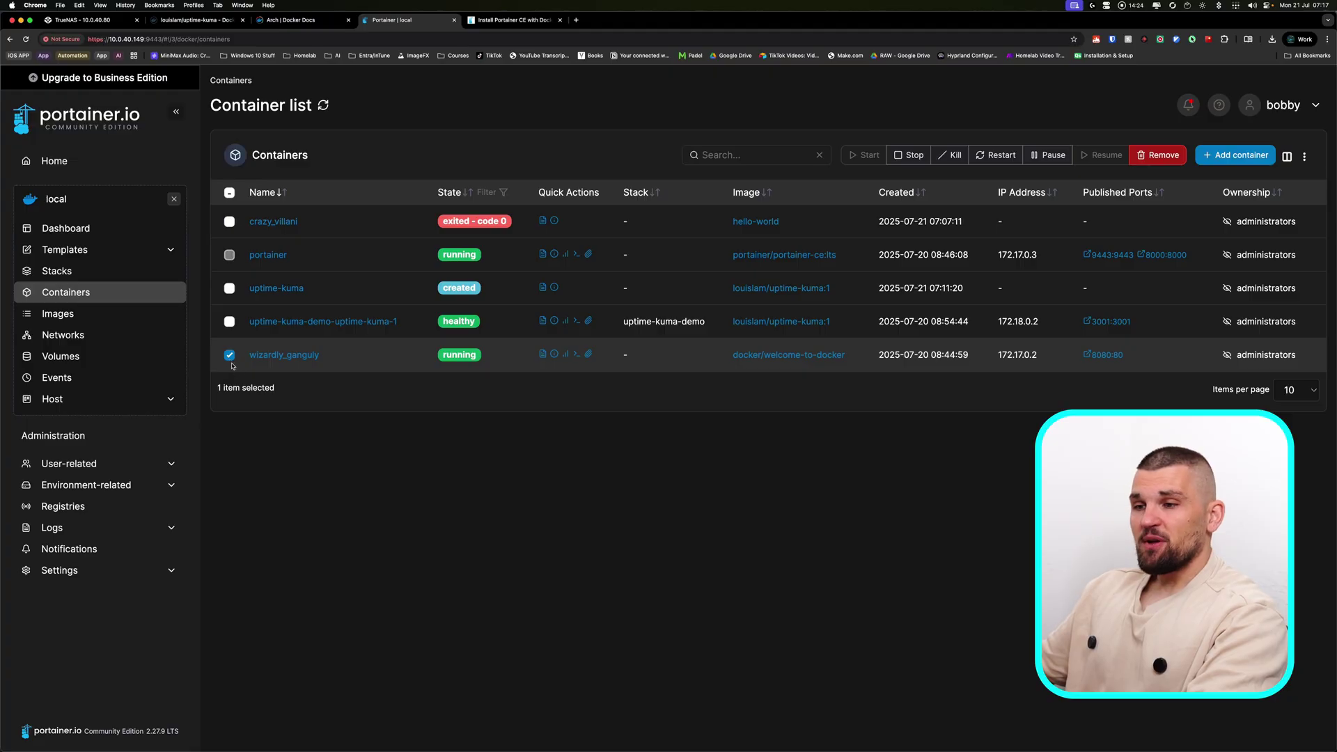
{"action": "left_click", "coordinate": [908, 155]}
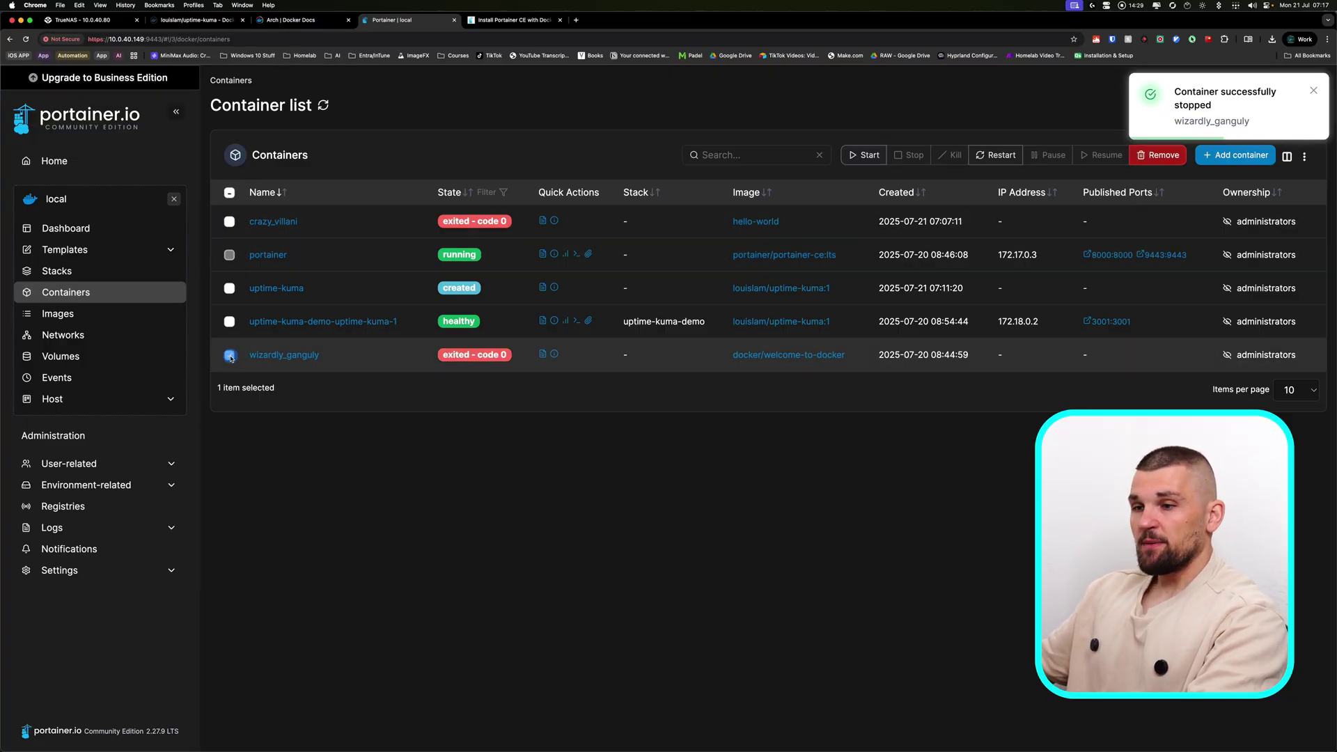
{"action": "left_click", "coordinate": [1158, 154]}
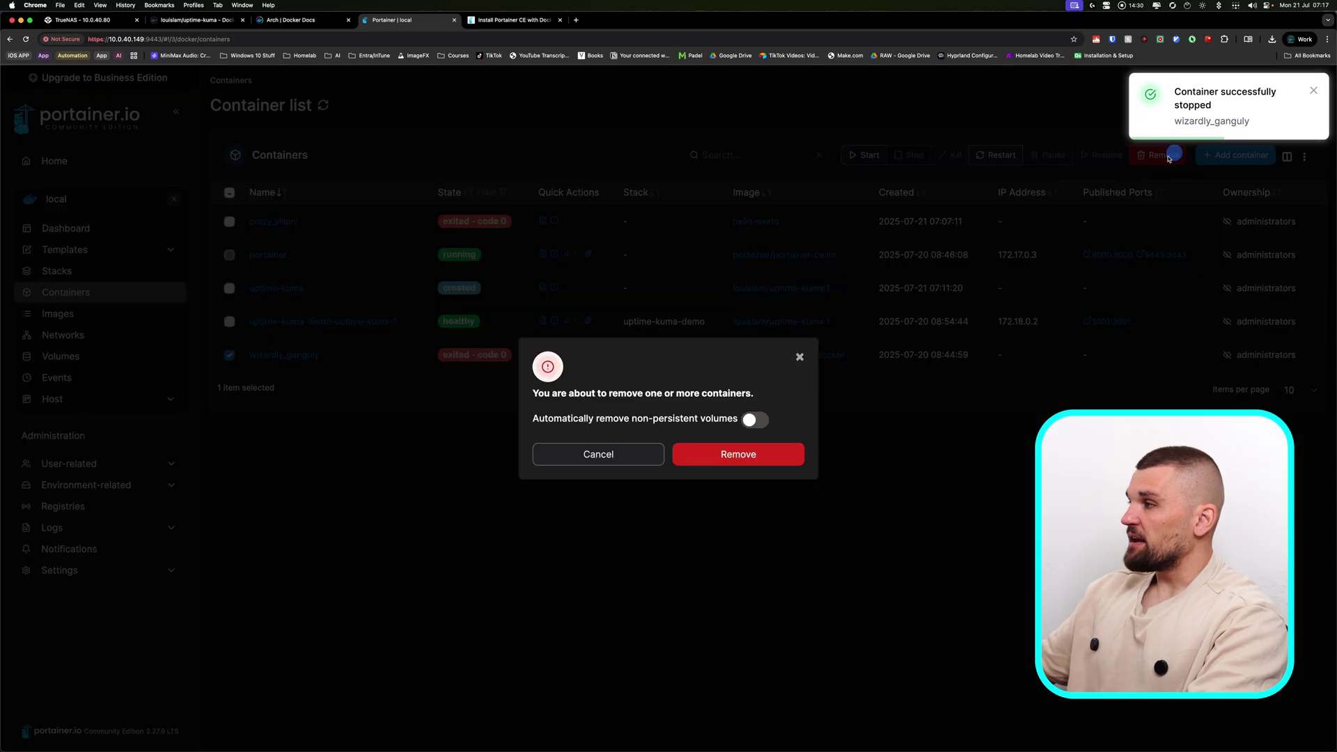
{"action": "left_click", "coordinate": [698, 459]}
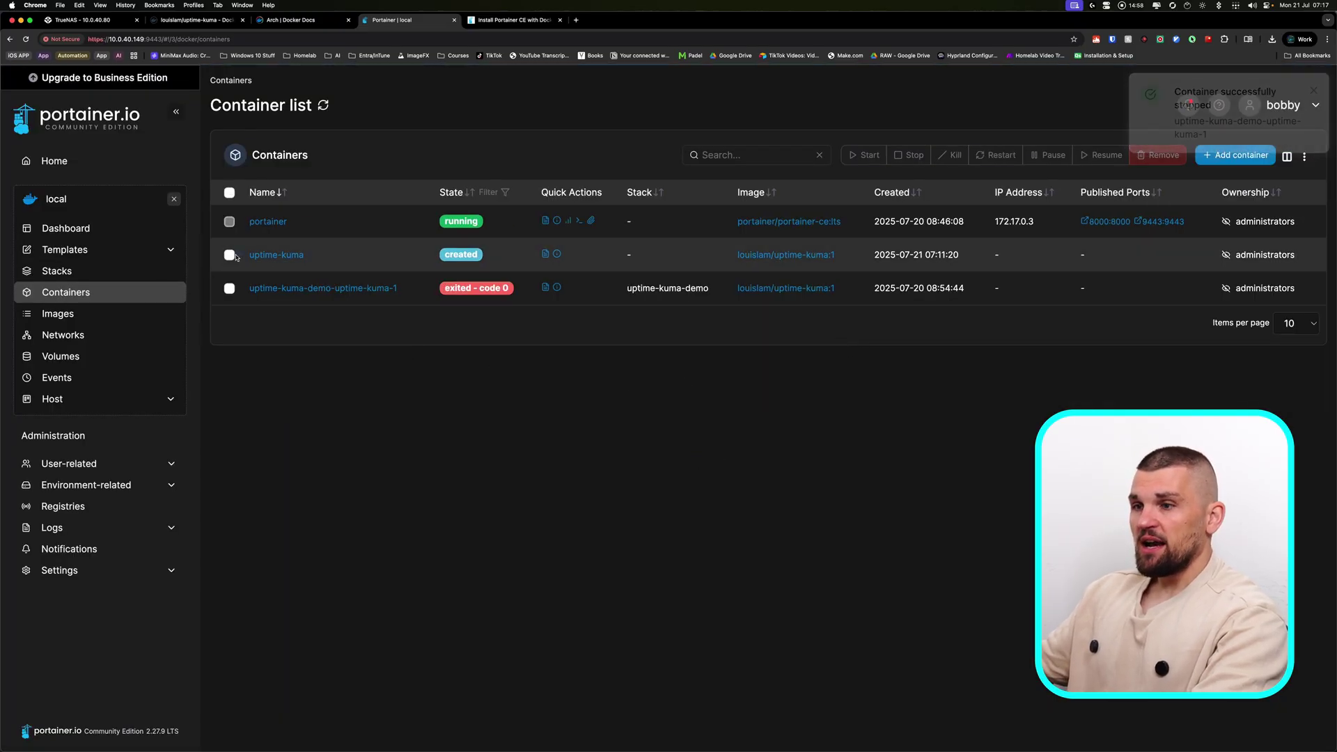
Step: Remove the uptime-kuma and uptime-kuma-demo-uptime-kuma-1 containers together with their non-persistent volumes, and dismiss the notification
{"action": "left_click", "coordinate": [230, 289]}
{"action": "left_click", "coordinate": [229, 255]}
{"action": "left_click", "coordinate": [1161, 155]}
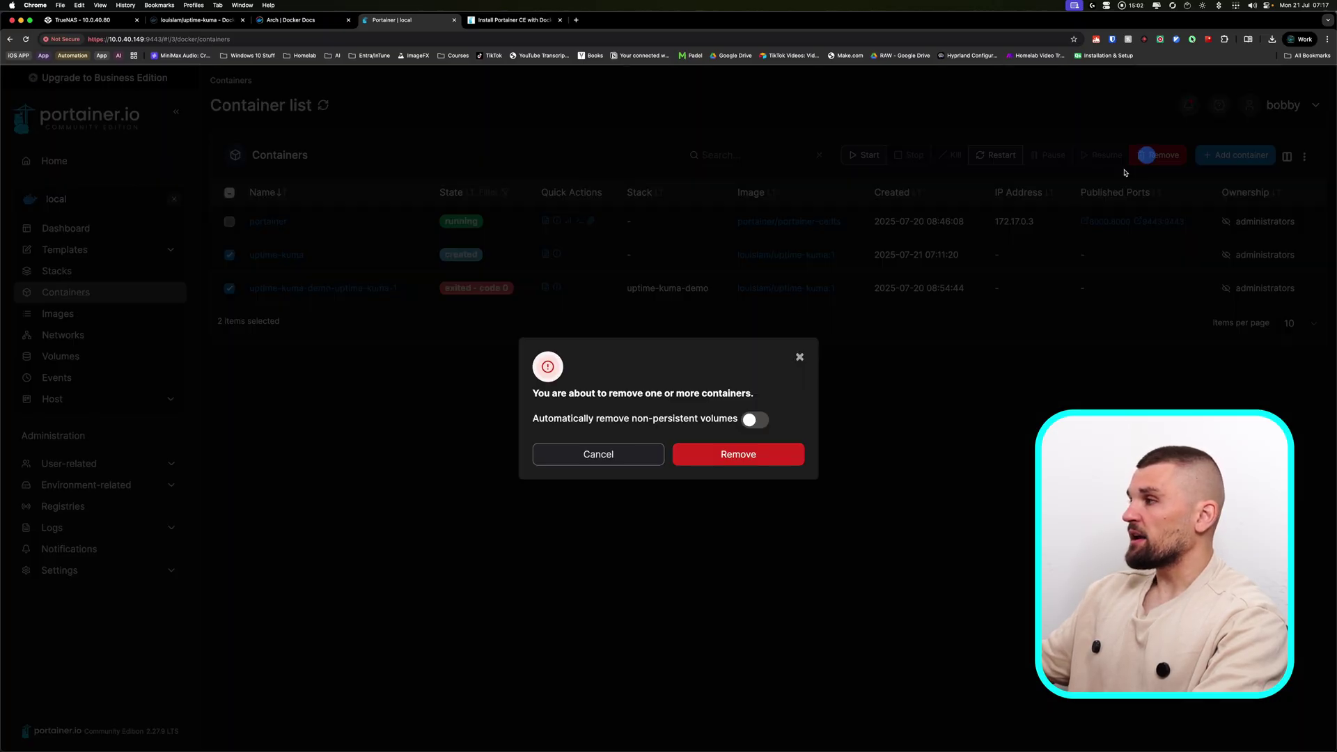
{"action": "left_click", "coordinate": [756, 421]}
{"action": "left_click", "coordinate": [754, 453]}
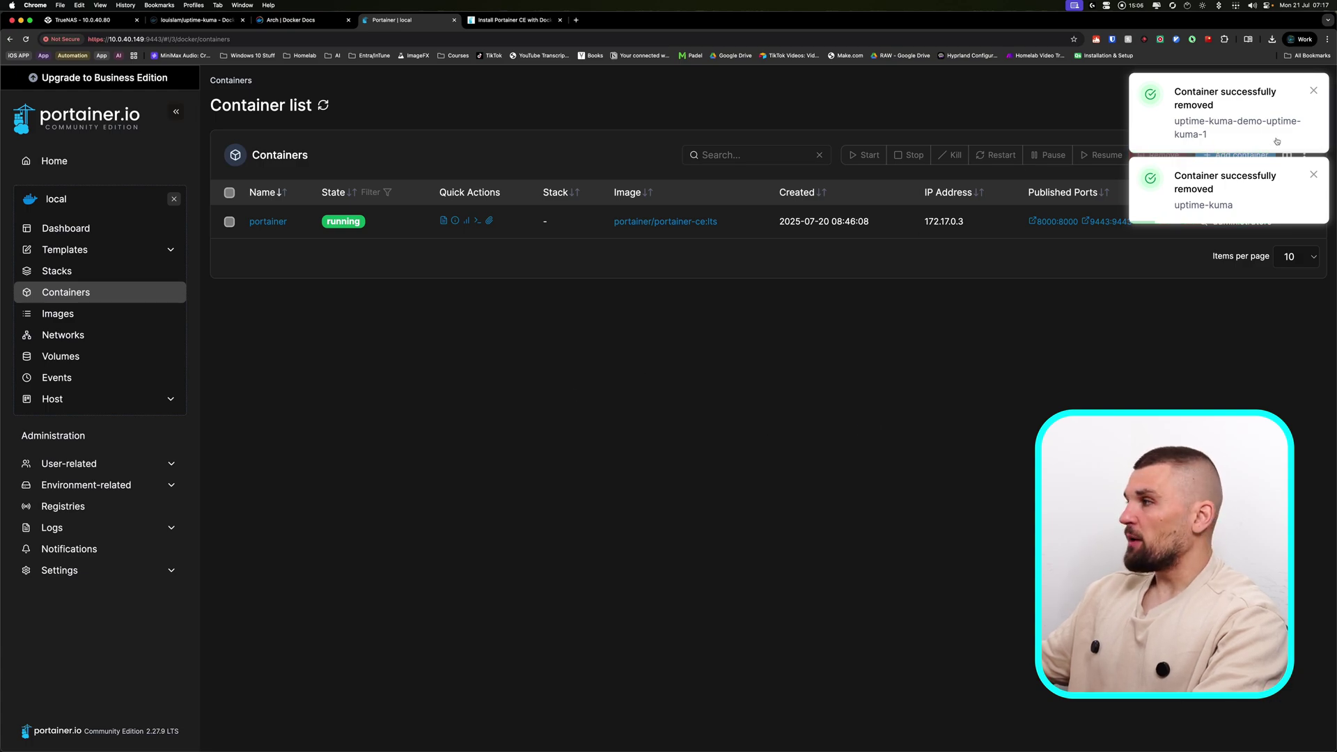
{"action": "left_click", "coordinate": [1312, 91]}
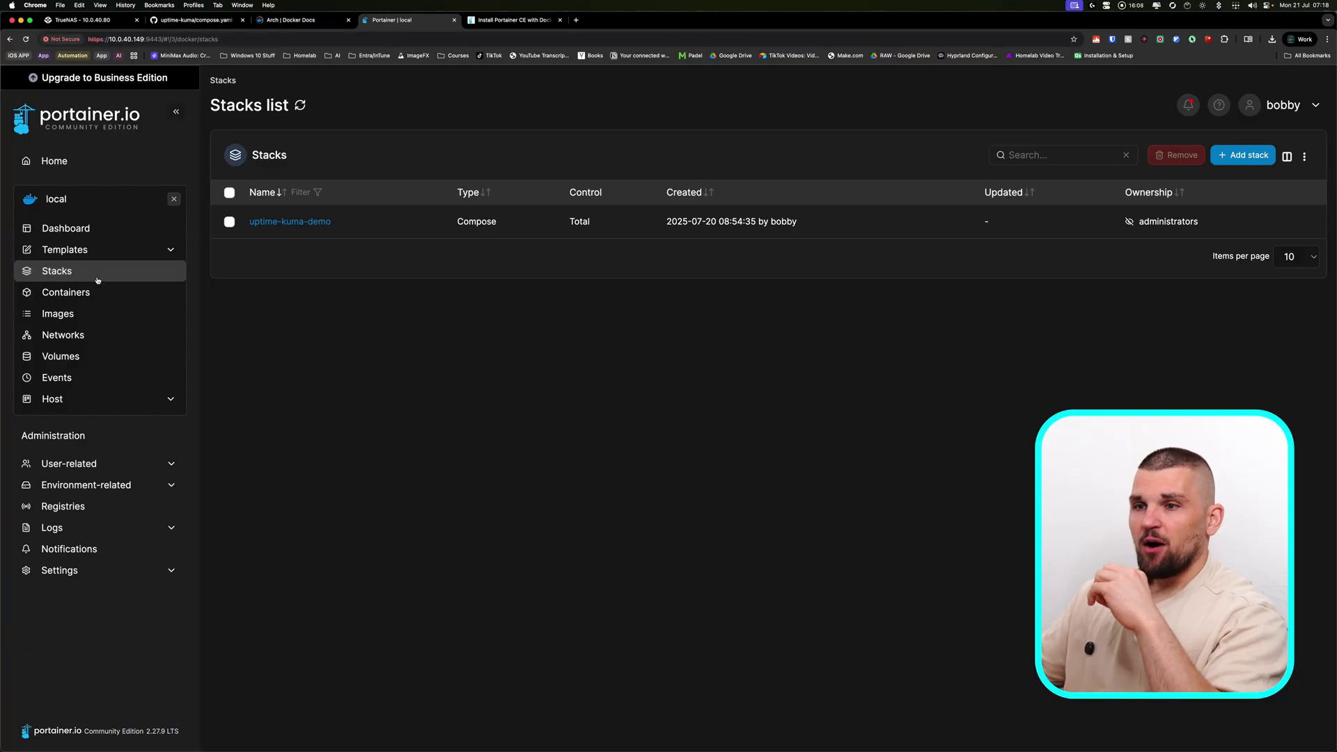
Step: Start a new stack named uptime-kuma that uses the web editor as its build method
{"action": "left_click", "coordinate": [1243, 154]}
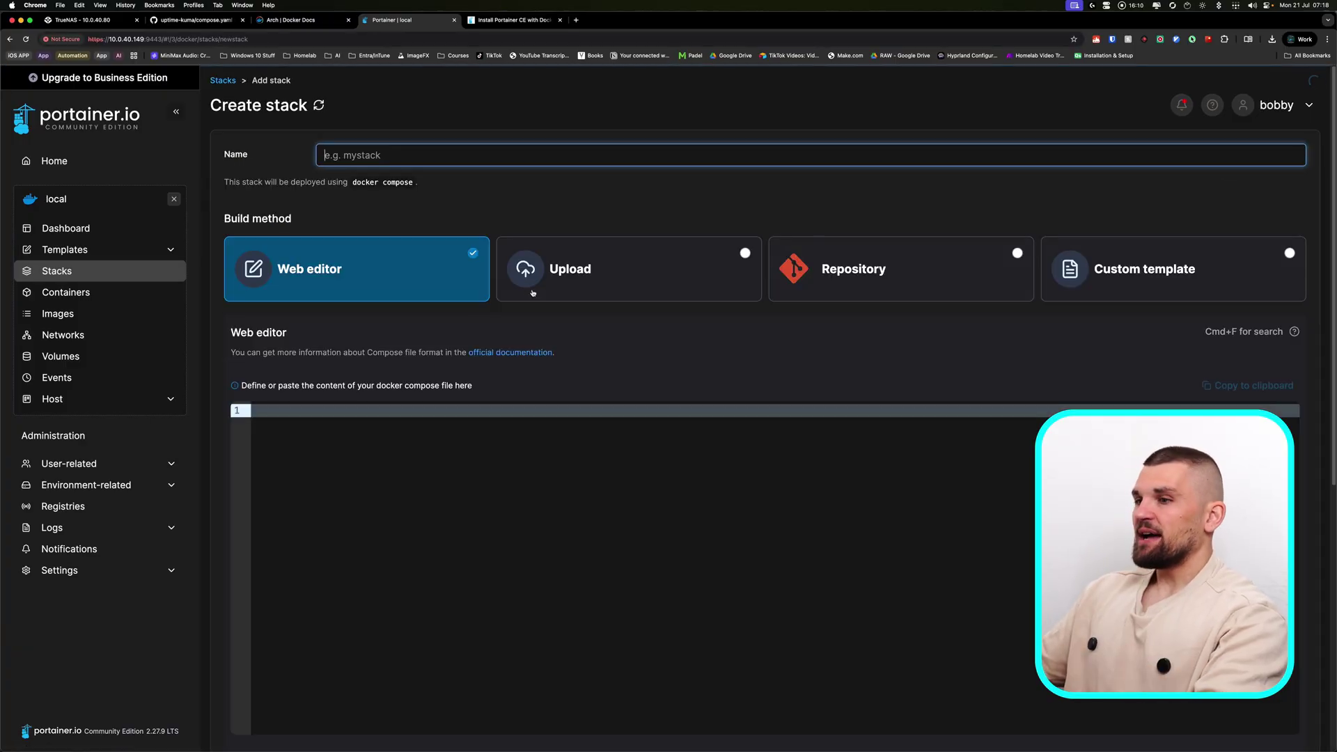
{"action": "type", "text": "uptime-"}
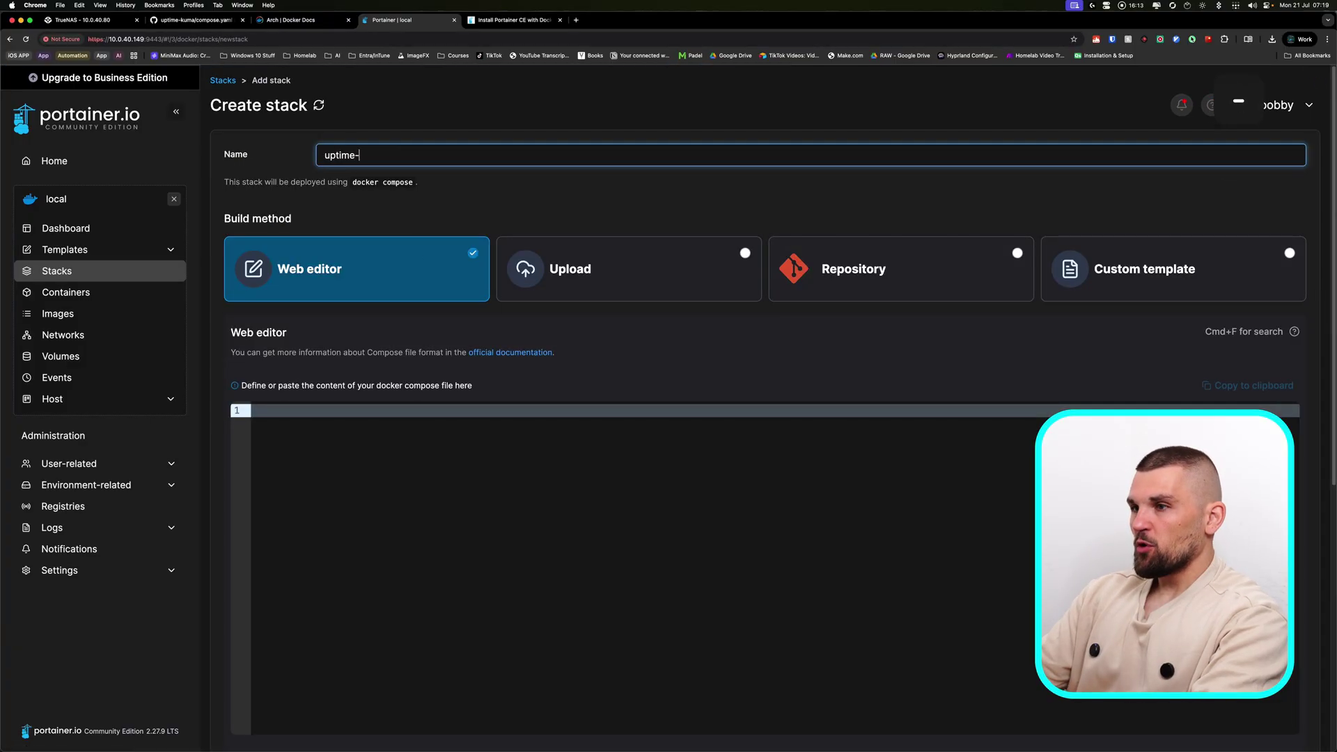
{"action": "scroll", "coordinate": [346, 410], "scroll_direction": "down", "scroll_amount": 3}
{"action": "left_click", "coordinate": [346, 410]}
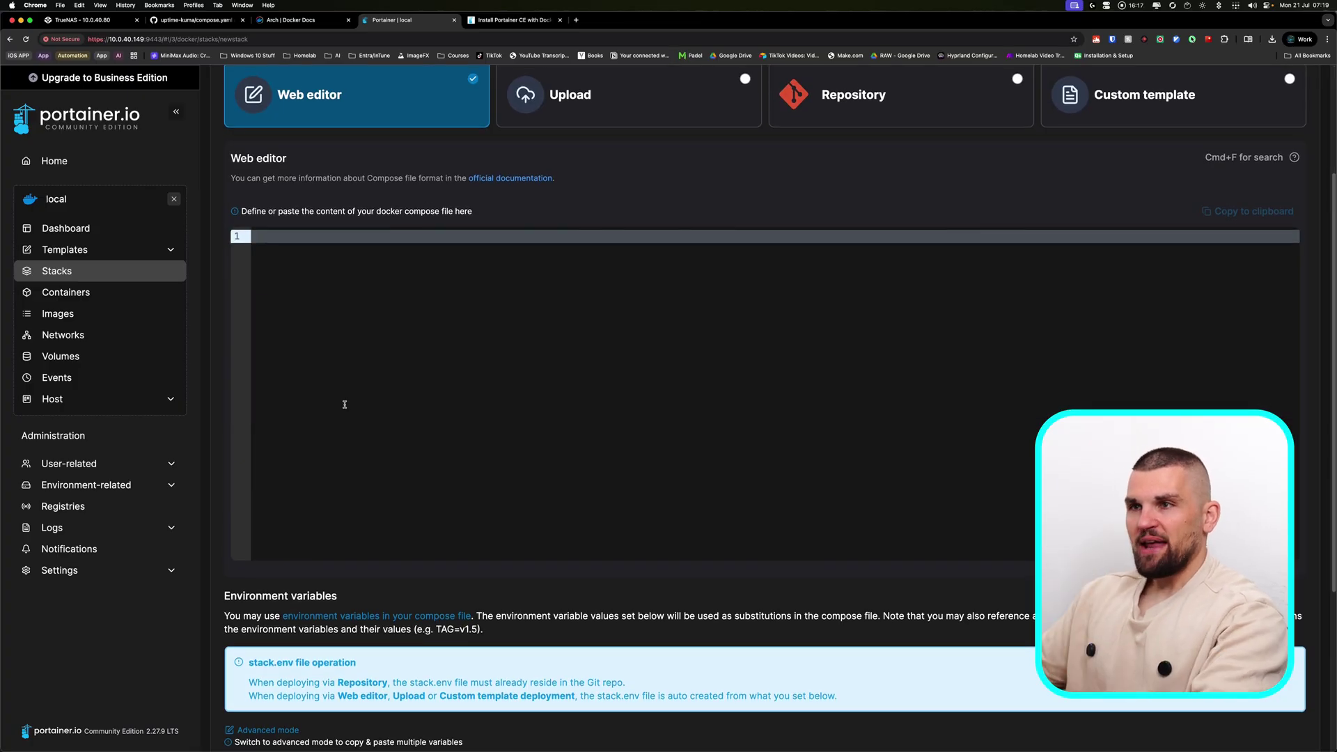
Step: Copy the full contents of uptime-kuma's compose.yaml from GitHub into the new stack's web editor in Portainer
{"action": "left_click", "coordinate": [191, 20]}
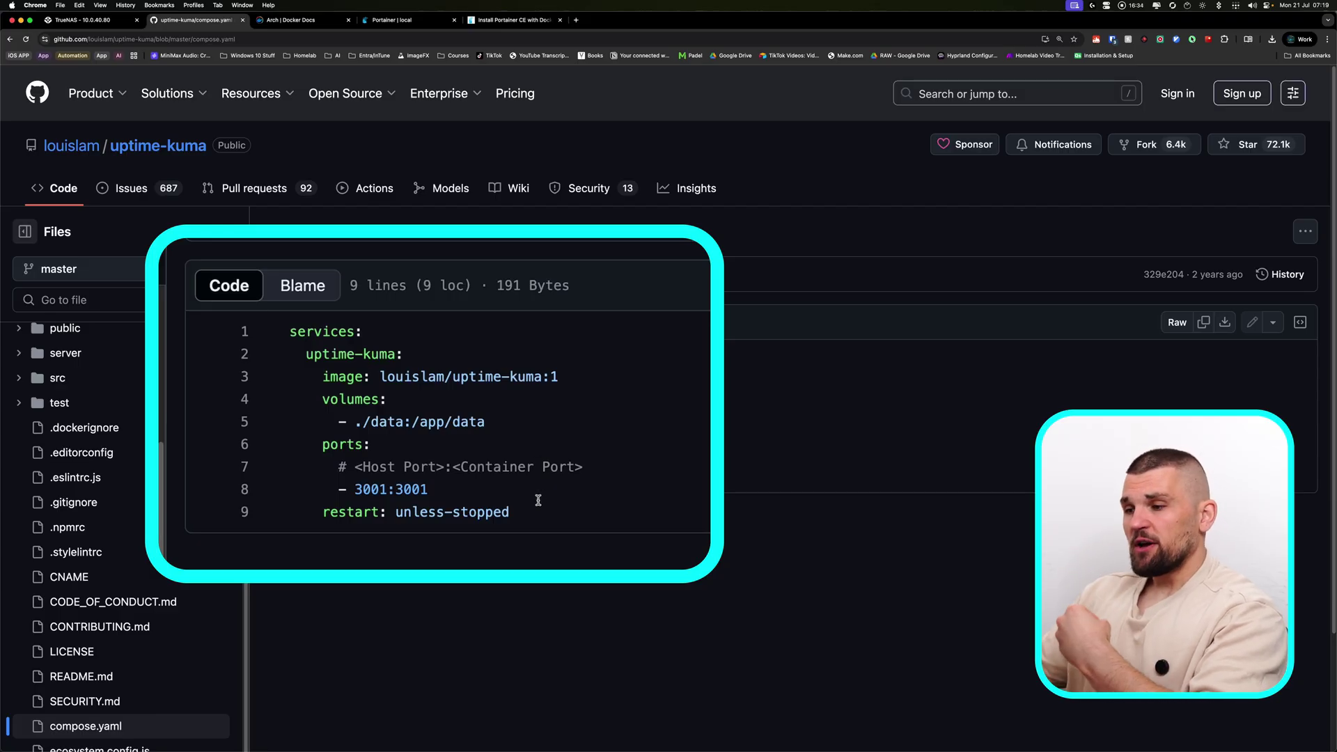
{"action": "left_click_drag", "start_coordinate": [532, 512], "coordinate": [289, 333]}
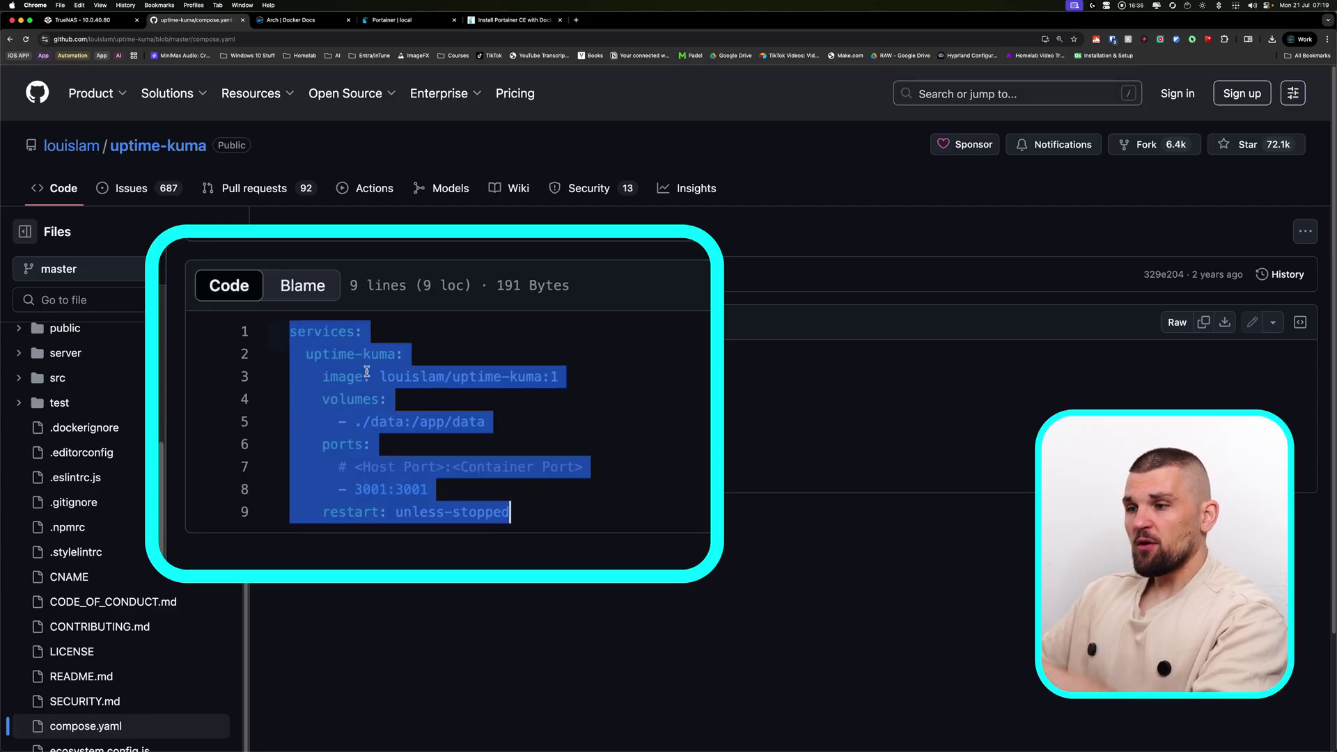
{"action": "key", "text": "super+c"}
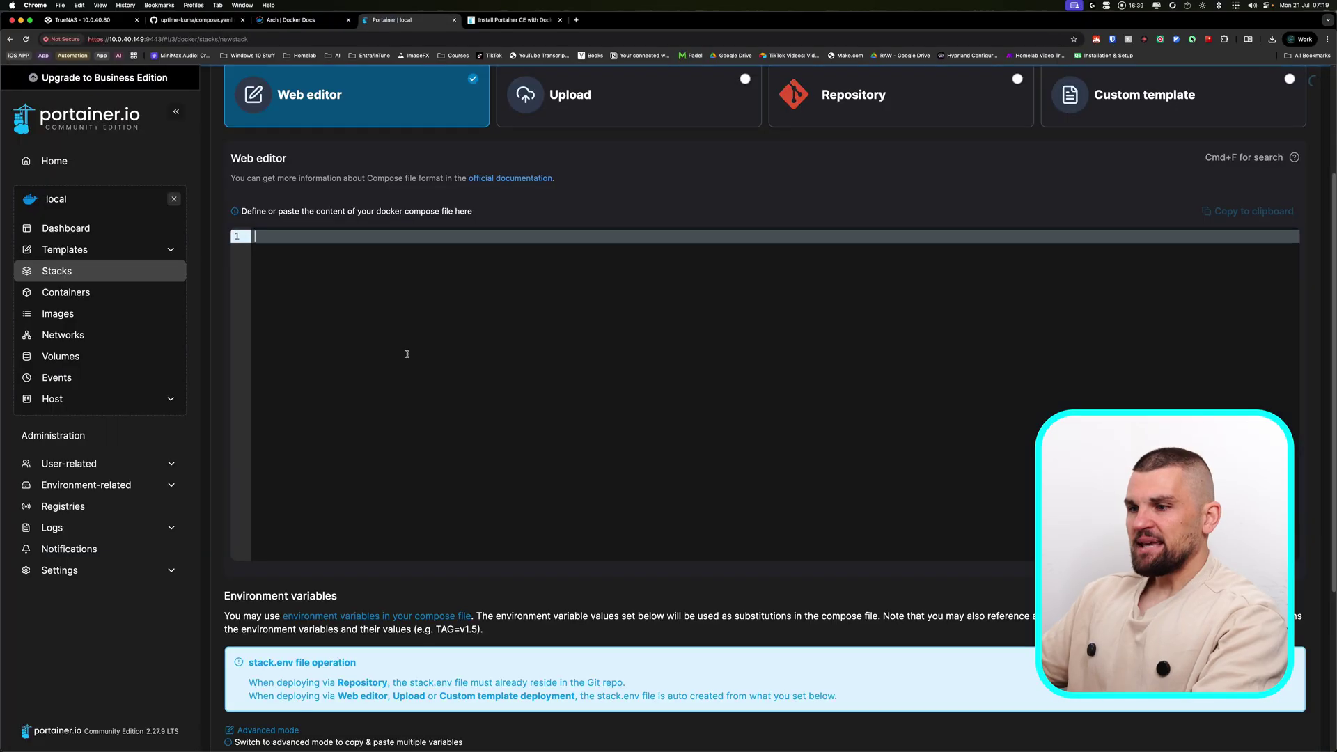
{"action": "key", "text": "super+v"}
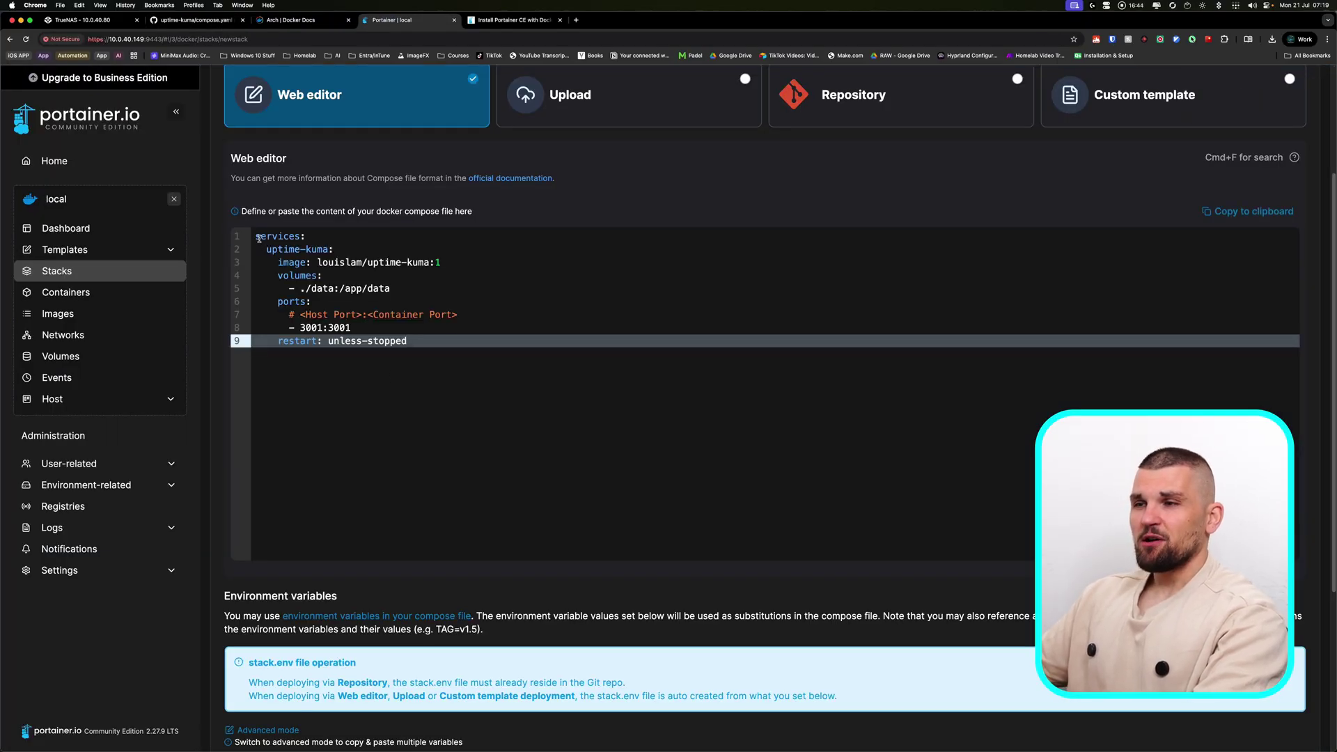
{"action": "left_click", "coordinate": [309, 235]}
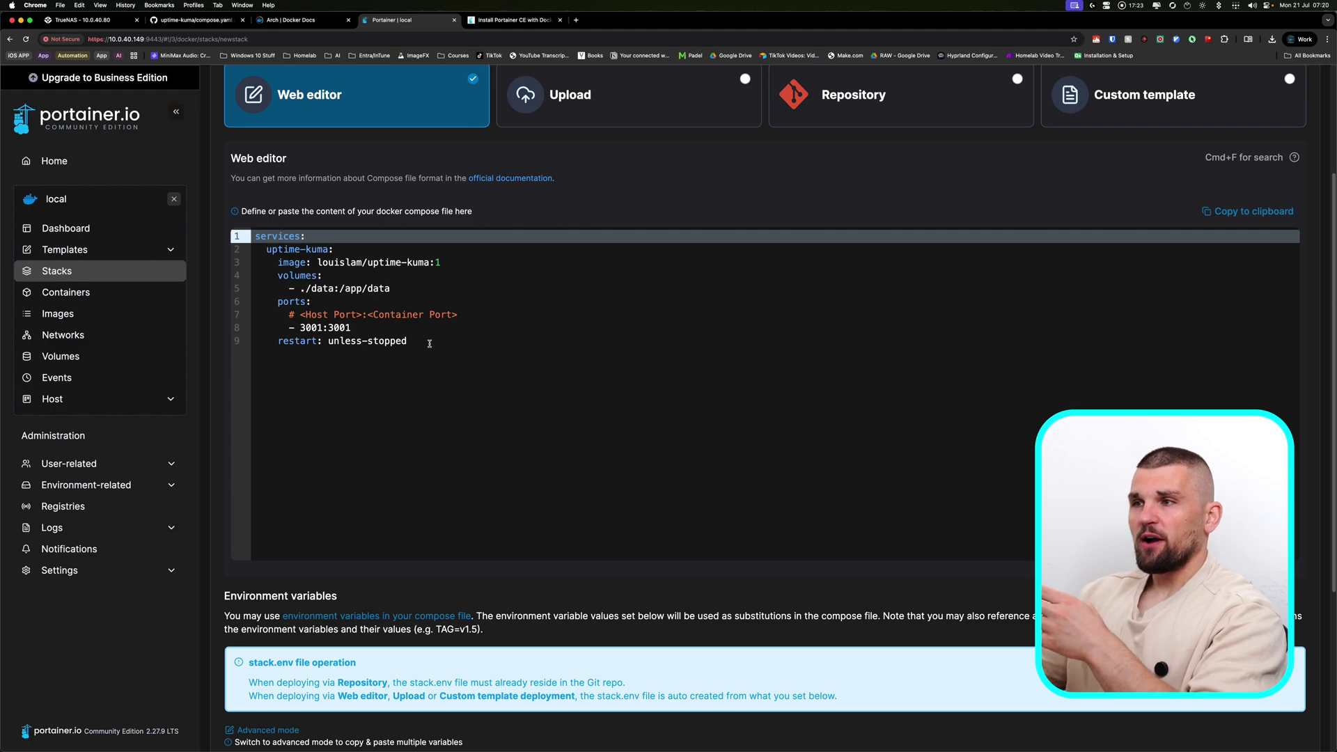
Step: Search Google for "uptime kuma docker compose" in a new tab and open the louislam/uptime-kuma How to Install wiki page
{"action": "left_click", "coordinate": [573, 19]}
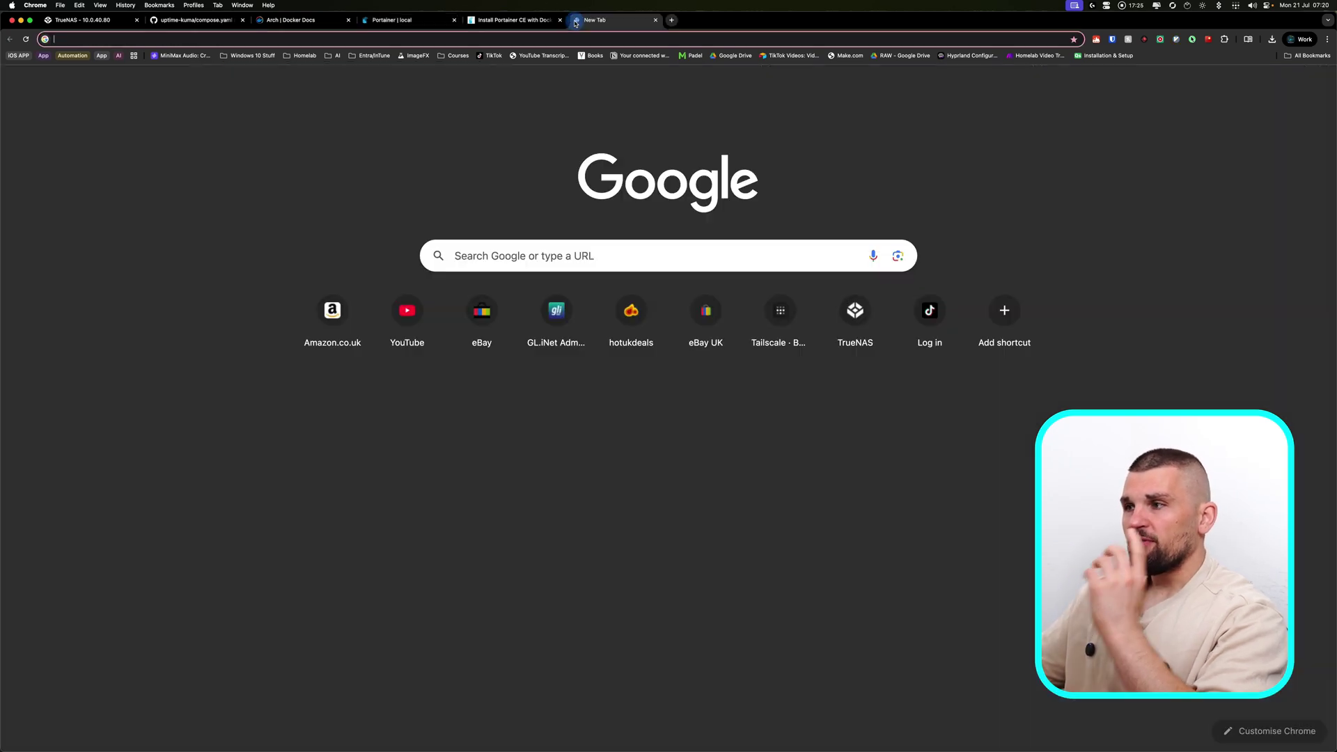
{"action": "type", "text": "uptime"}
{"action": "key", "text": "Right"}
{"action": "key", "text": "Return"}
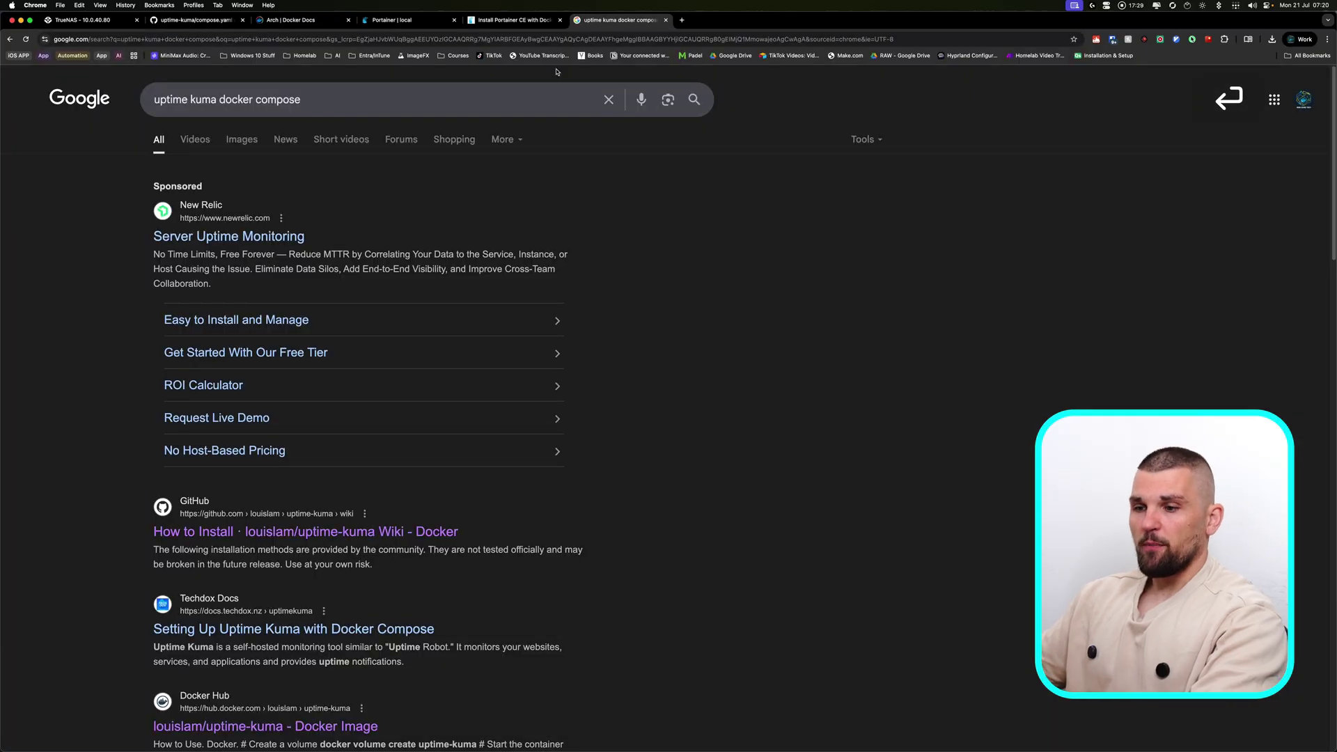
{"action": "scroll", "coordinate": [369, 415], "scroll_direction": "down", "scroll_amount": 2}
{"action": "left_click", "coordinate": [307, 468]}
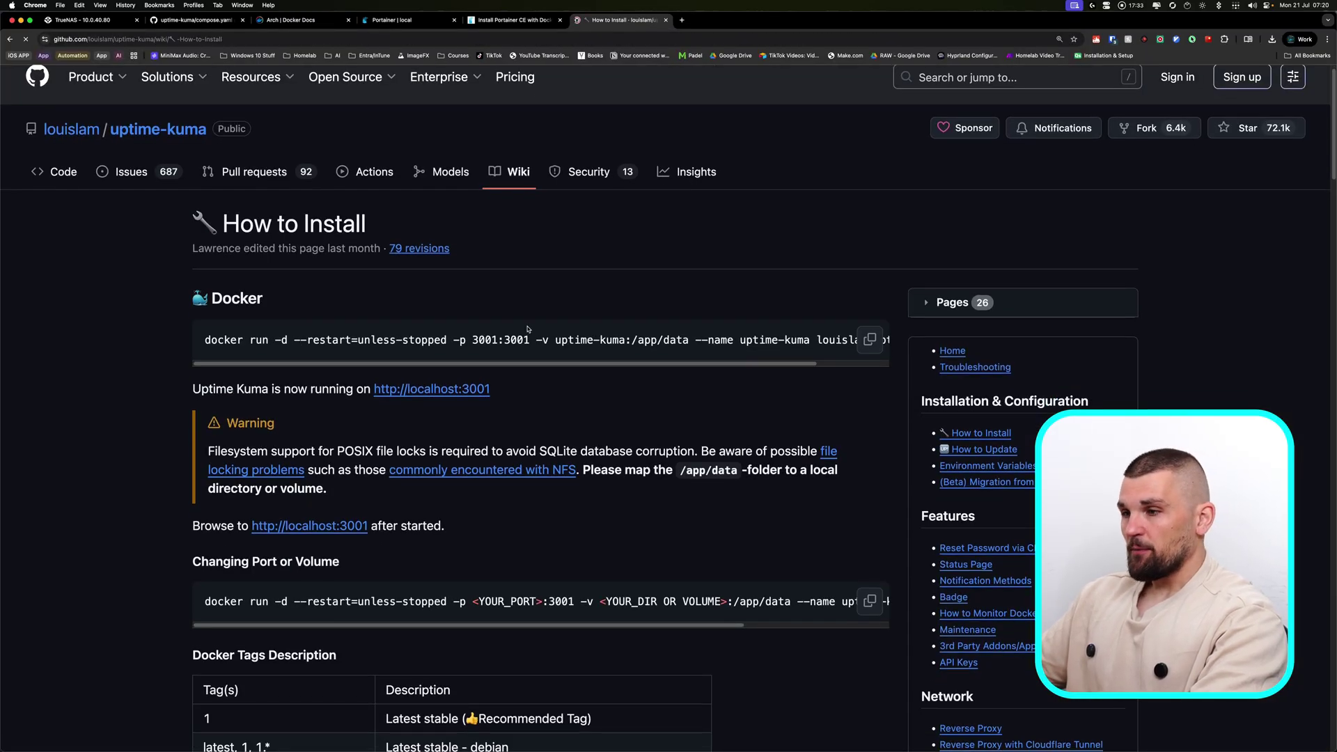
Step: Go to the main uptime-kuma repository page, open compose.yaml from its file list, and return to the repository
{"action": "left_click", "coordinate": [160, 129]}
{"action": "scroll", "coordinate": [278, 553], "scroll_direction": "down", "scroll_amount": 3}
{"action": "scroll", "coordinate": [278, 554], "scroll_direction": "down", "scroll_amount": 5}
{"action": "left_click", "coordinate": [261, 534]}
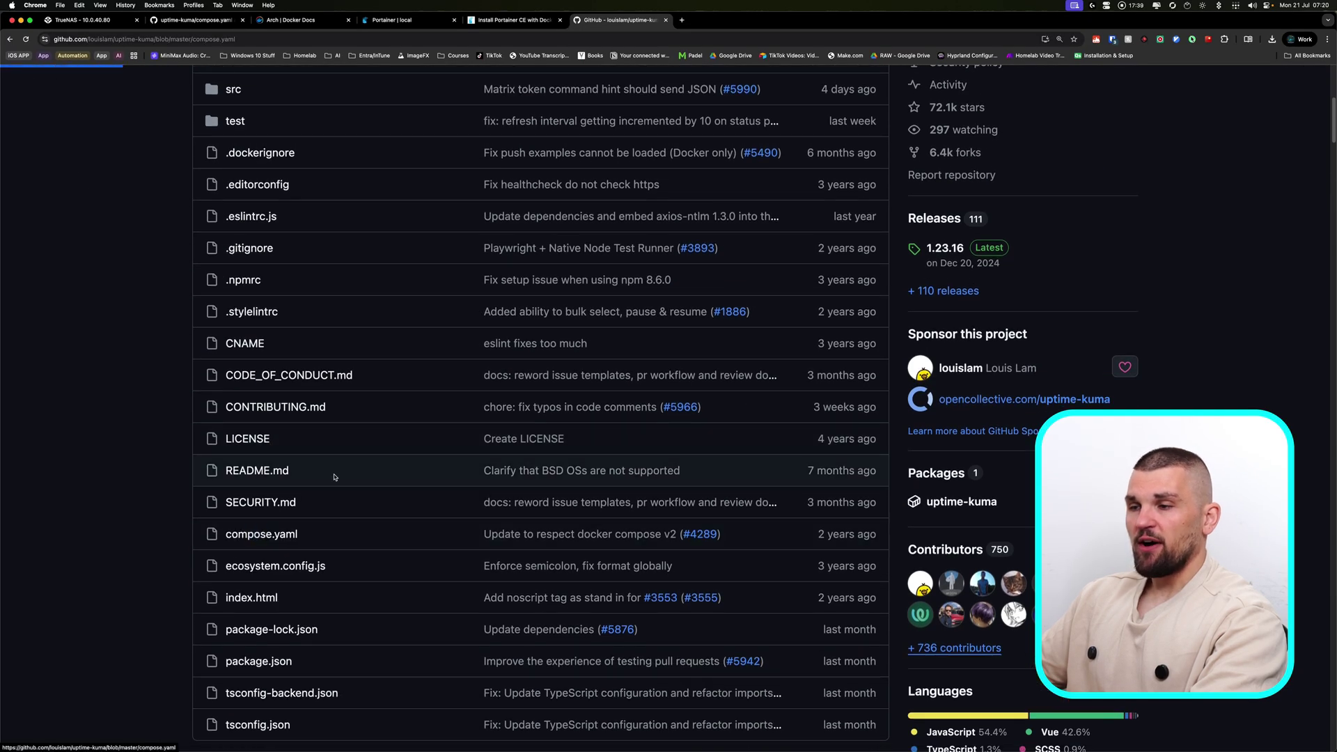
{"action": "key", "text": "super+bracketleft"}
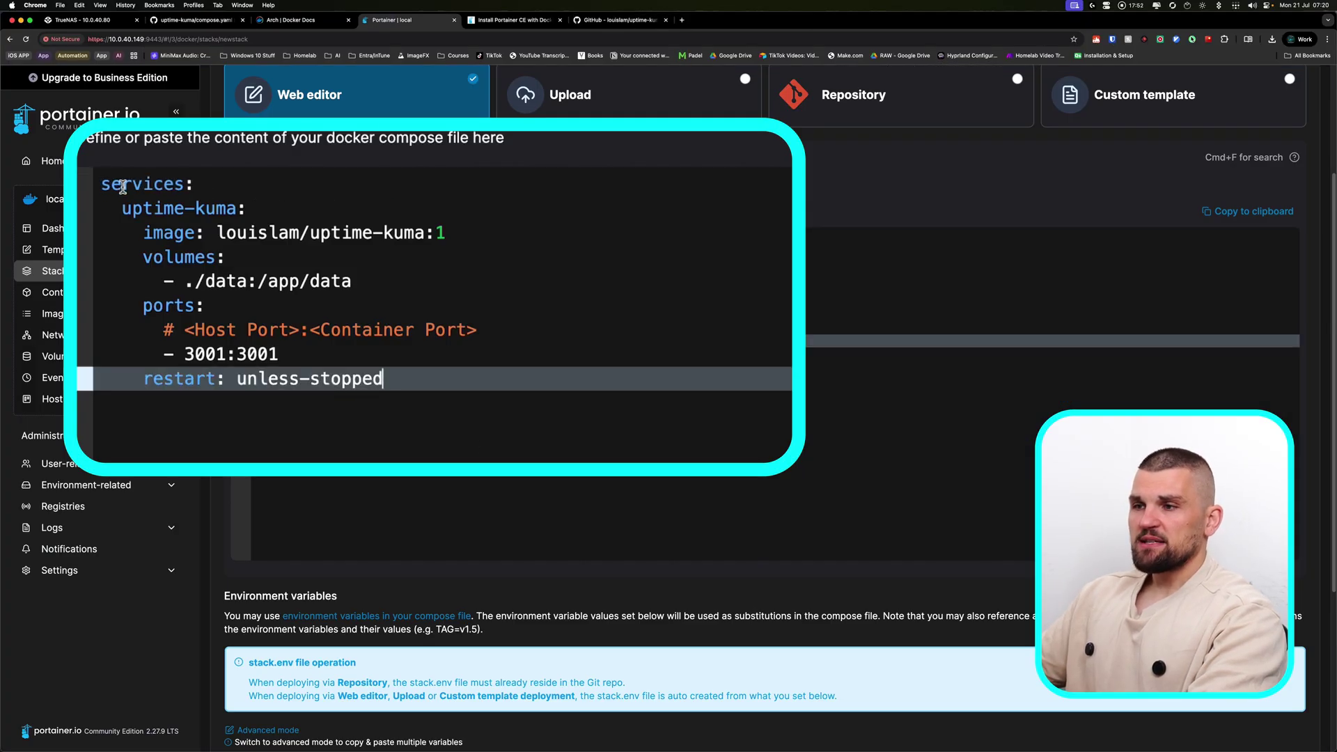
Step: Review the service name, image, image tag and volume mapping in the stack's compose file in Portainer
{"action": "left_click_drag", "start_coordinate": [254, 207], "coordinate": [132, 207]}
{"action": "left_click_drag", "start_coordinate": [449, 232], "coordinate": [228, 229]}
{"action": "left_click", "coordinate": [432, 231]}
{"action": "left_click", "coordinate": [485, 254]}
{"action": "left_click", "coordinate": [195, 280]}
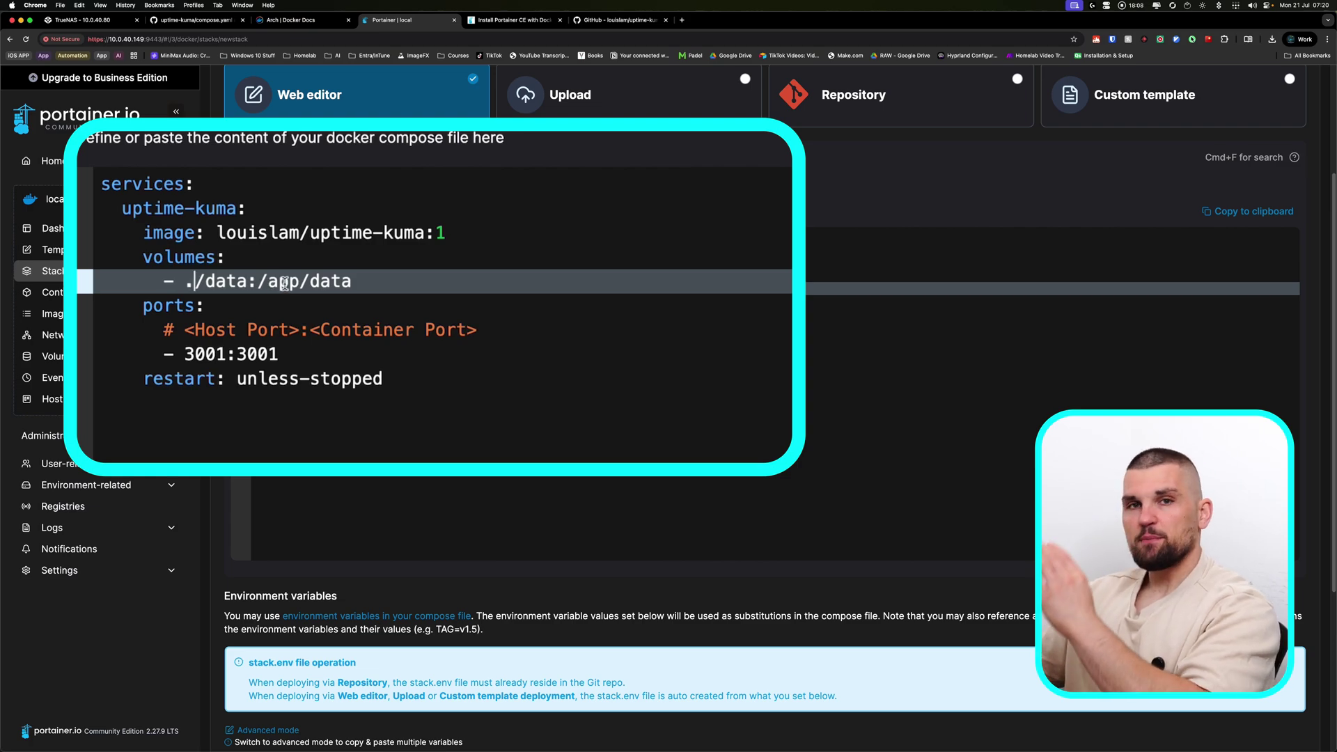
Step: Change the port mapping in the stack's compose file to 3003:3003
{"action": "left_click", "coordinate": [227, 353]}
{"action": "key", "text": "BackSpace"}
{"action": "type", "text": "3"}
{"action": "left_click", "coordinate": [310, 358]}
{"action": "key", "text": "BackSpace"}
{"action": "type", "text": "3"}
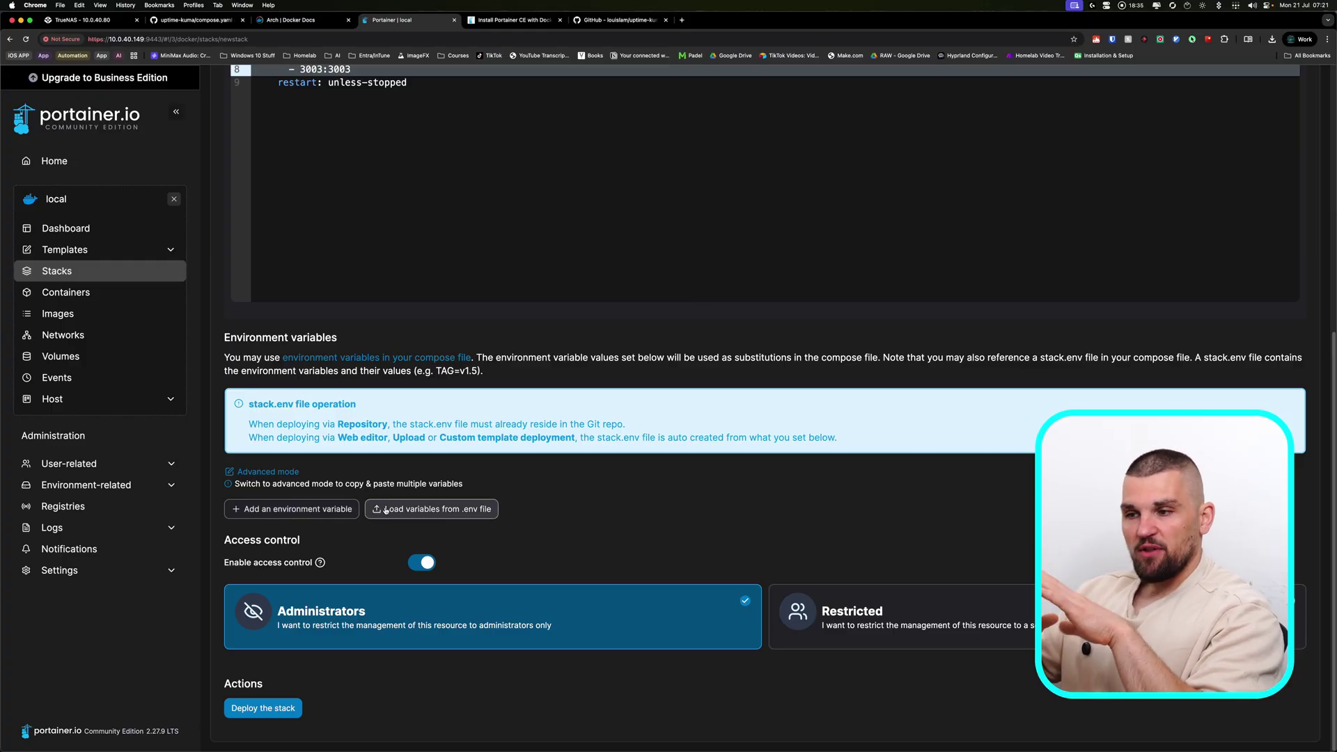
Step: Deploy the uptime-kuma stack with administrator access control and open the container list
{"action": "scroll", "coordinate": [393, 410], "scroll_direction": "up", "scroll_amount": 5}
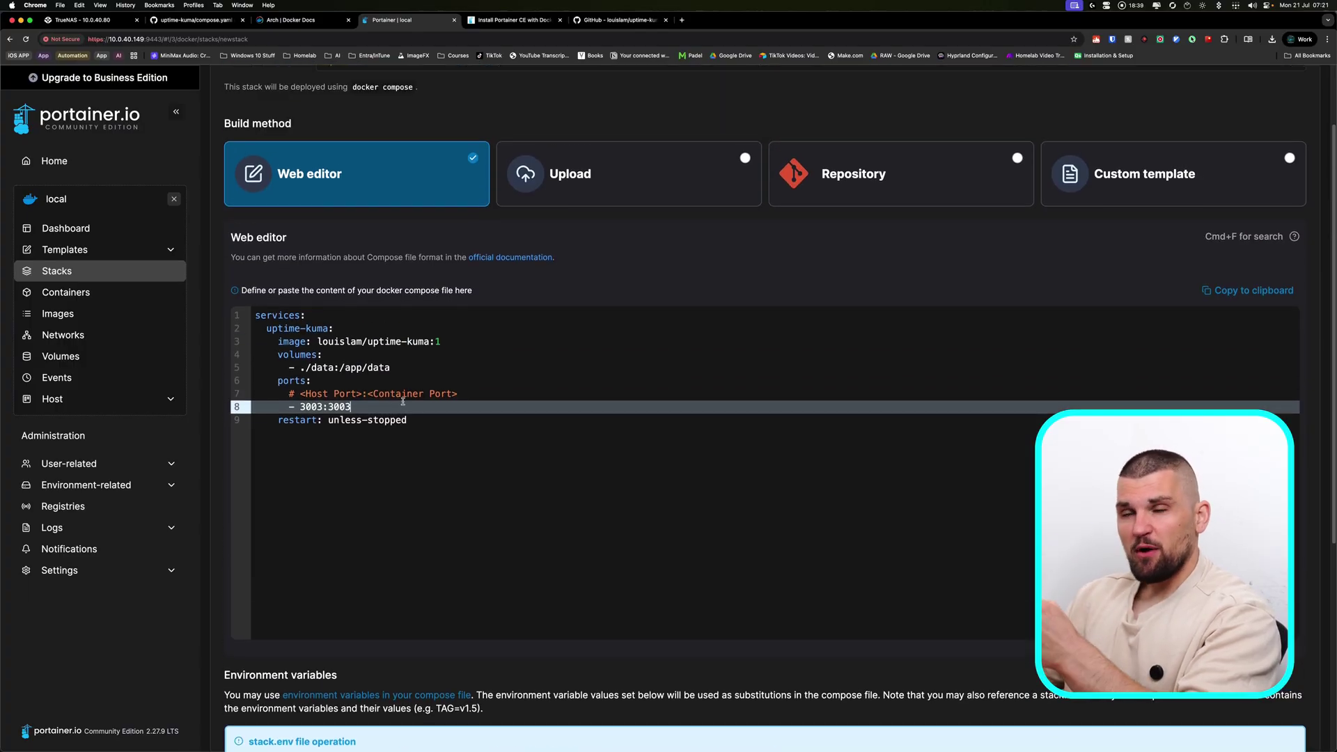
{"action": "scroll", "coordinate": [402, 397], "scroll_direction": "down", "scroll_amount": 5}
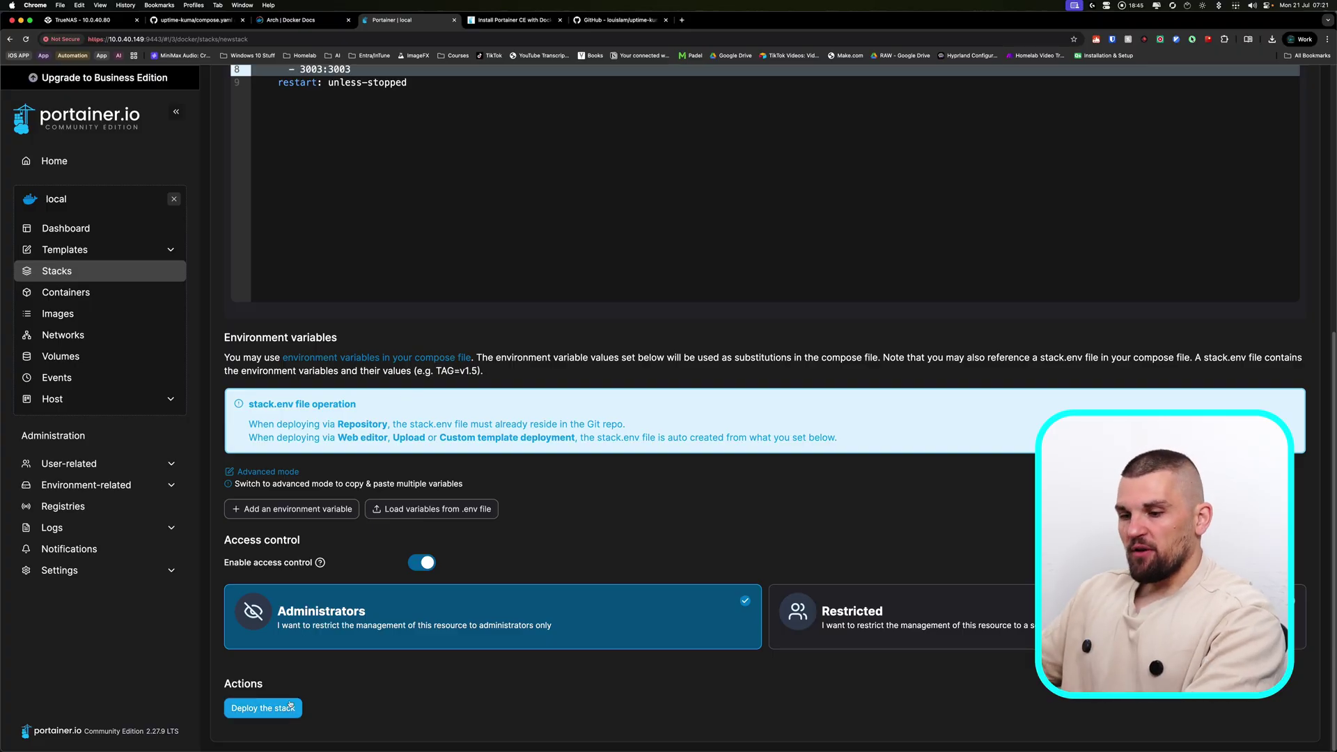
{"action": "left_click", "coordinate": [263, 707]}
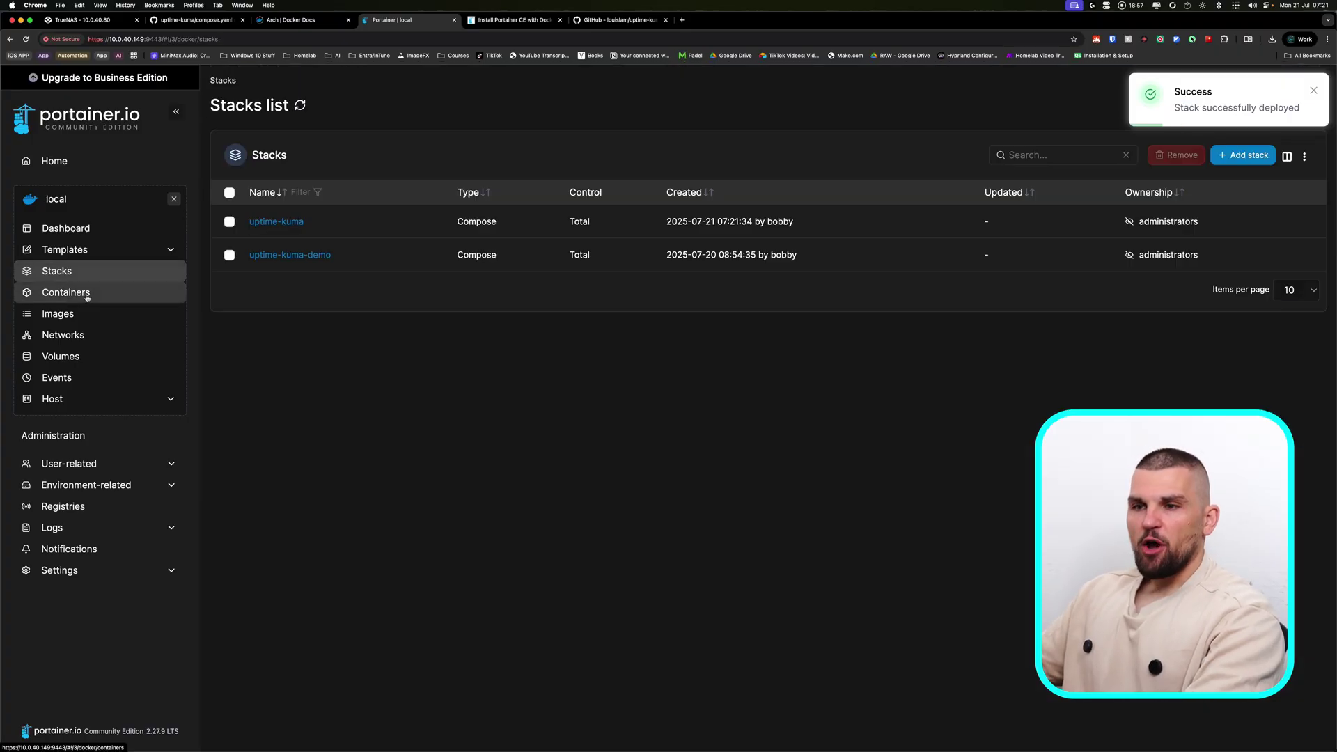
{"action": "left_click", "coordinate": [82, 292]}
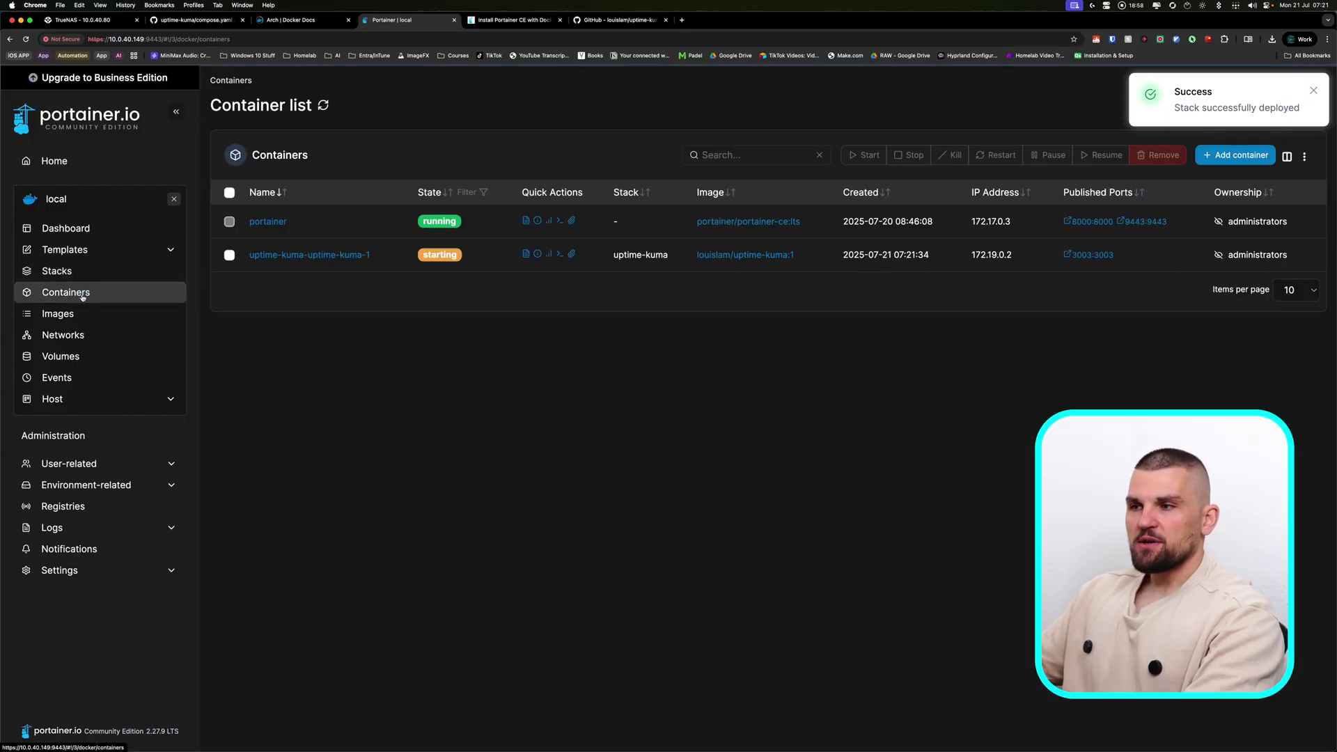